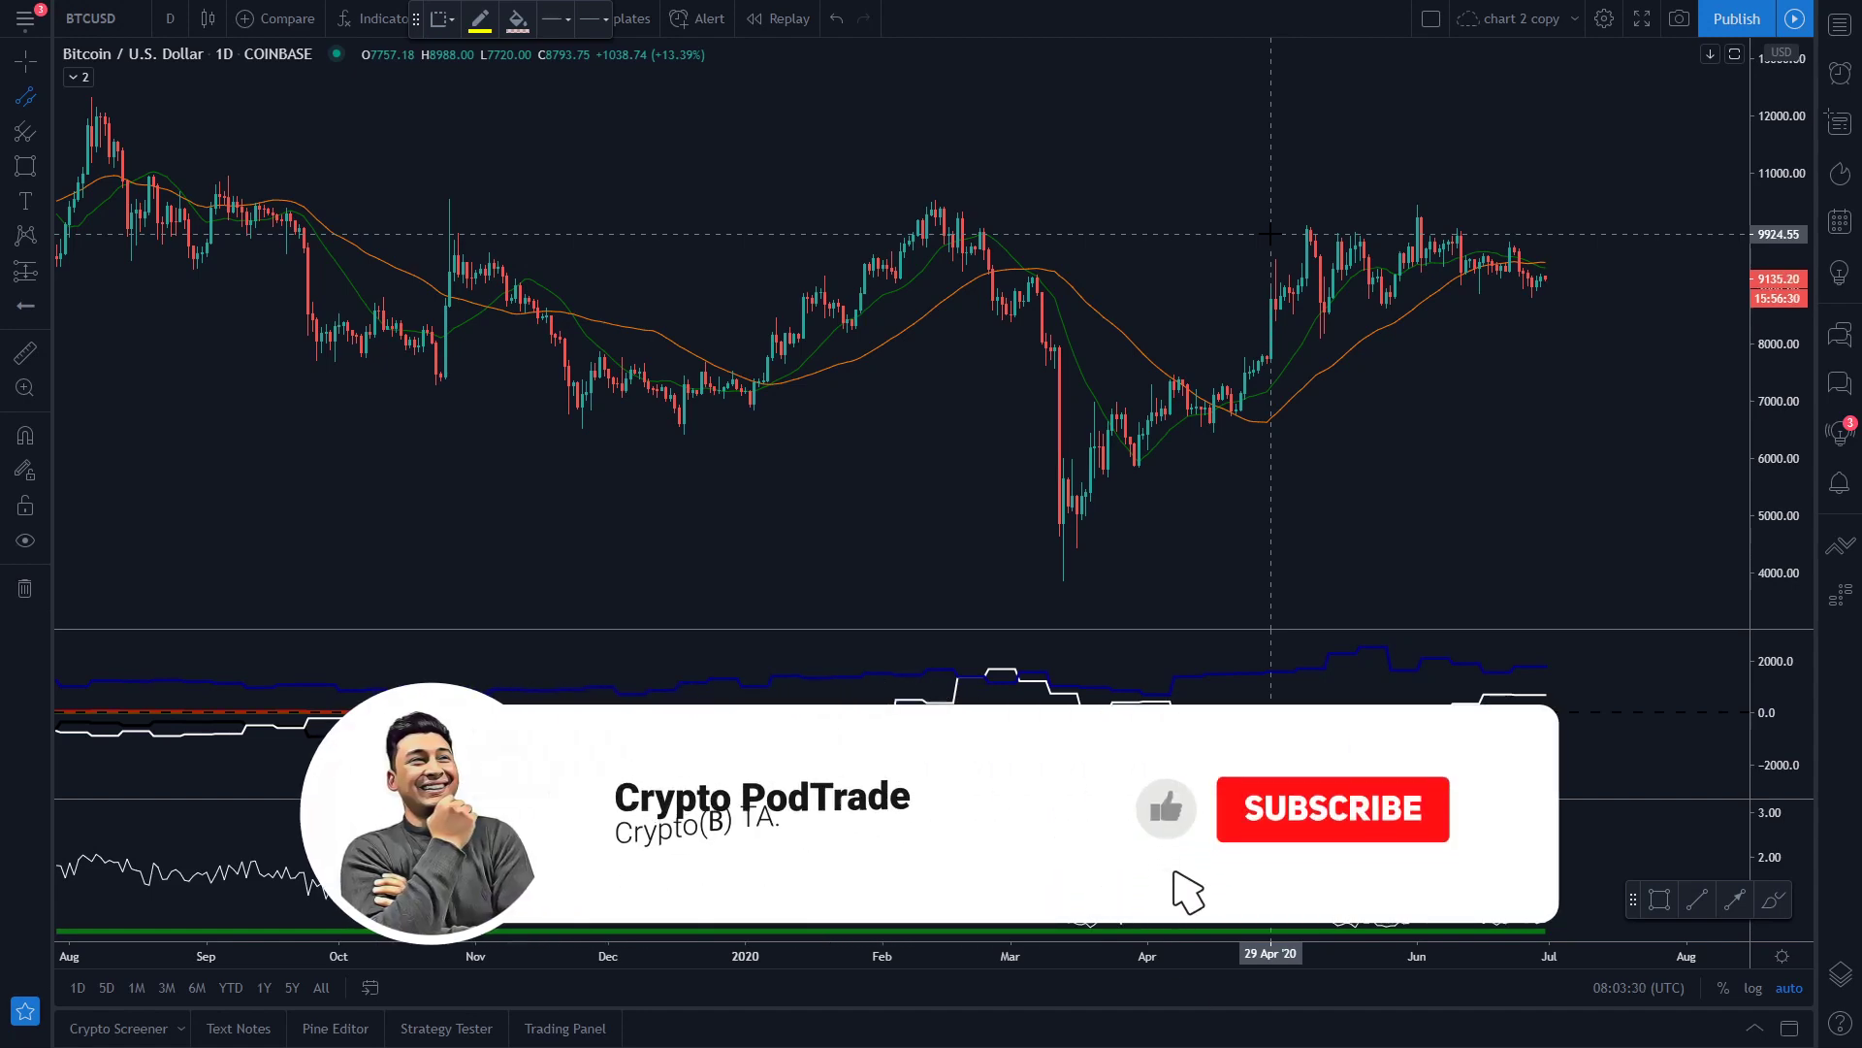
# - Draw a parallel channel around the June price decline, from about 10360 on 01 Jun '20 to about 9358 on 03 Jul '20
pyautogui.scroll(5, 1300, 291)
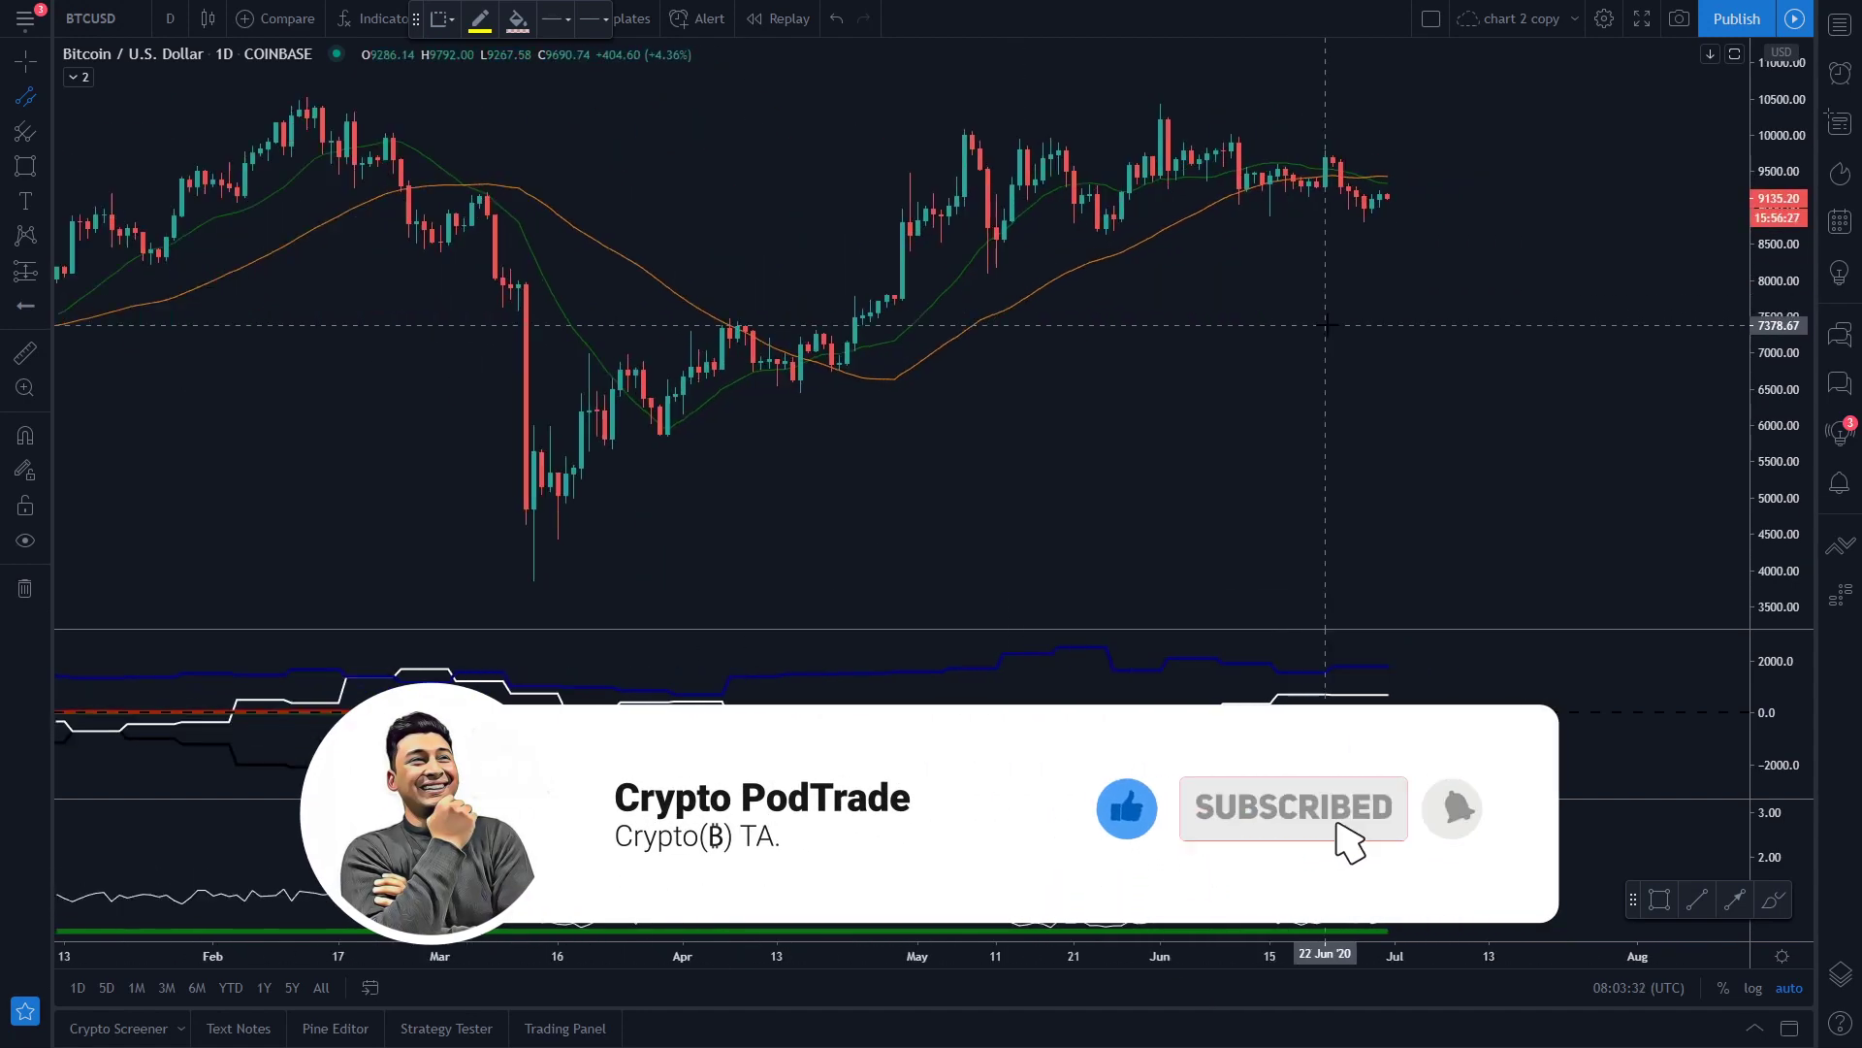
pyautogui.scroll(1, 1325, 324)
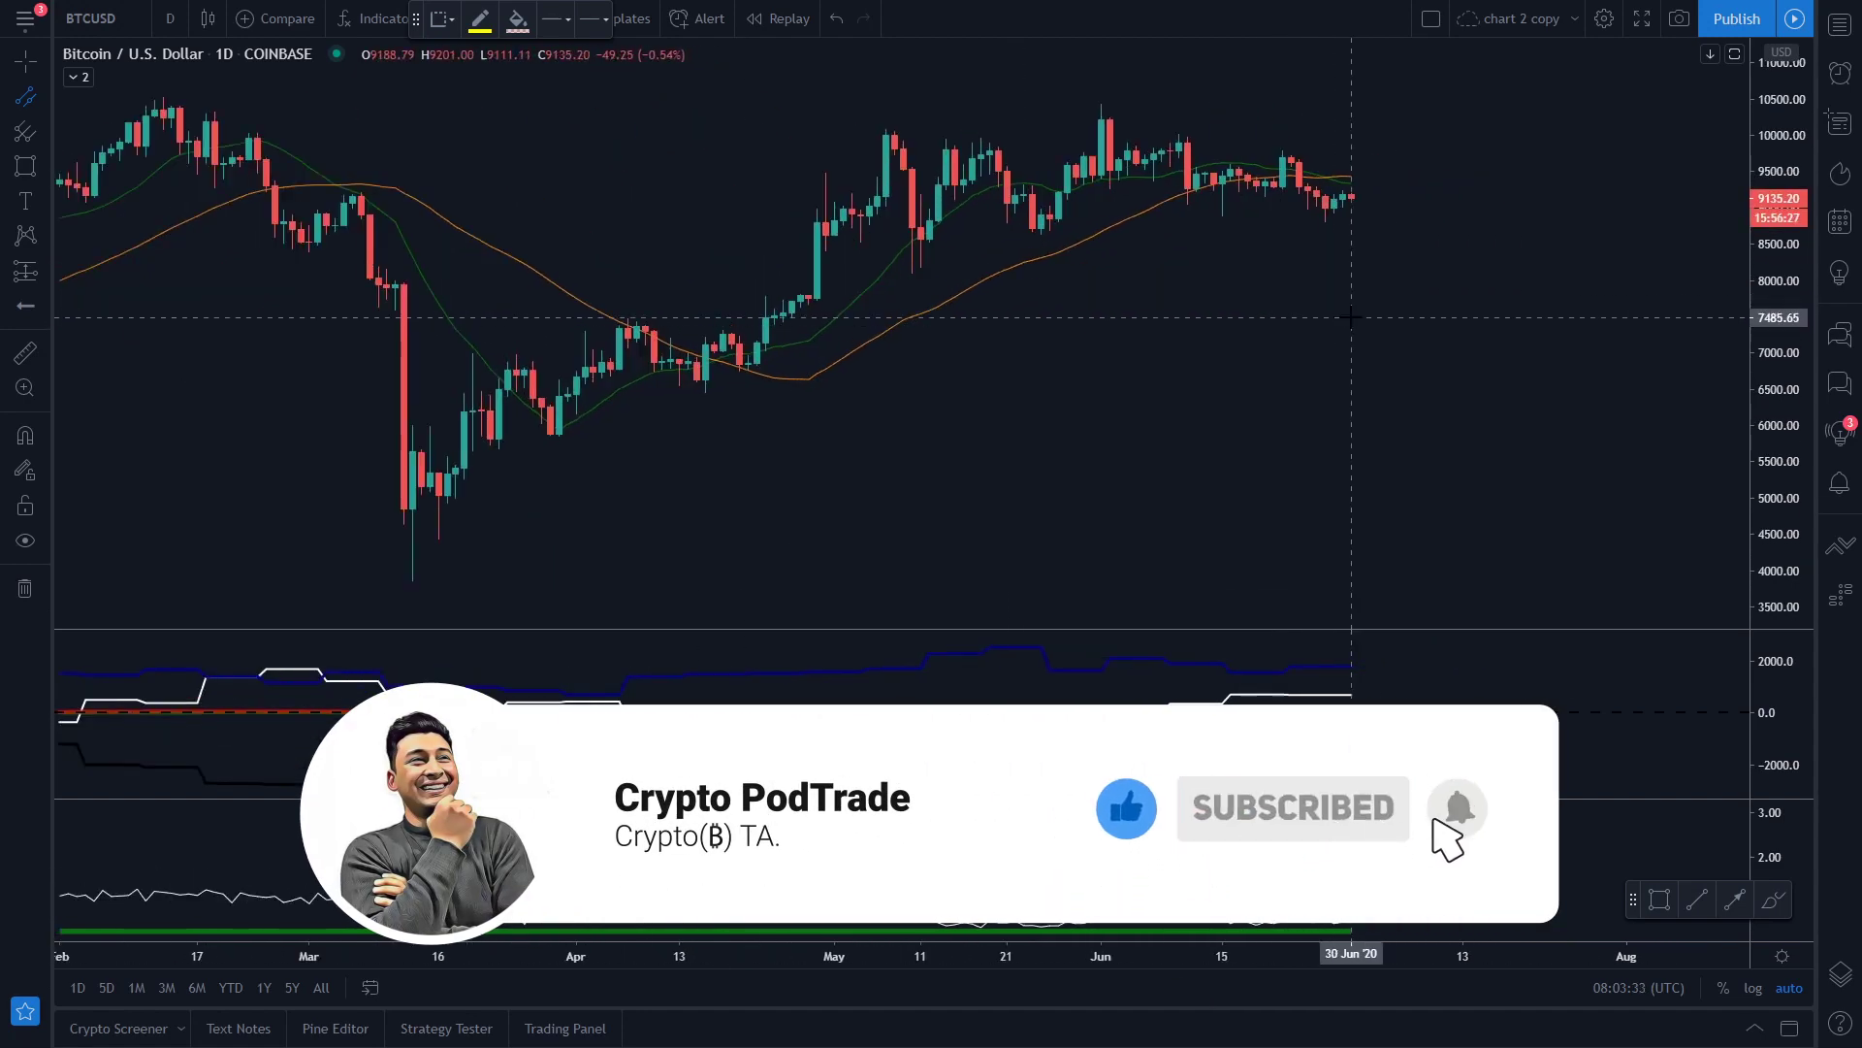
pyautogui.click(1101, 109)
pyautogui.click(1394, 182)
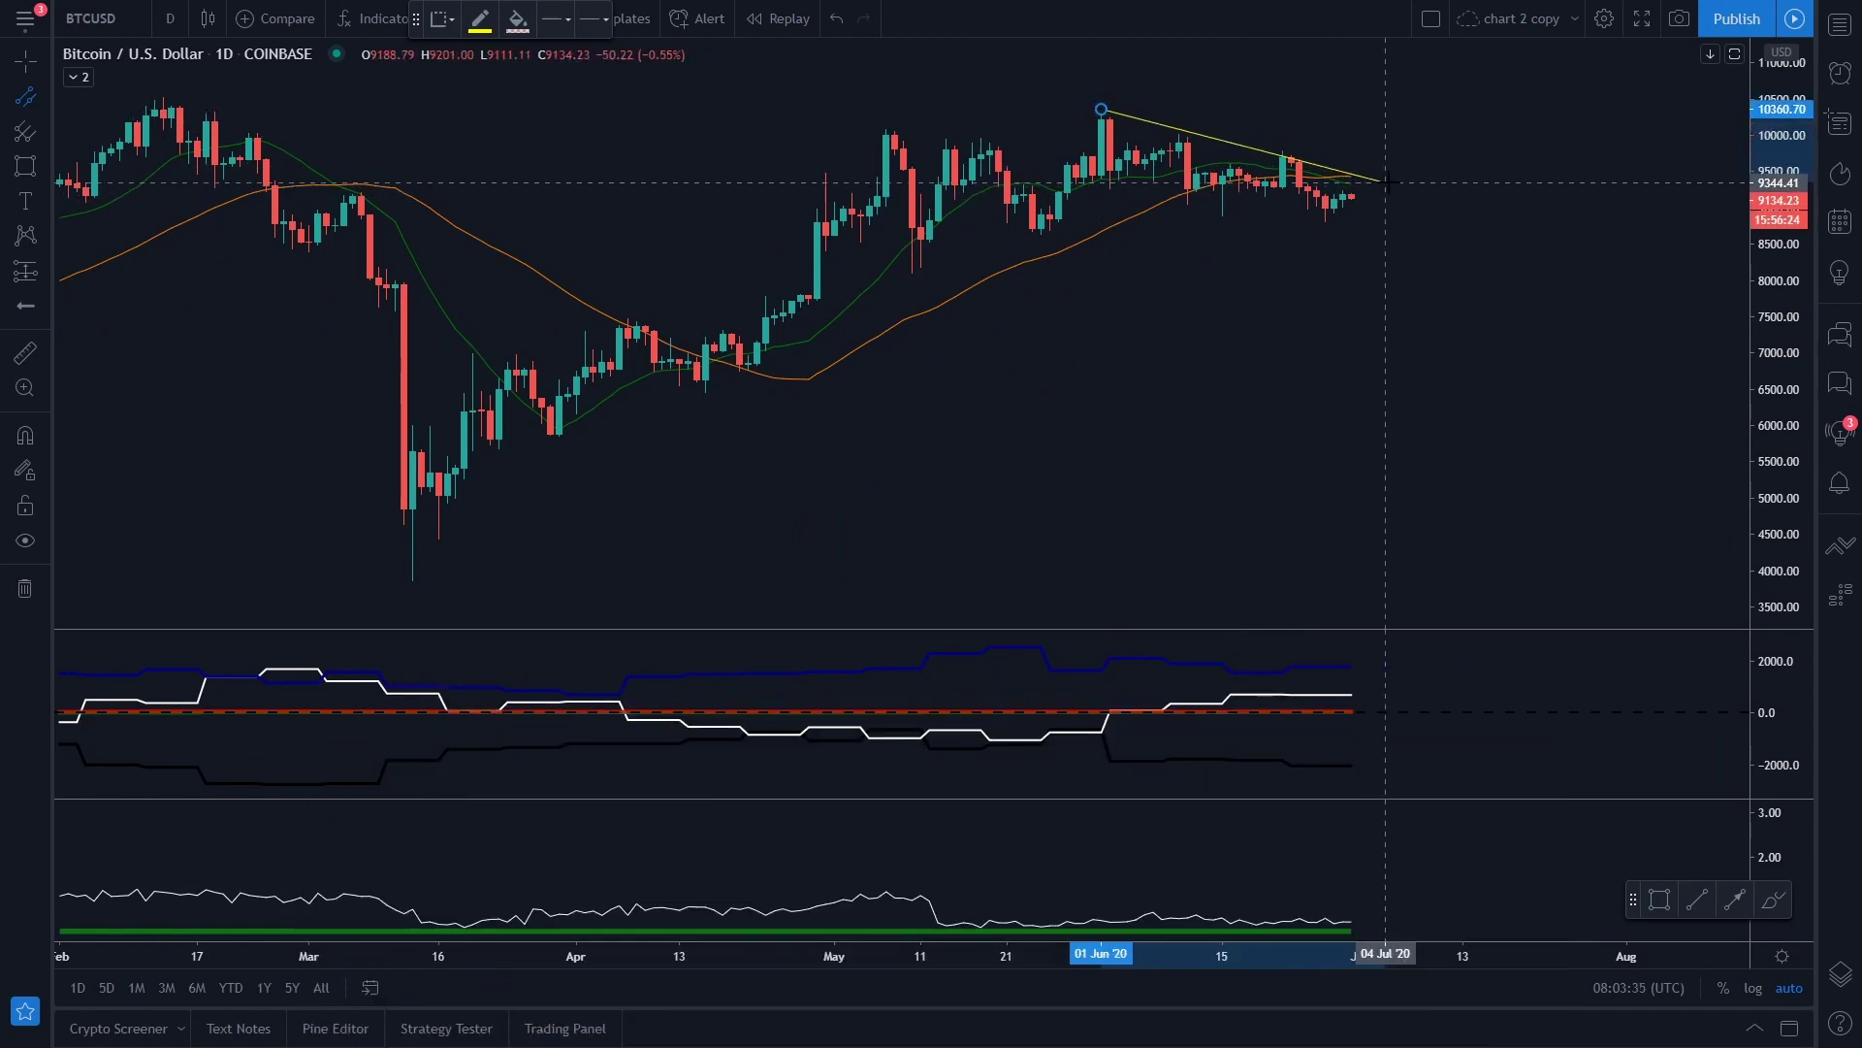
pyautogui.click(1377, 237)
# - Draw a second parallel channel around the February decline, from about 10588 on 12 Feb '20 to about 9679 on 02 Mar '20
pyautogui.scroll(-2, 1309, 362)
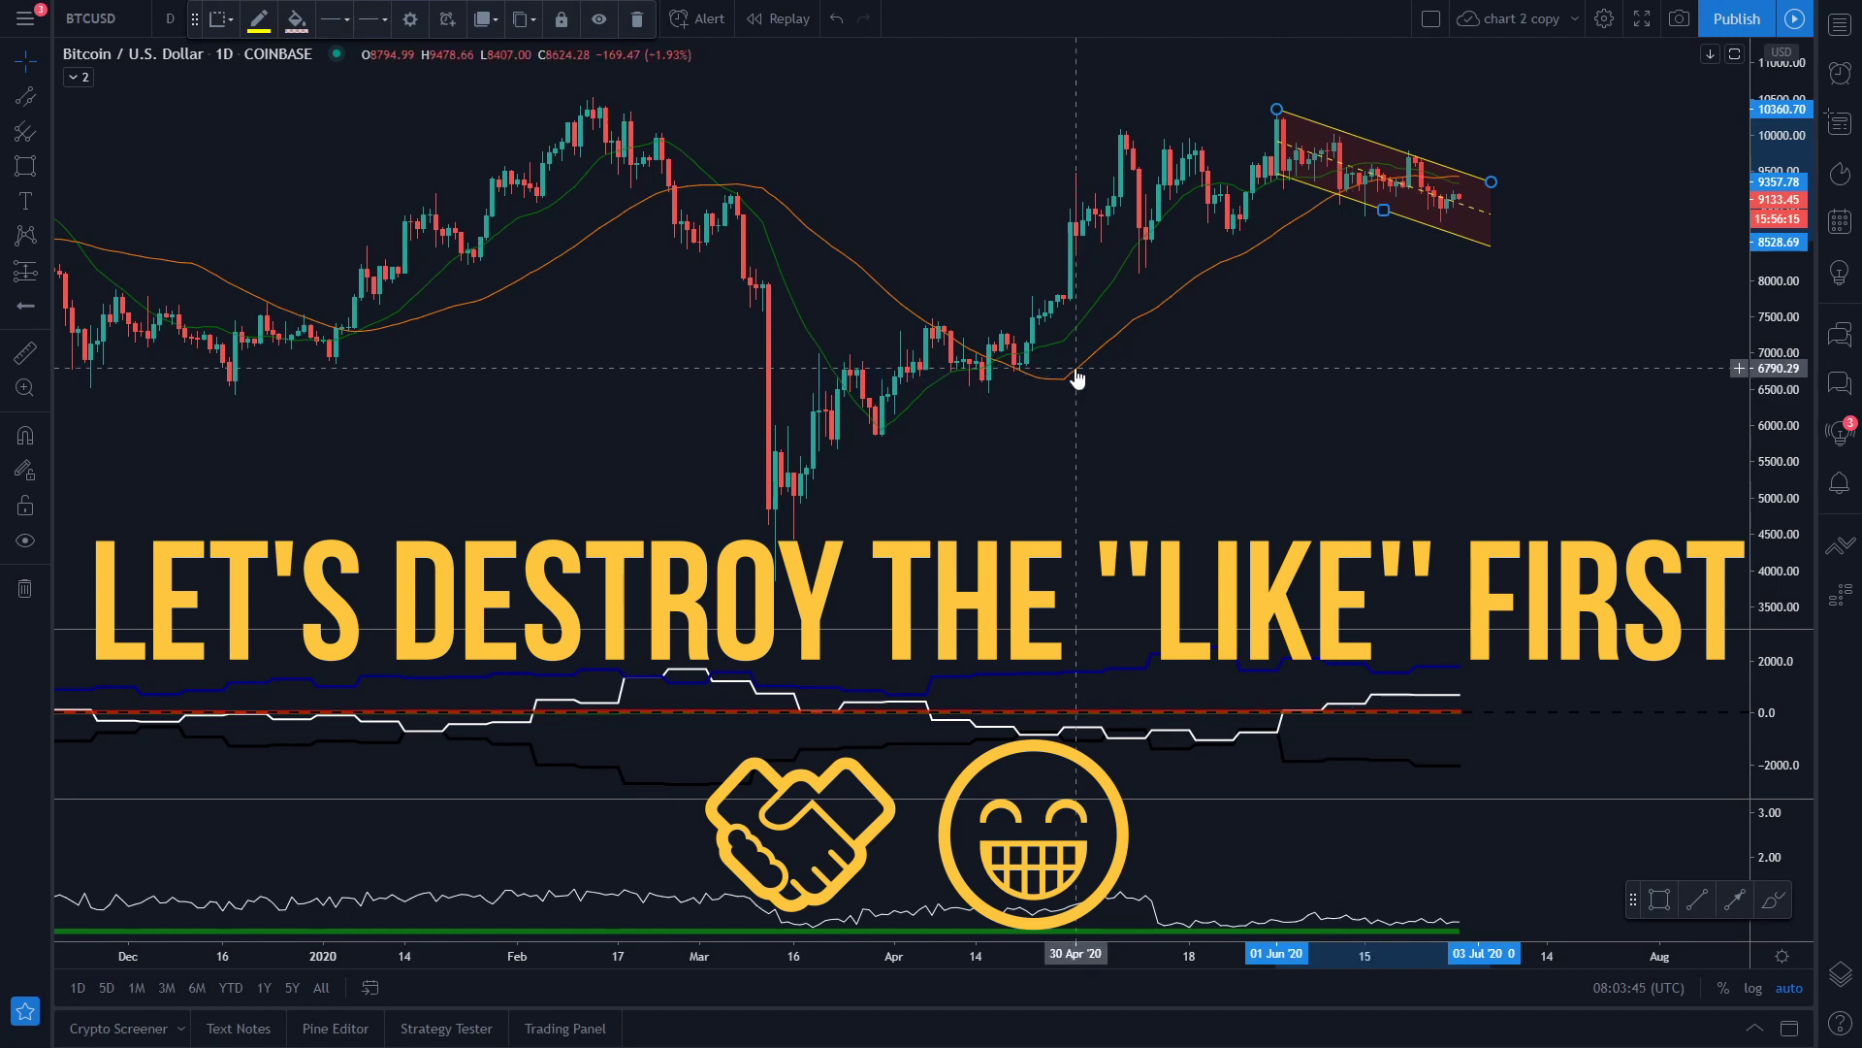
pyautogui.click(27, 101)
pyautogui.click(587, 93)
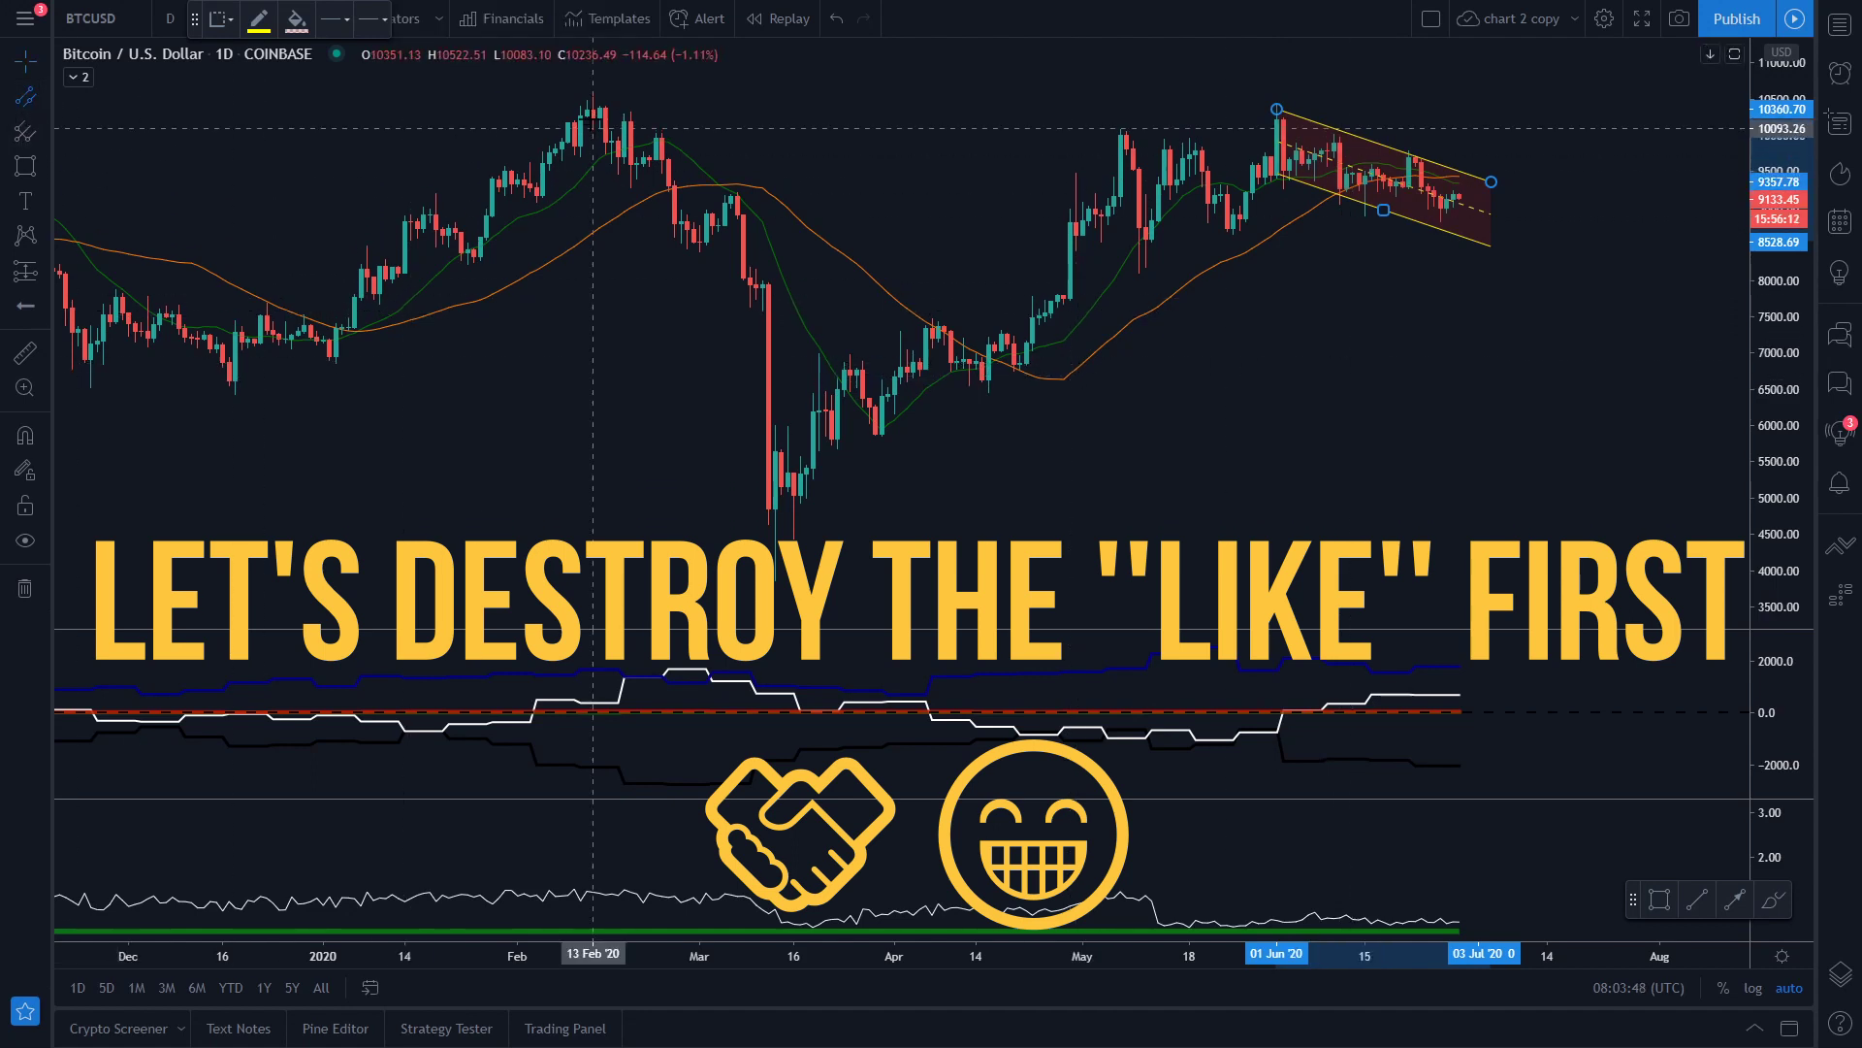
pyautogui.click(708, 157)
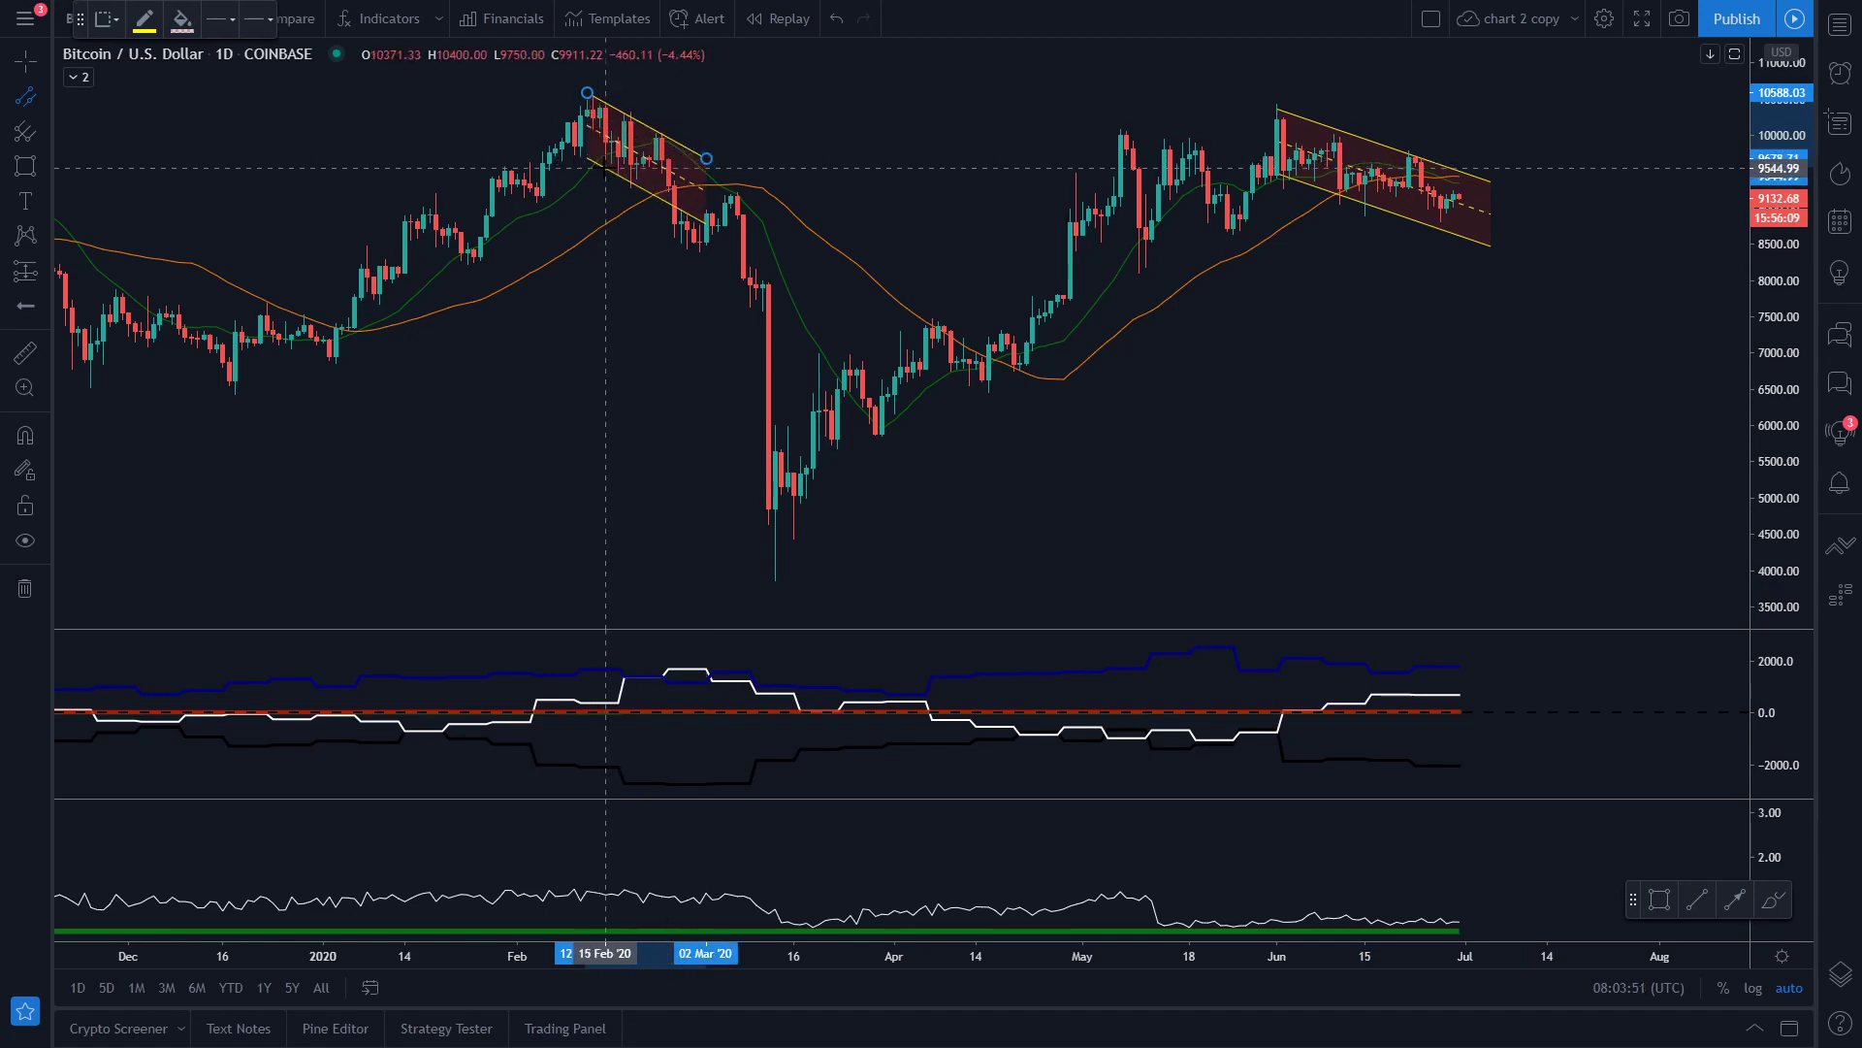
pyautogui.click(626, 180)
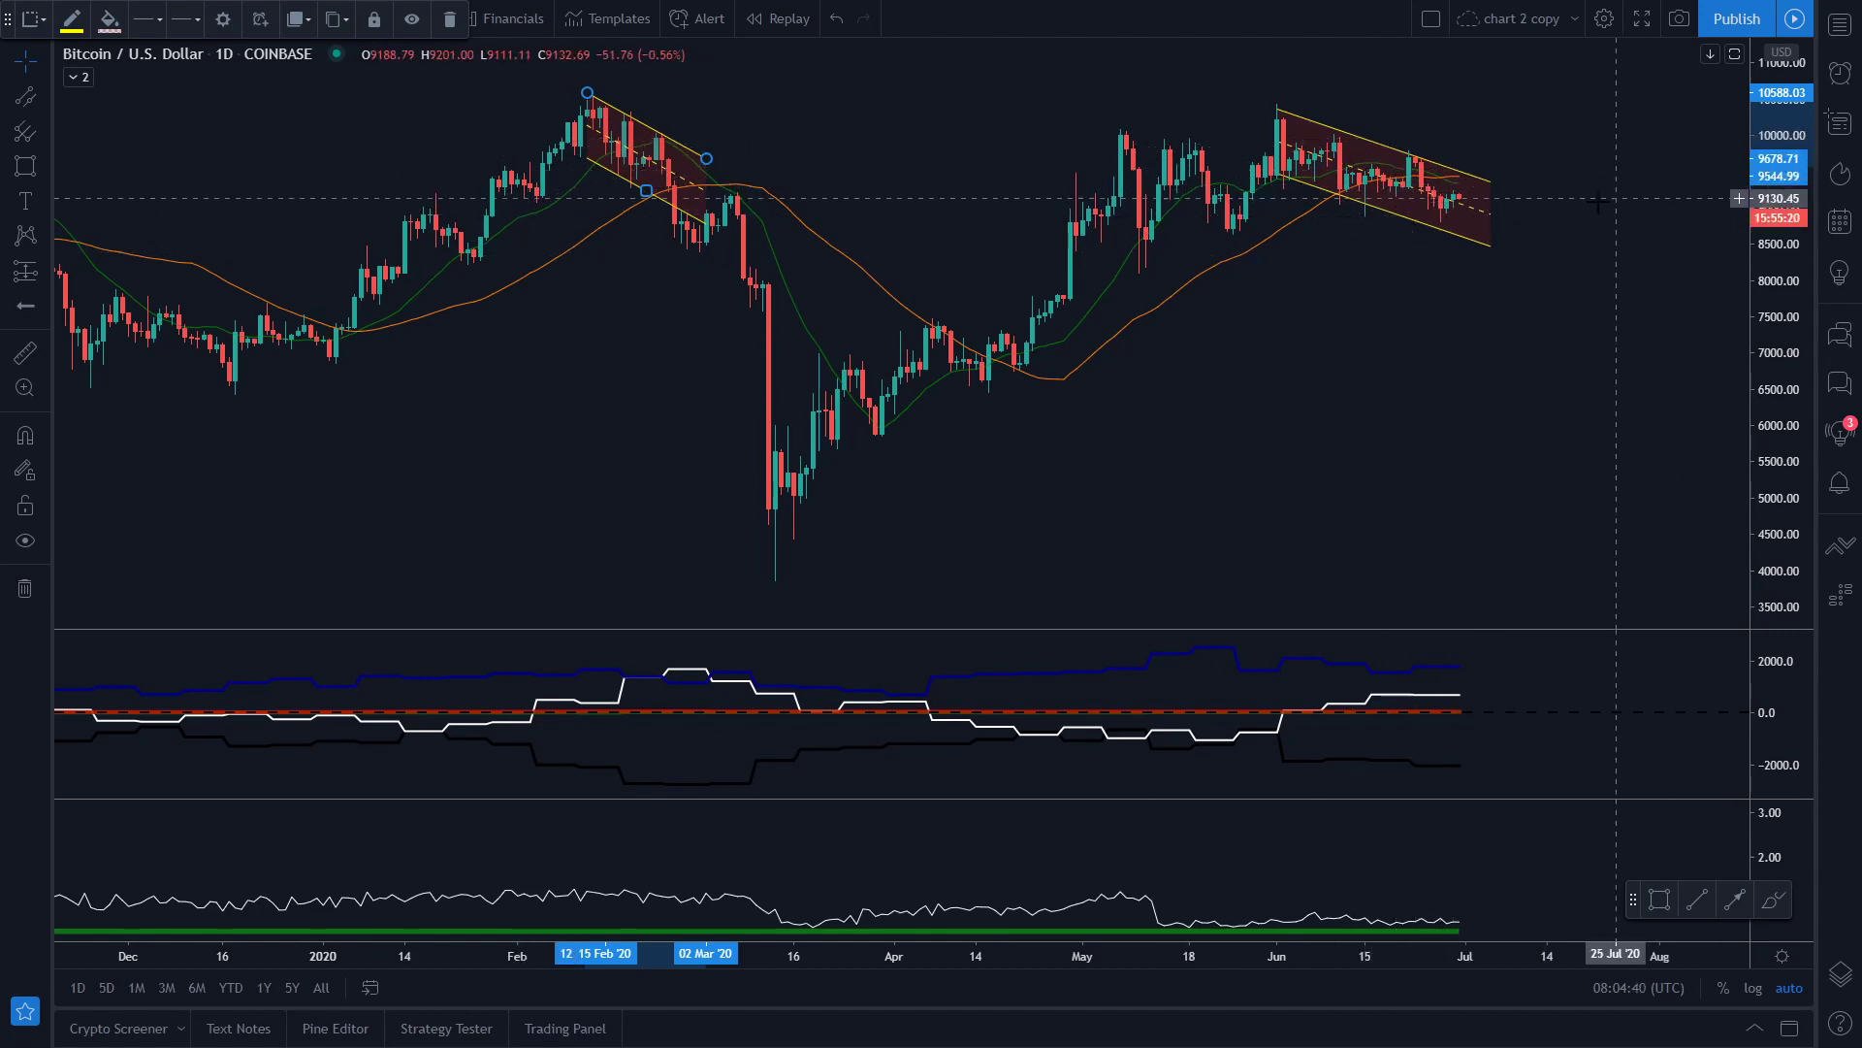
# - Move the floating drawing toolbar clear of the chart's toolbar options and deselect the February channel
pyautogui.moveTo(9, 19); pyautogui.dragTo(899, 19)
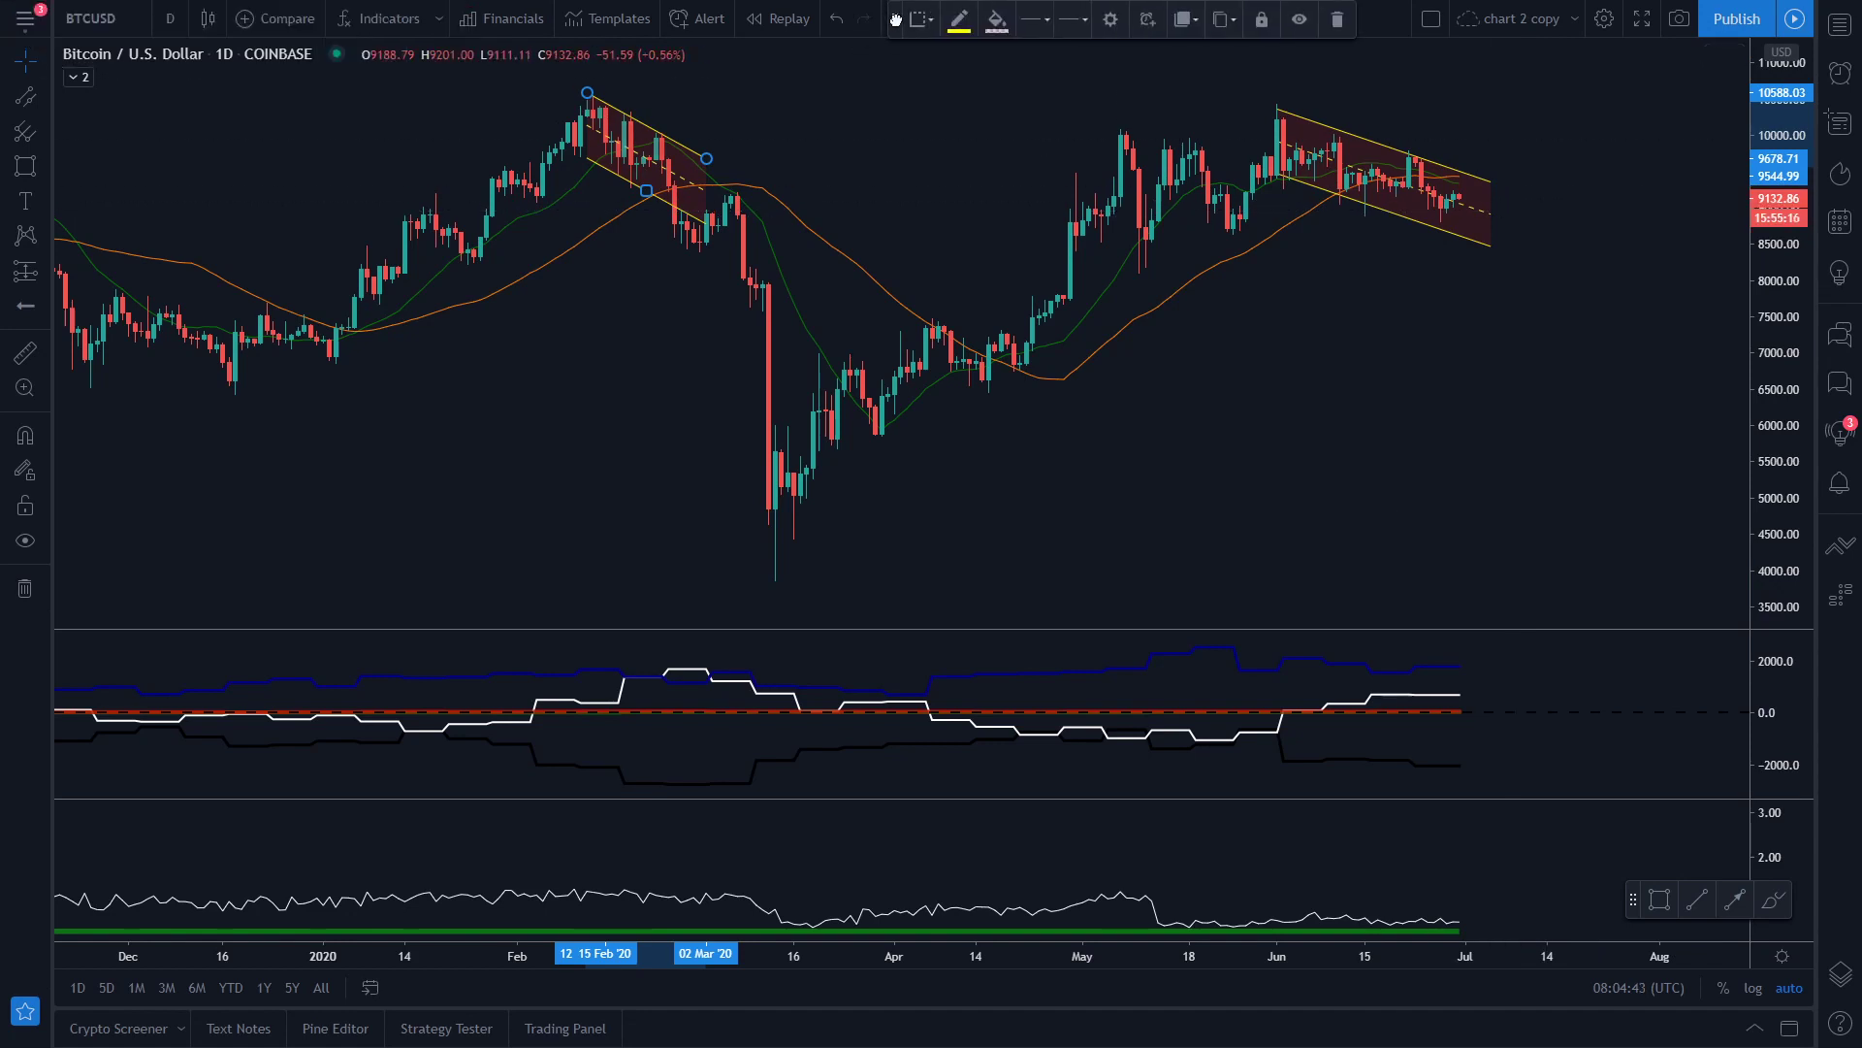
pyautogui.scroll(2, 1374, 262)
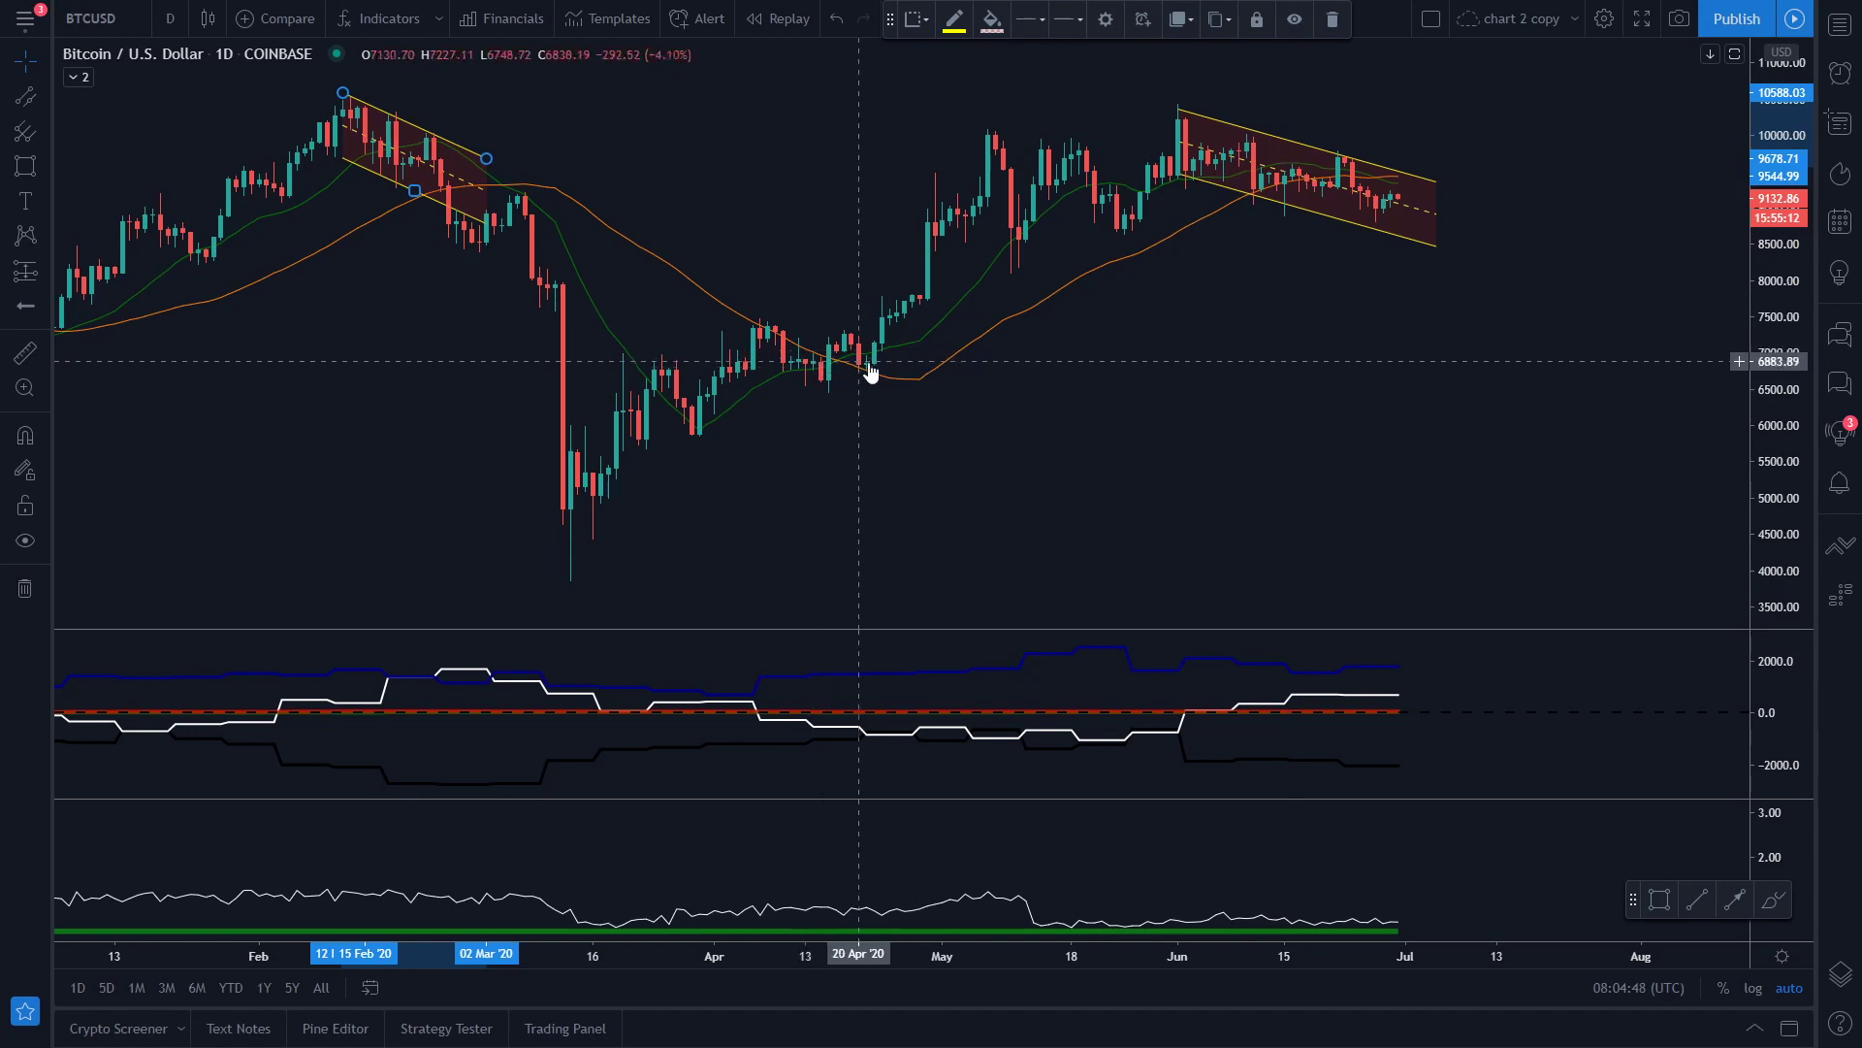
pyautogui.click(1126, 174)
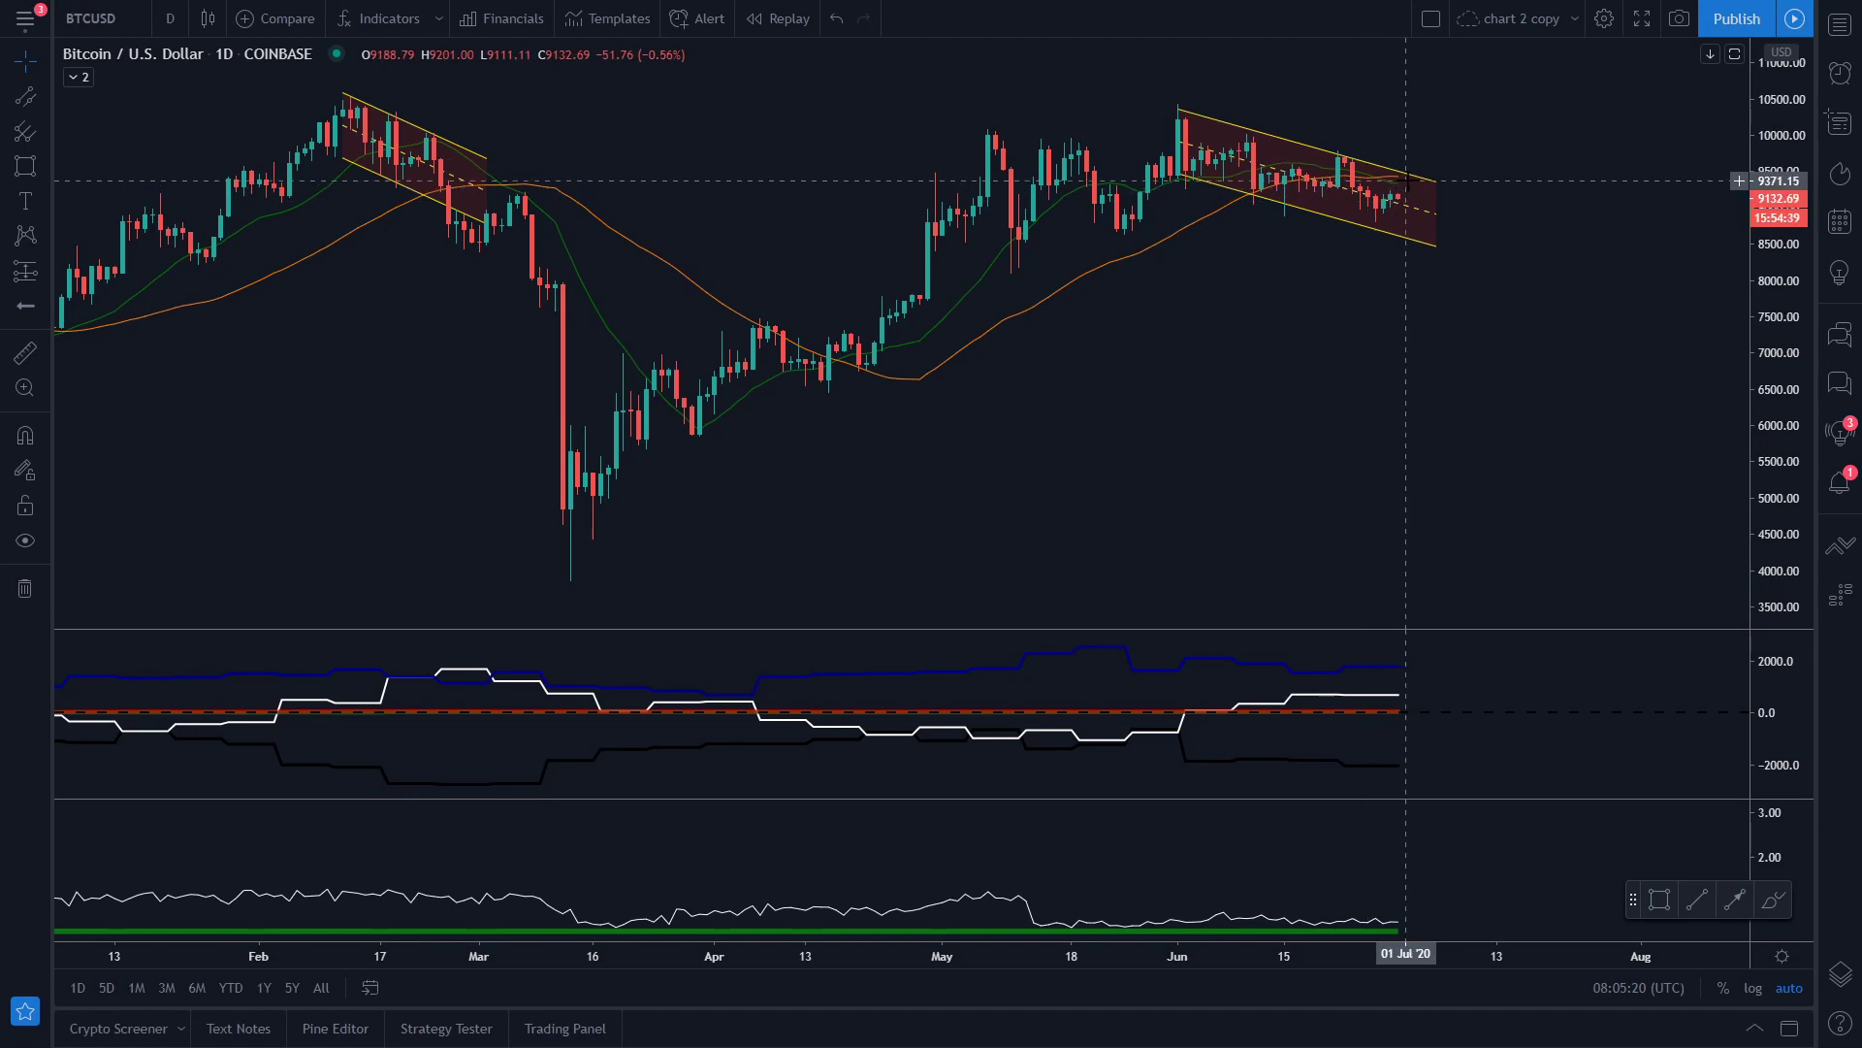
# - Draw a rectangle around the moving-average crossing area from 26 Jun to 02 Jul '20, reaching down to about 9224
pyautogui.click(25, 161)
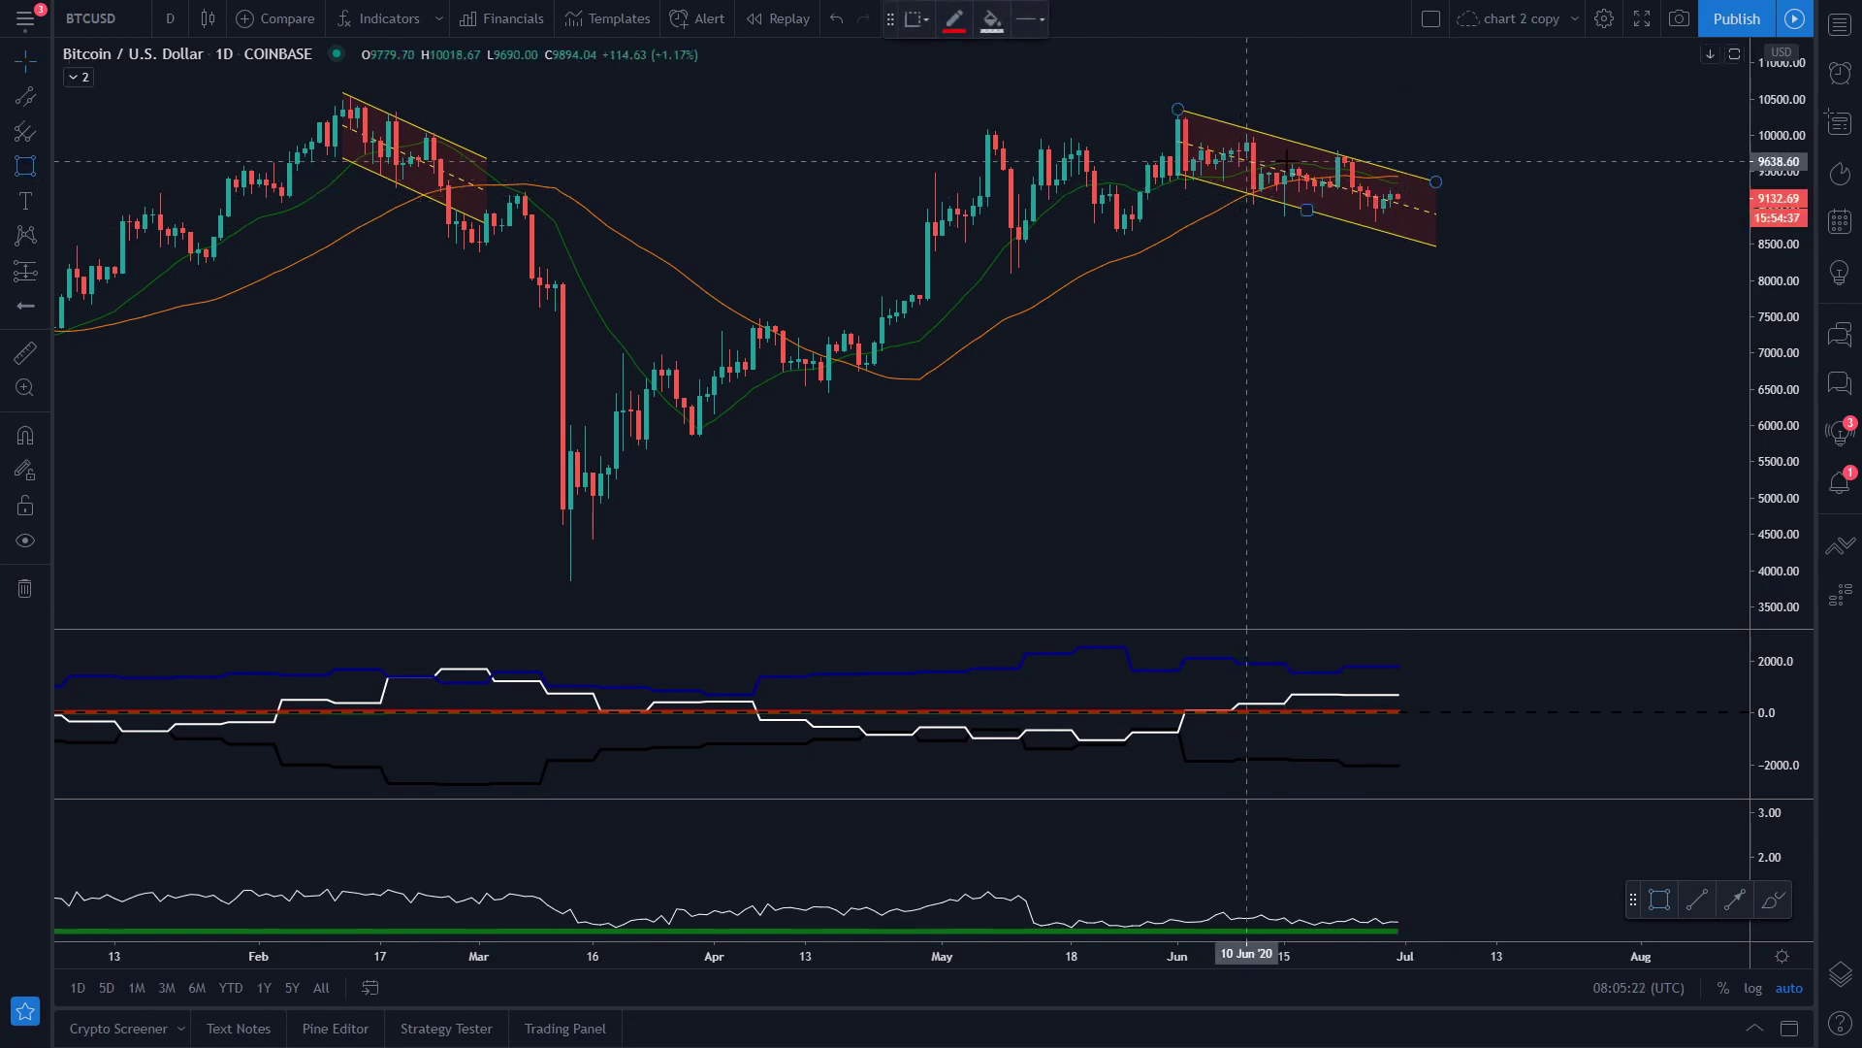
pyautogui.click(1368, 158)
pyautogui.click(1413, 192)
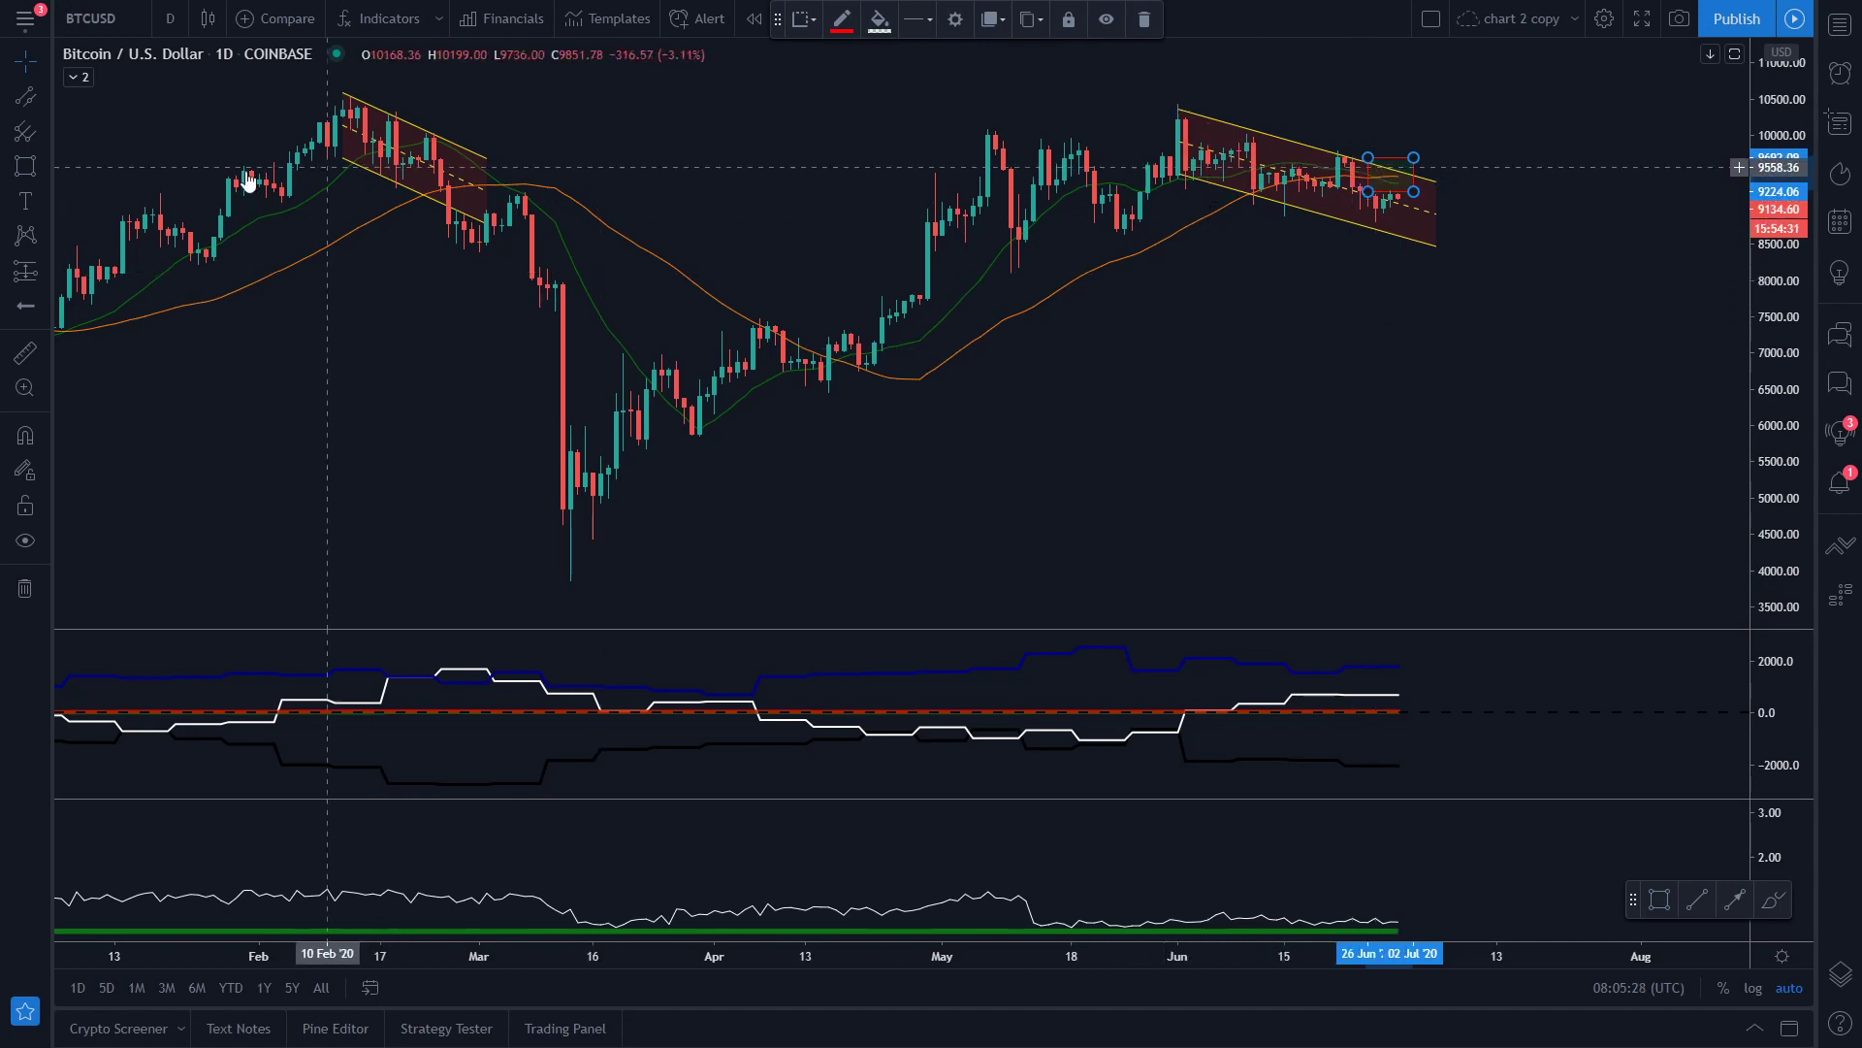
# - Draw a rectangle around the early March moving-average crossing, from 03 to 12 Mar '20, between about 9612 and 8983
pyautogui.click(25, 165)
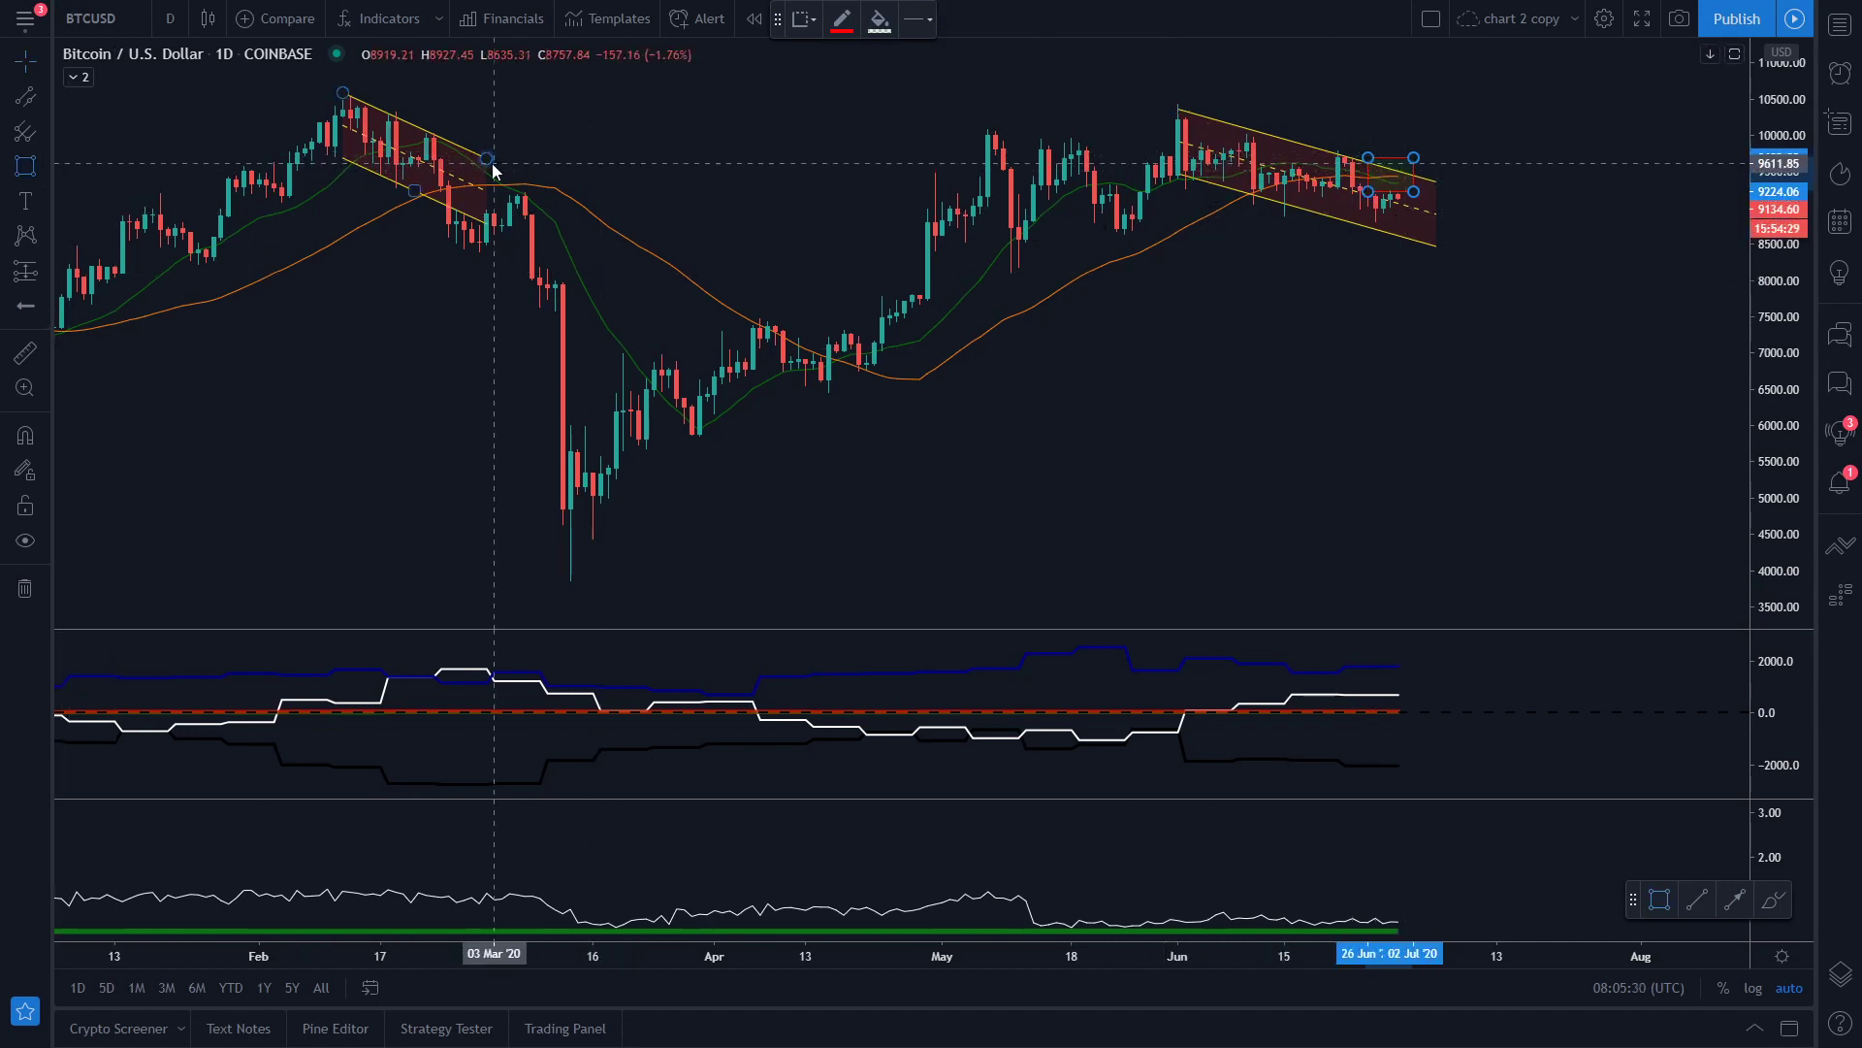
pyautogui.click(494, 163)
pyautogui.click(555, 199)
pyautogui.click(562, 210)
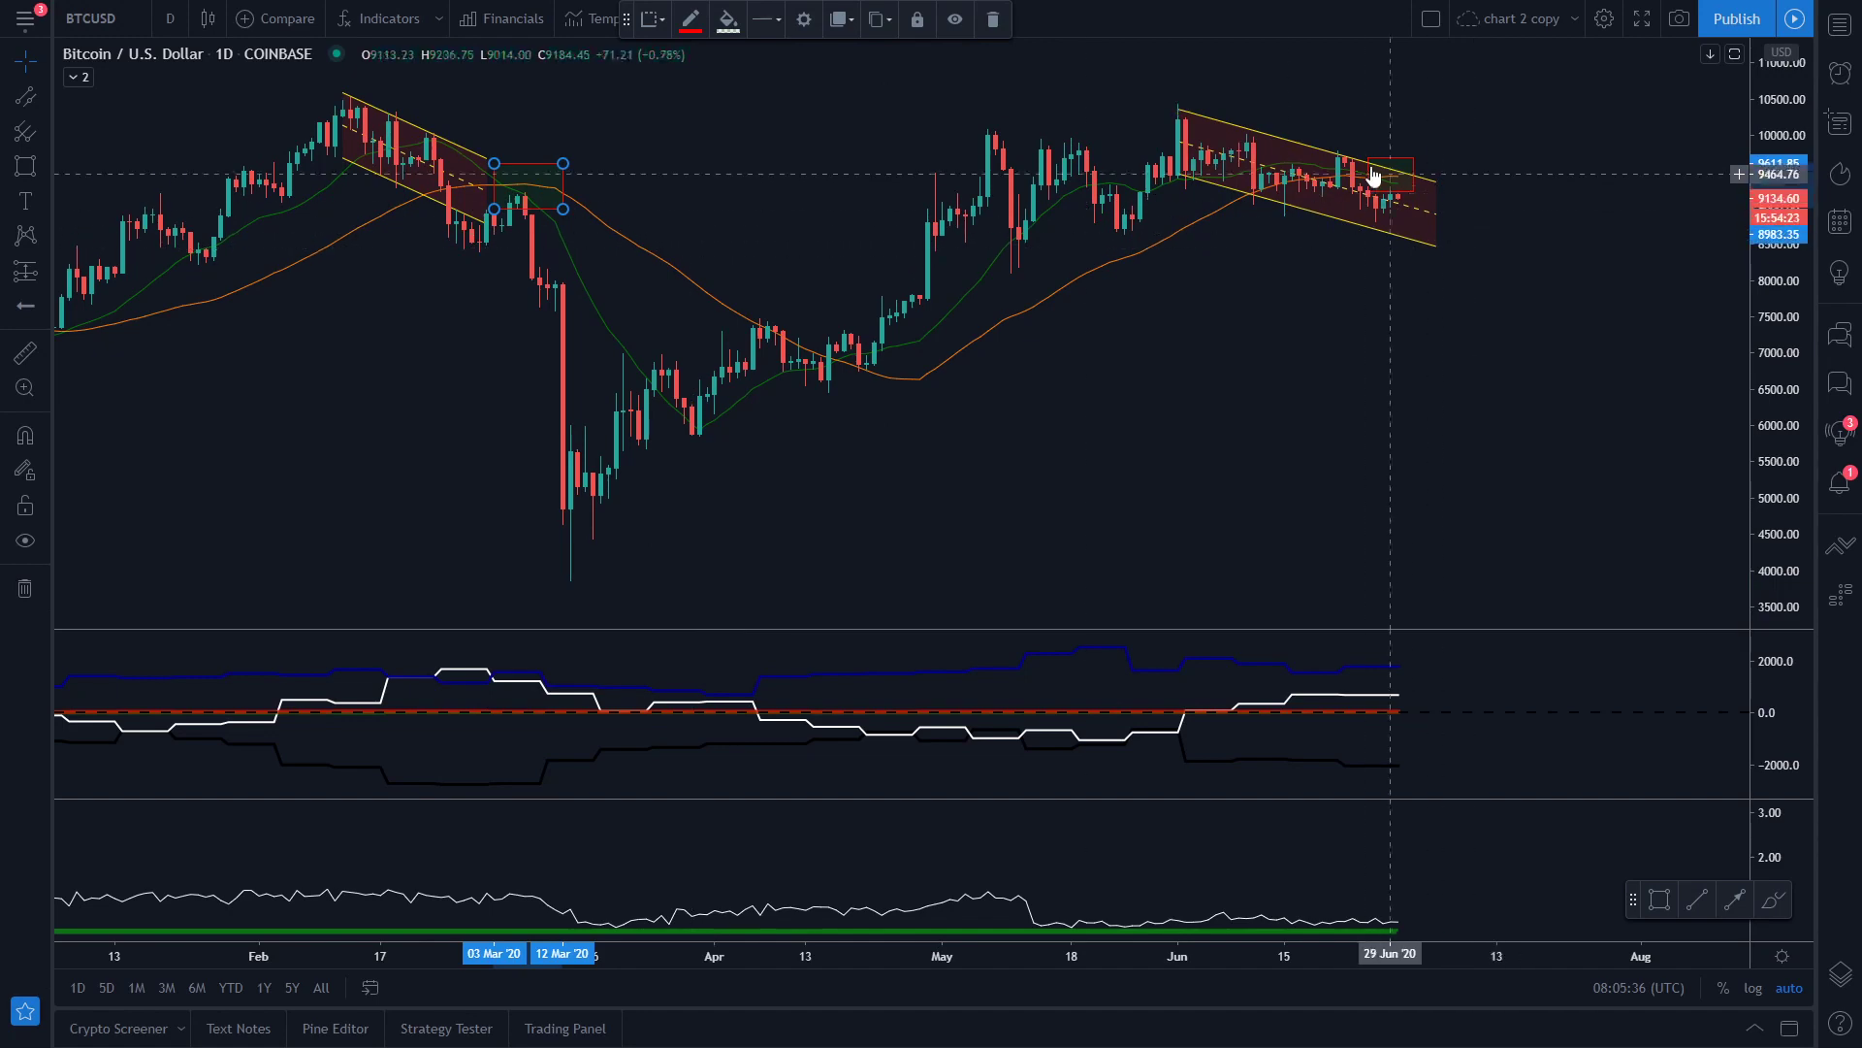
# - Draw a rectangle around the November 2019 moving-average crossing, ending 29 Nov '19, between about 8729 and 8313
pyautogui.scroll(-3, 388, 354)
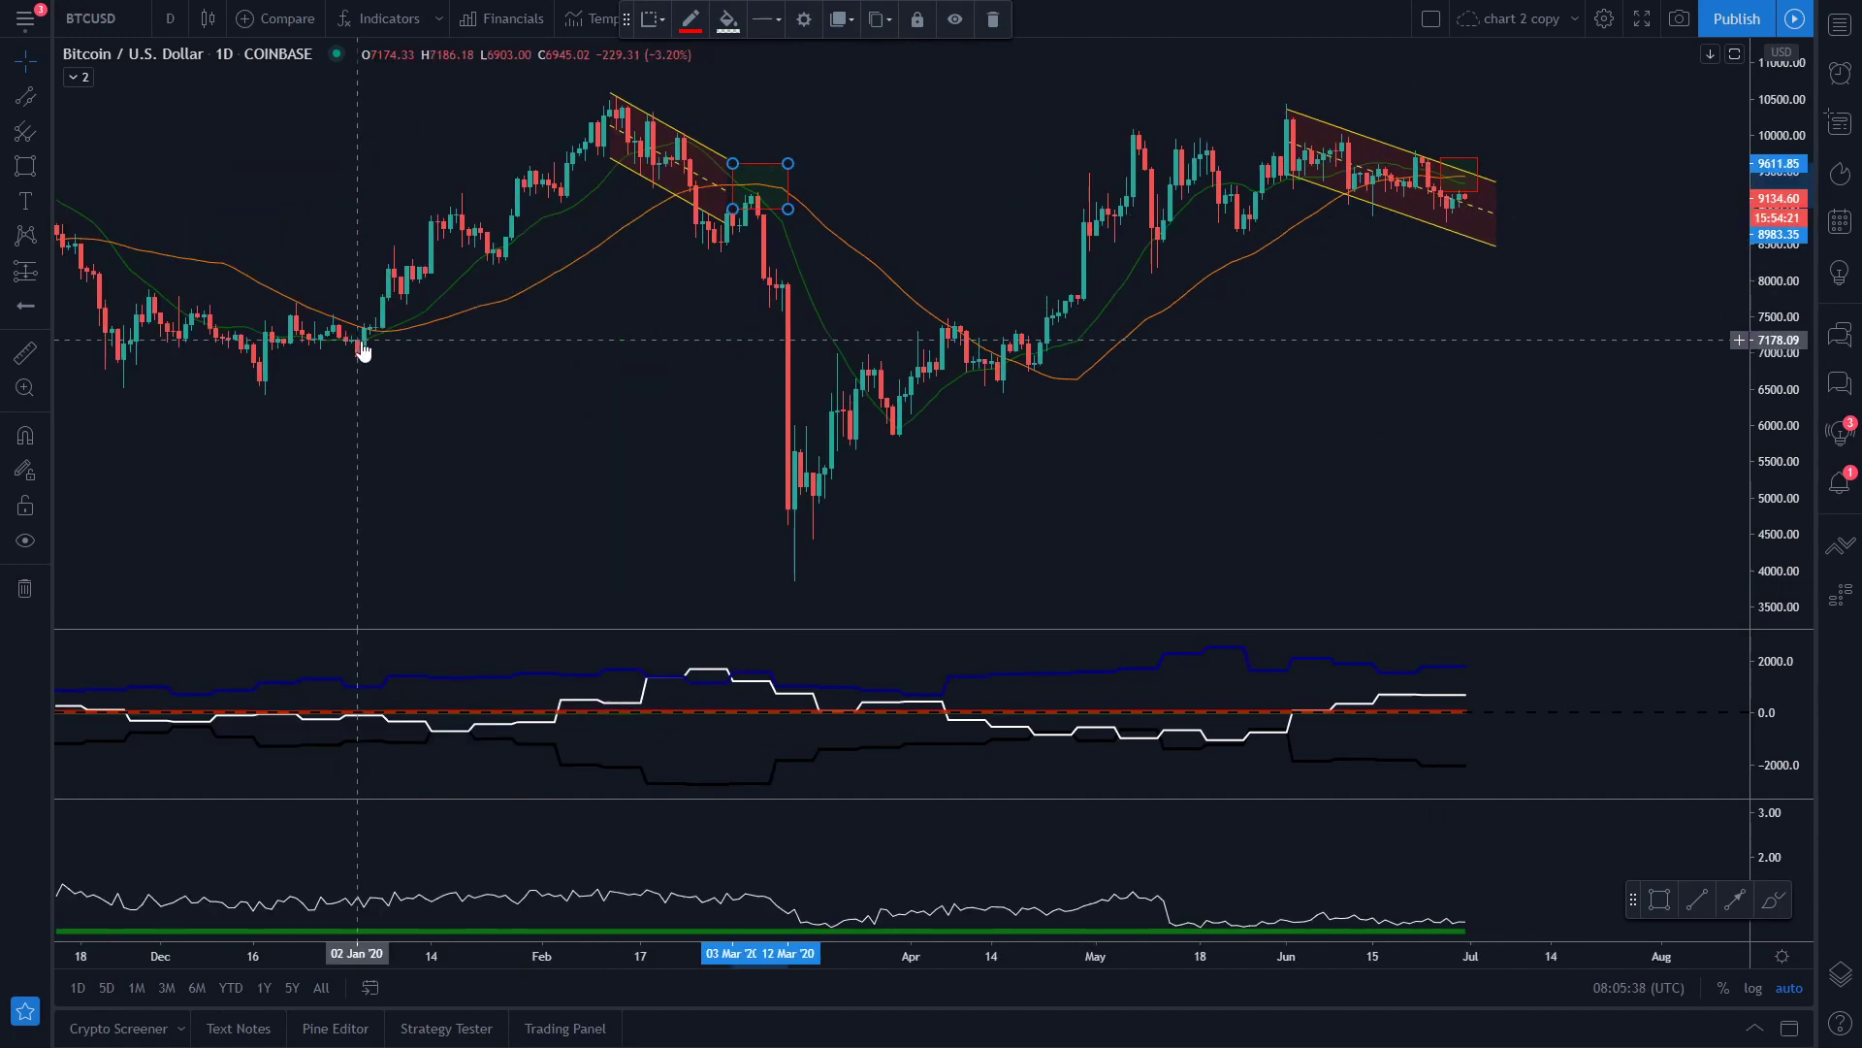
pyautogui.scroll(-2, 427, 362)
pyautogui.click(25, 165)
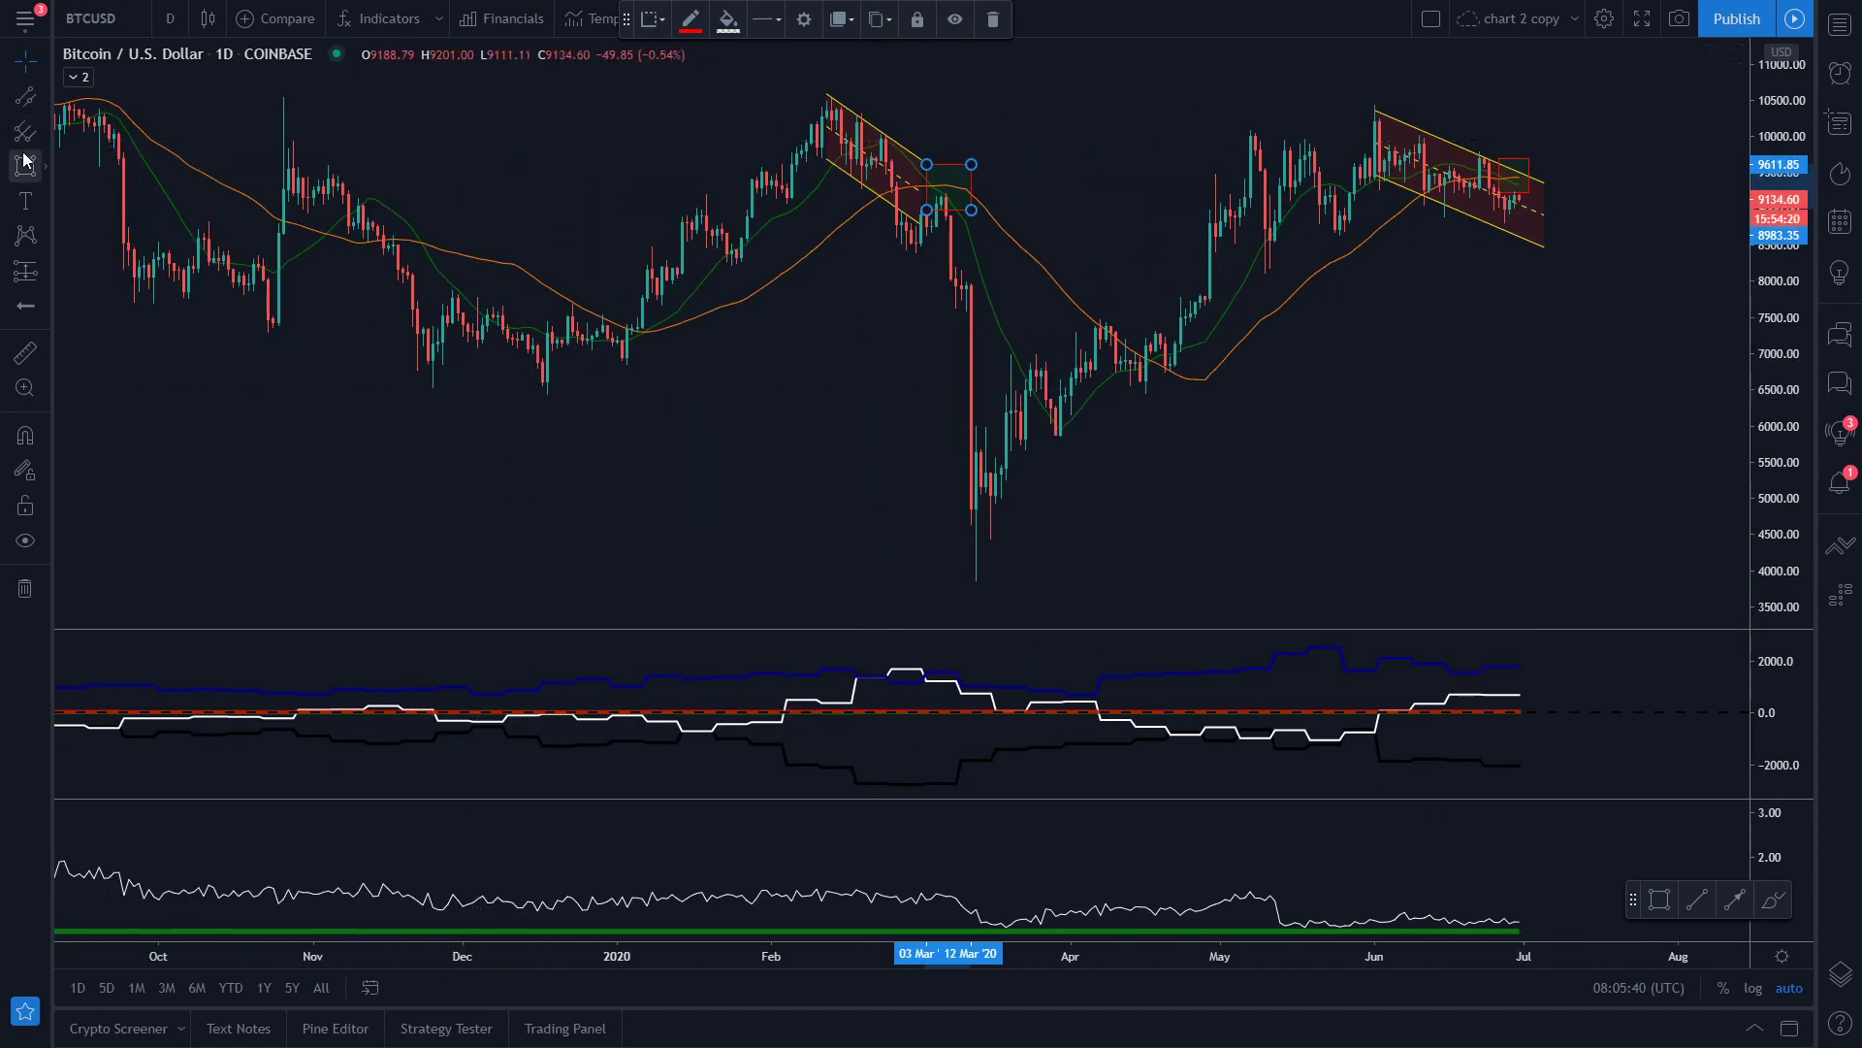
pyautogui.moveTo(388, 228); pyautogui.dragTo(452, 258)
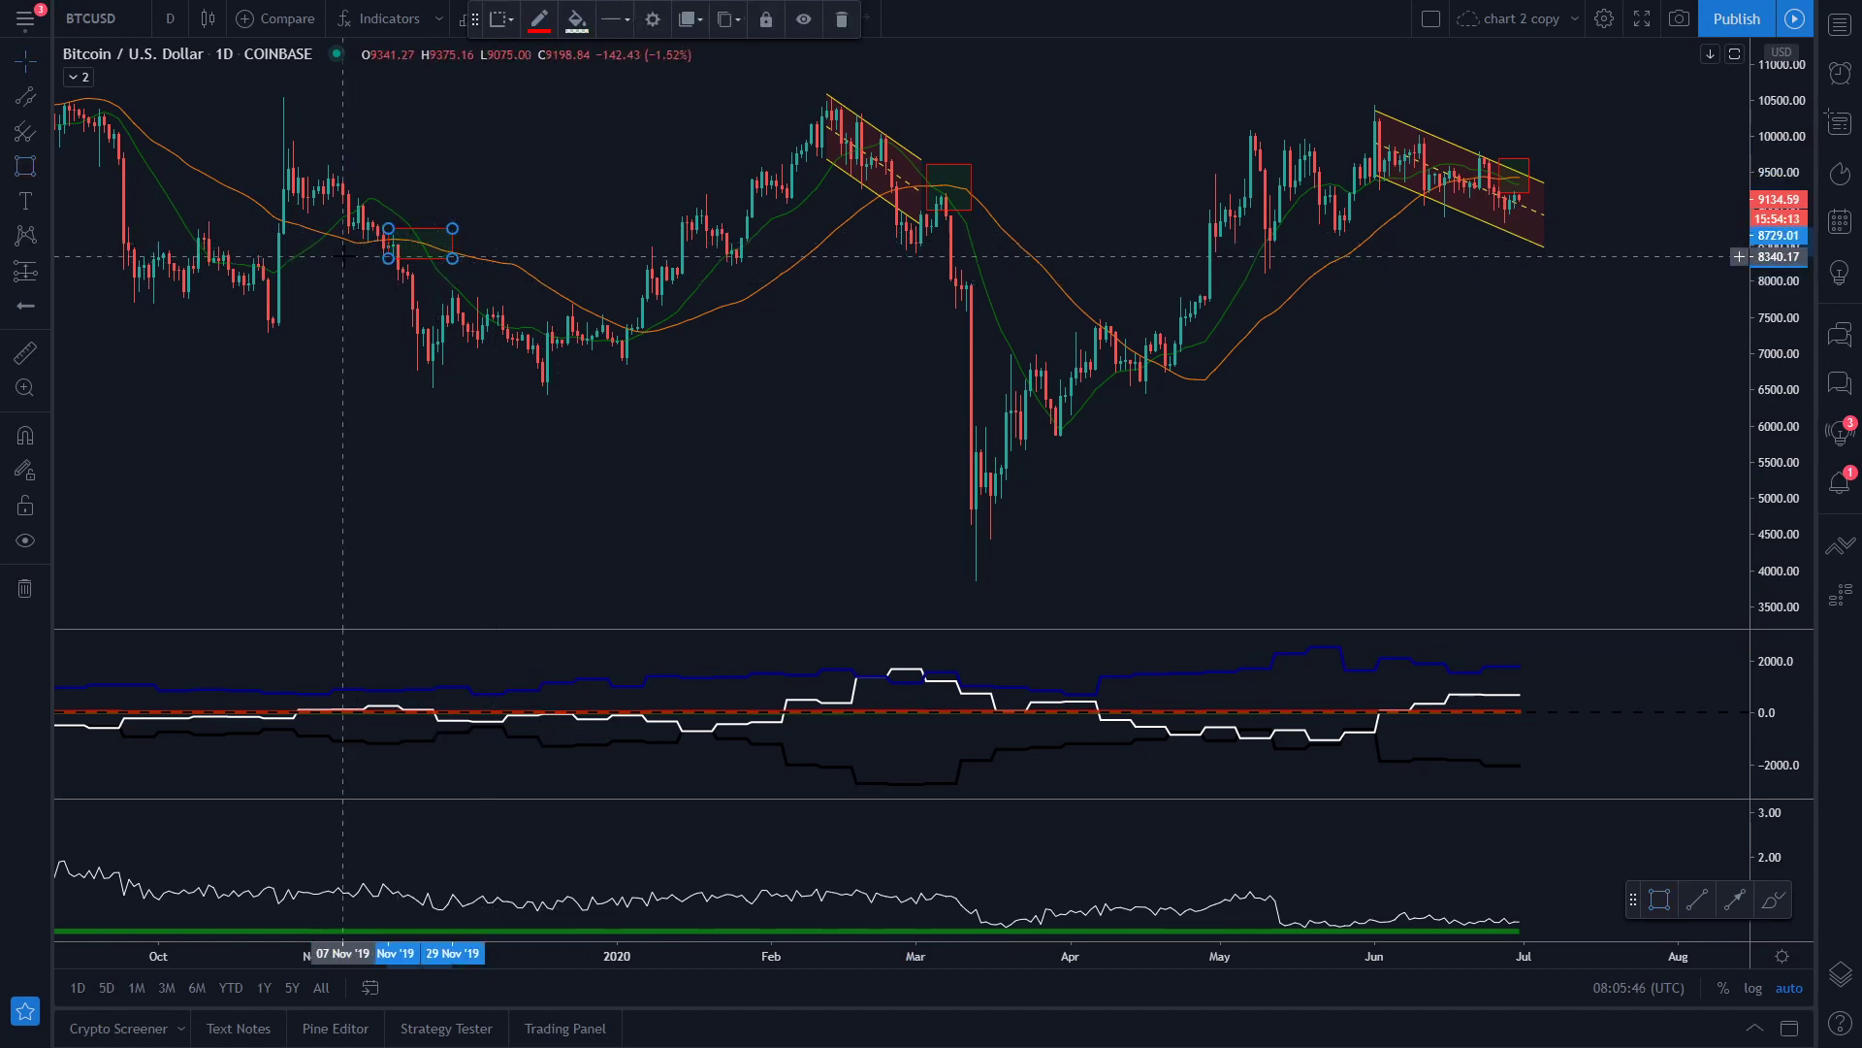
# - Compare price action around the February and June channels and their crossings, and review the line styles of the BTC COT indicator
pyautogui.scroll(4, 834, 291)
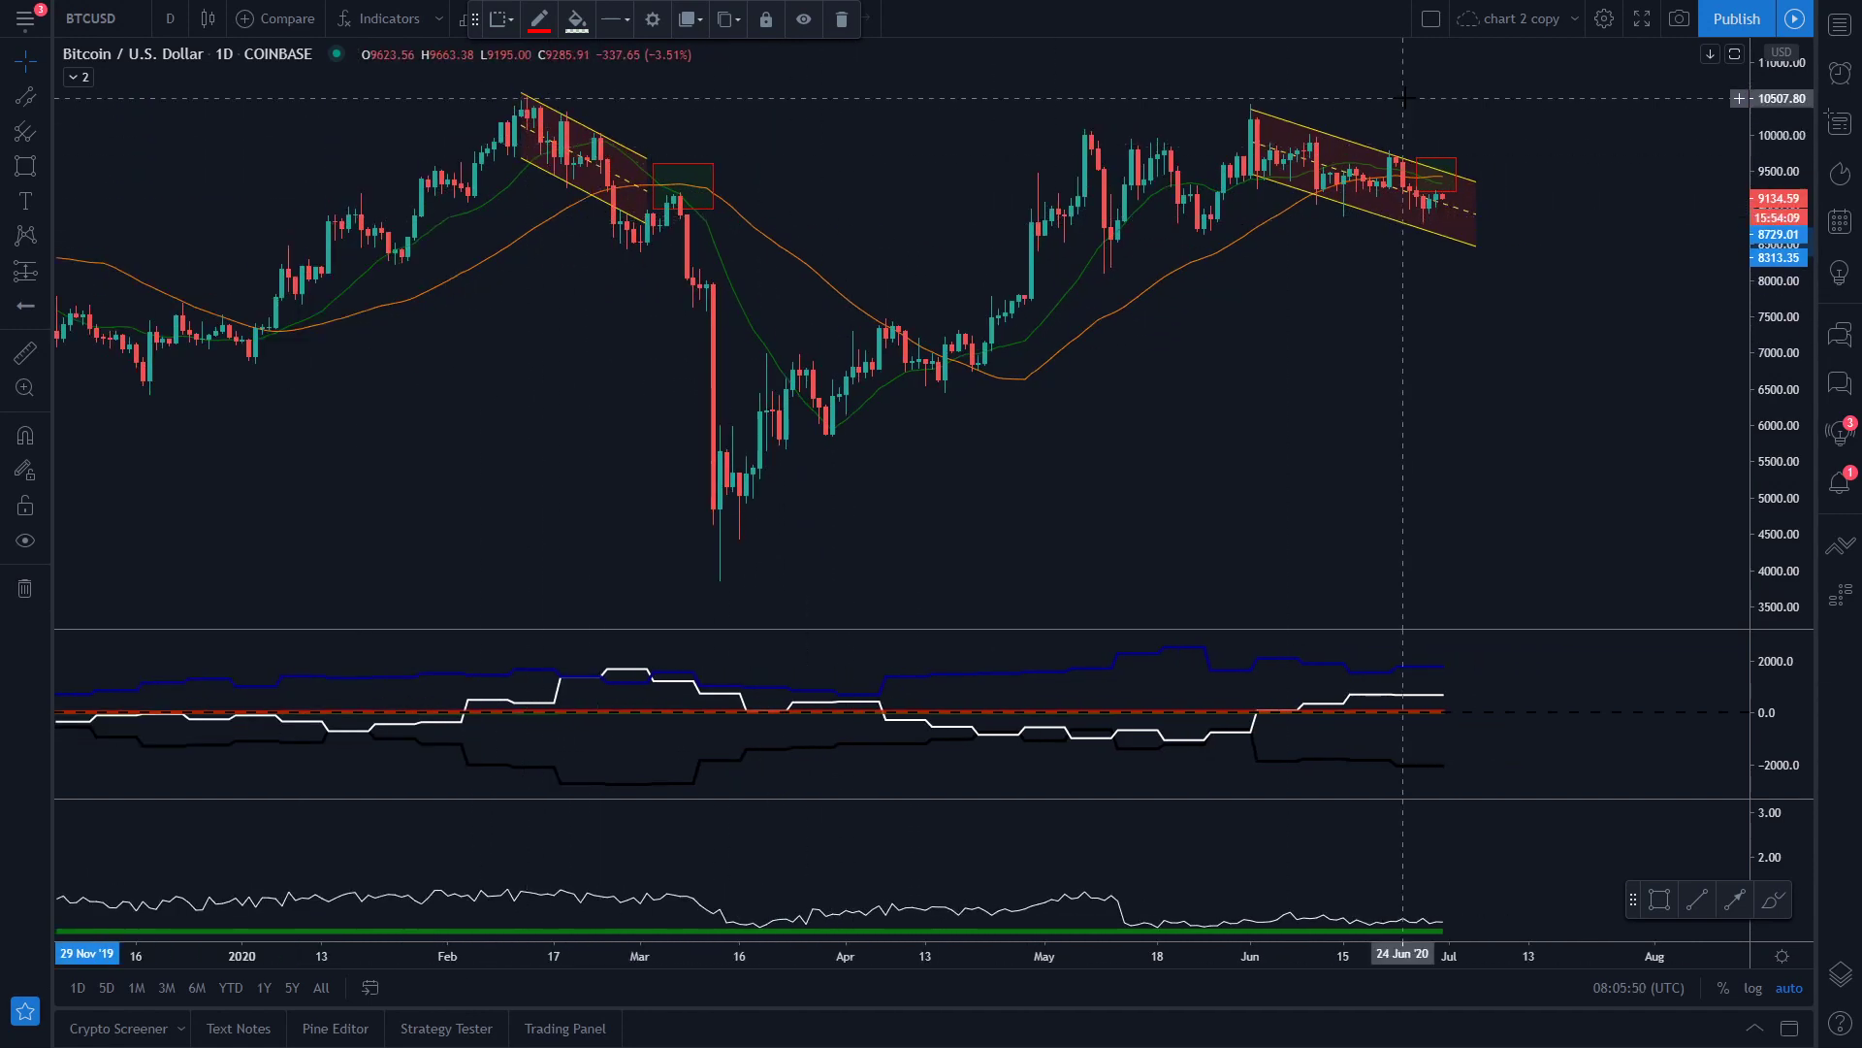
pyautogui.scroll(2, 1516, 236)
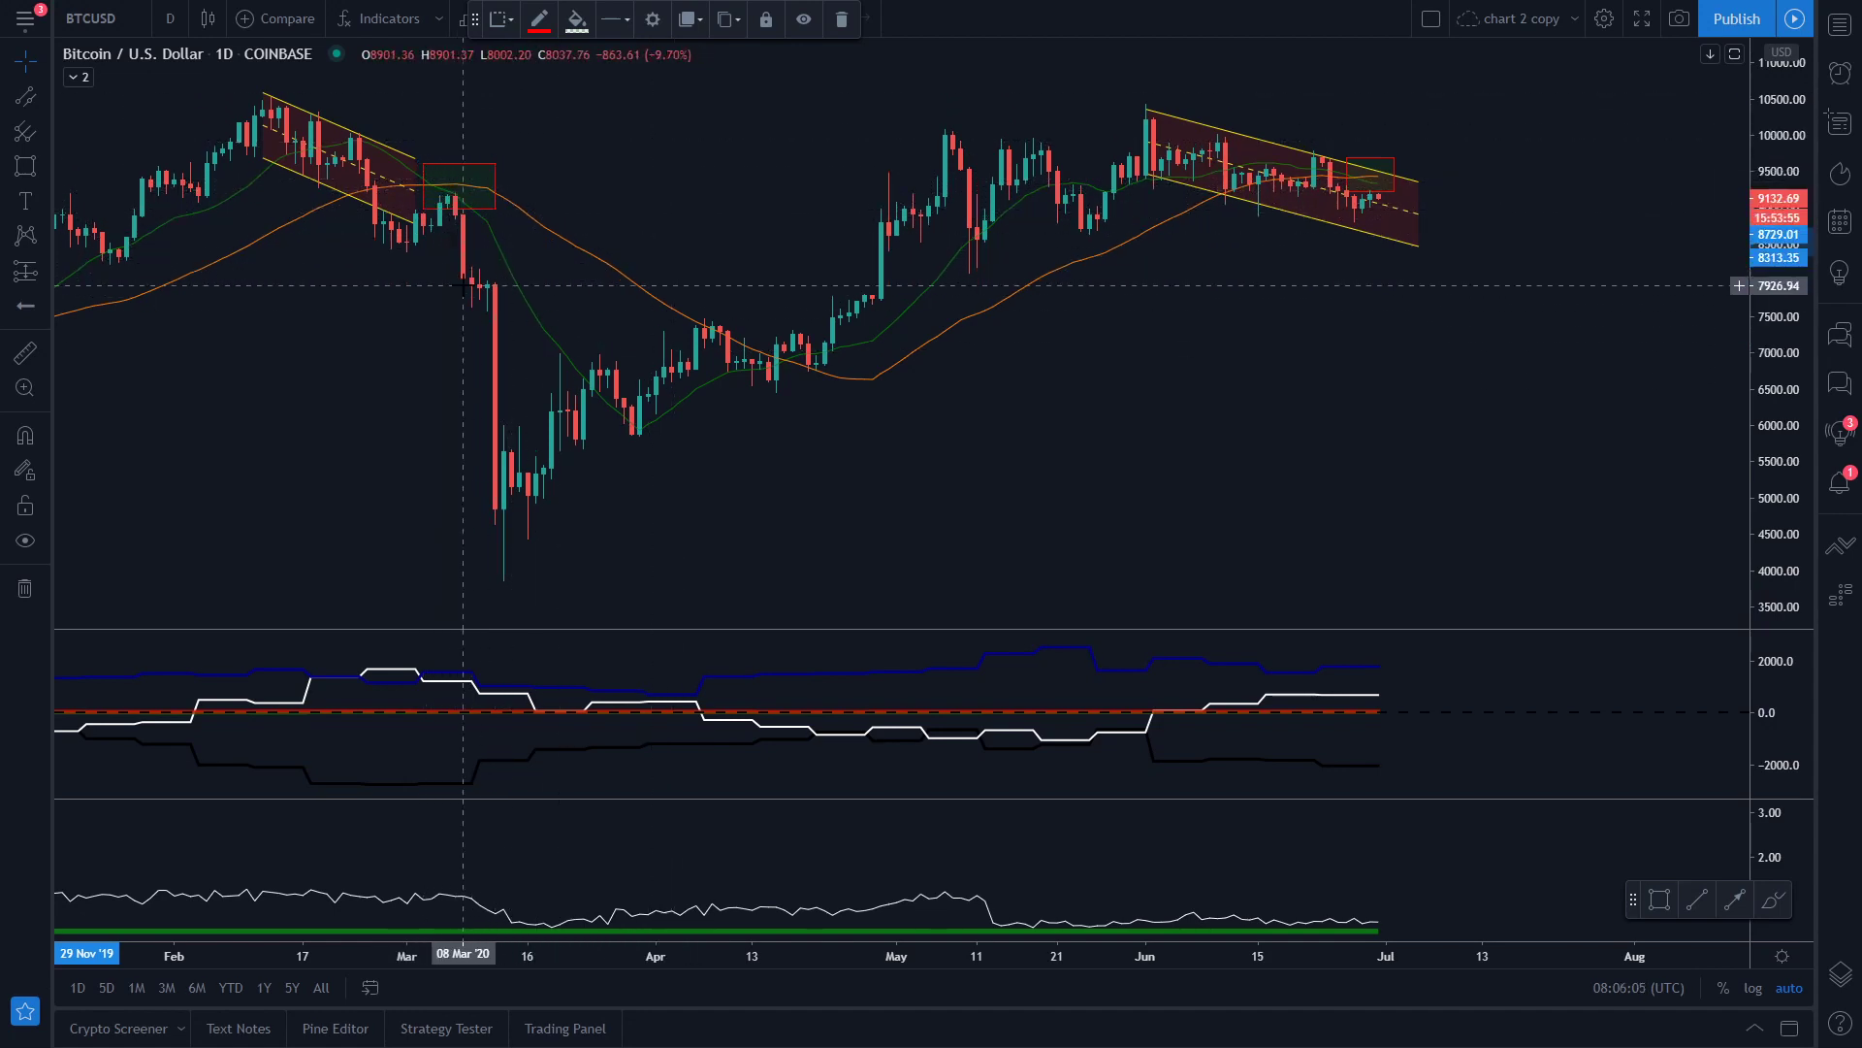
pyautogui.scroll(3, 1436, 260)
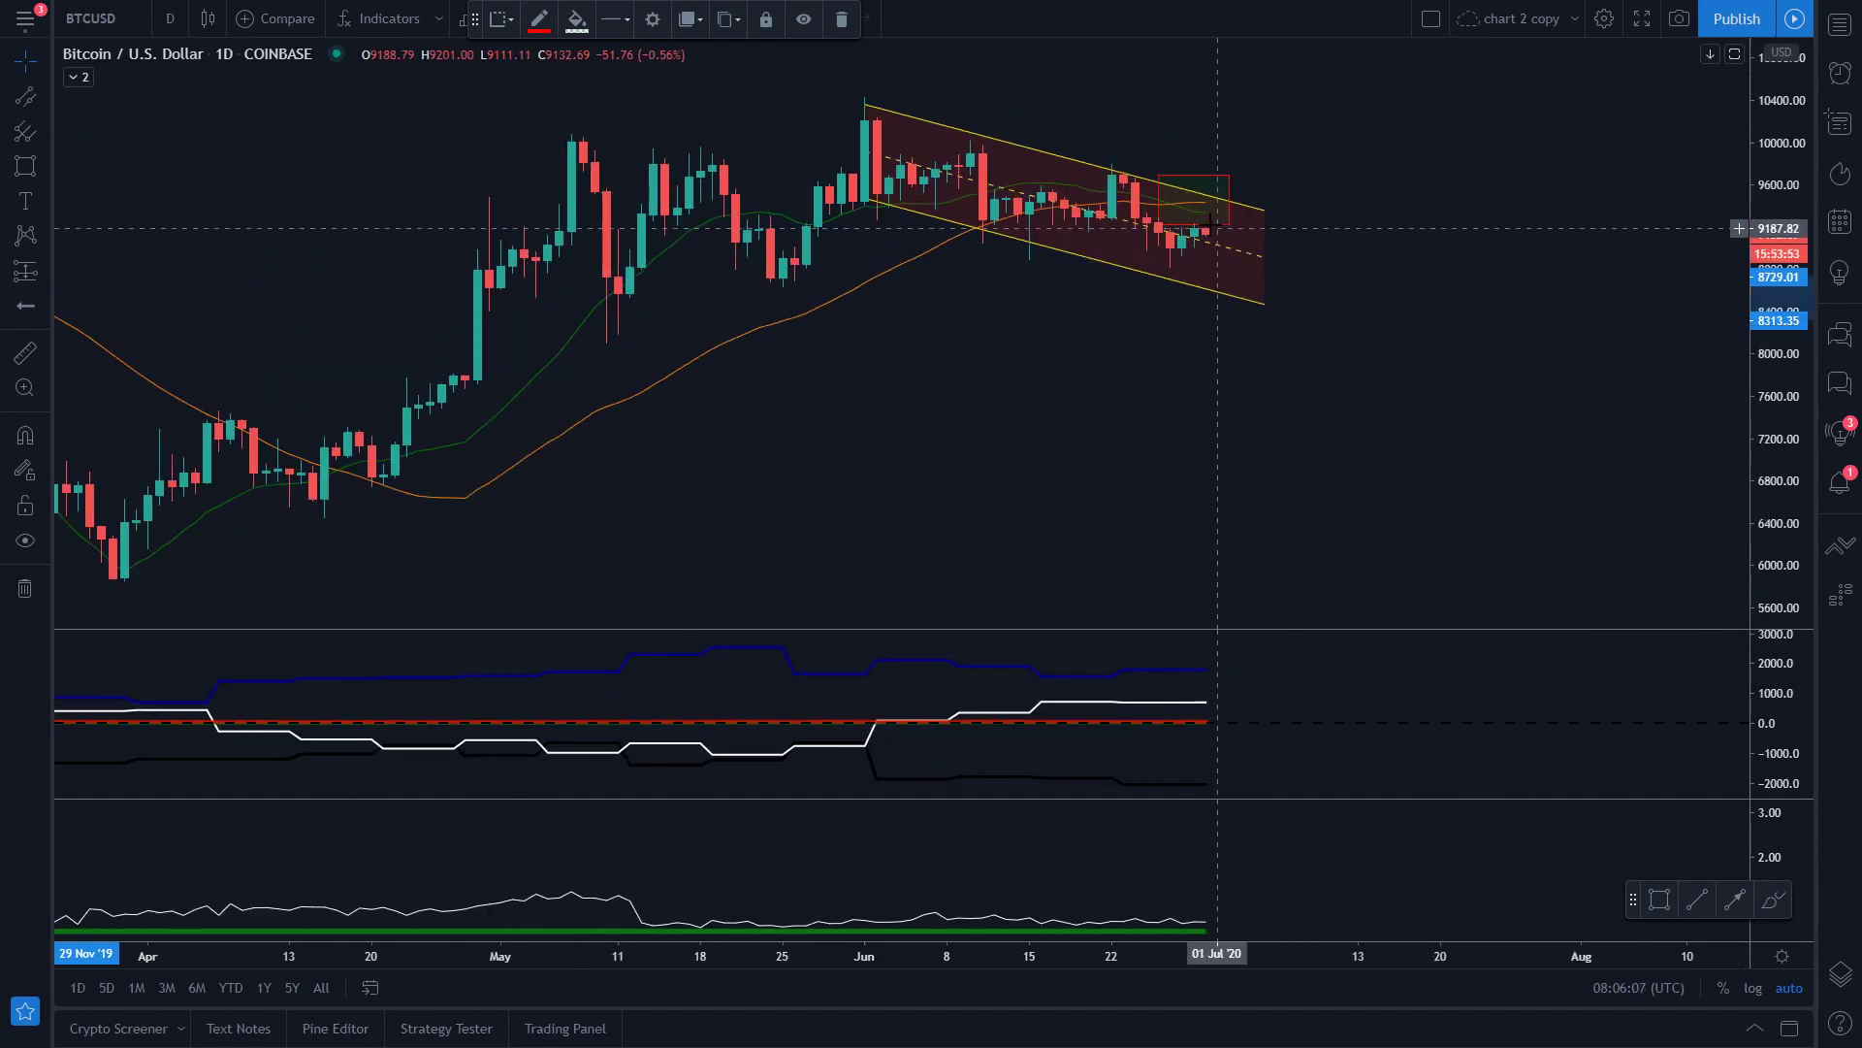
pyautogui.scroll(-3, 1261, 242)
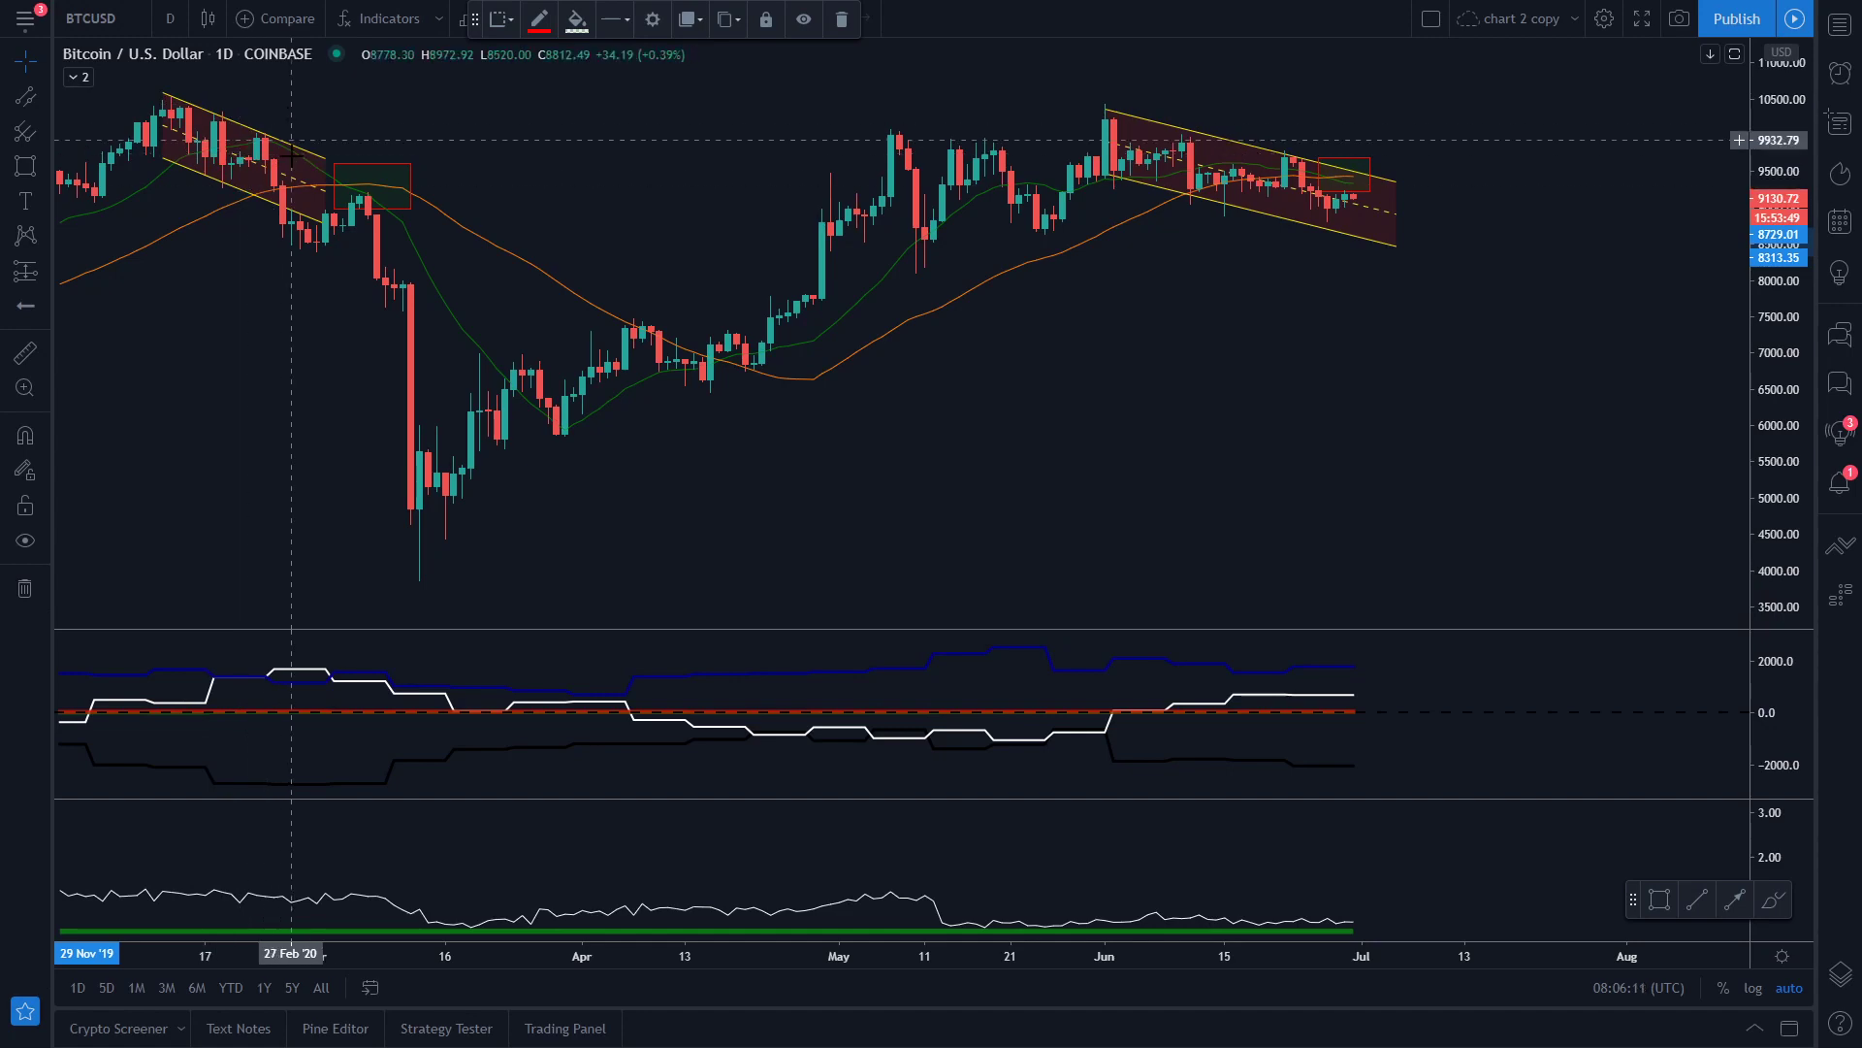
pyautogui.scroll(2, 1269, 271)
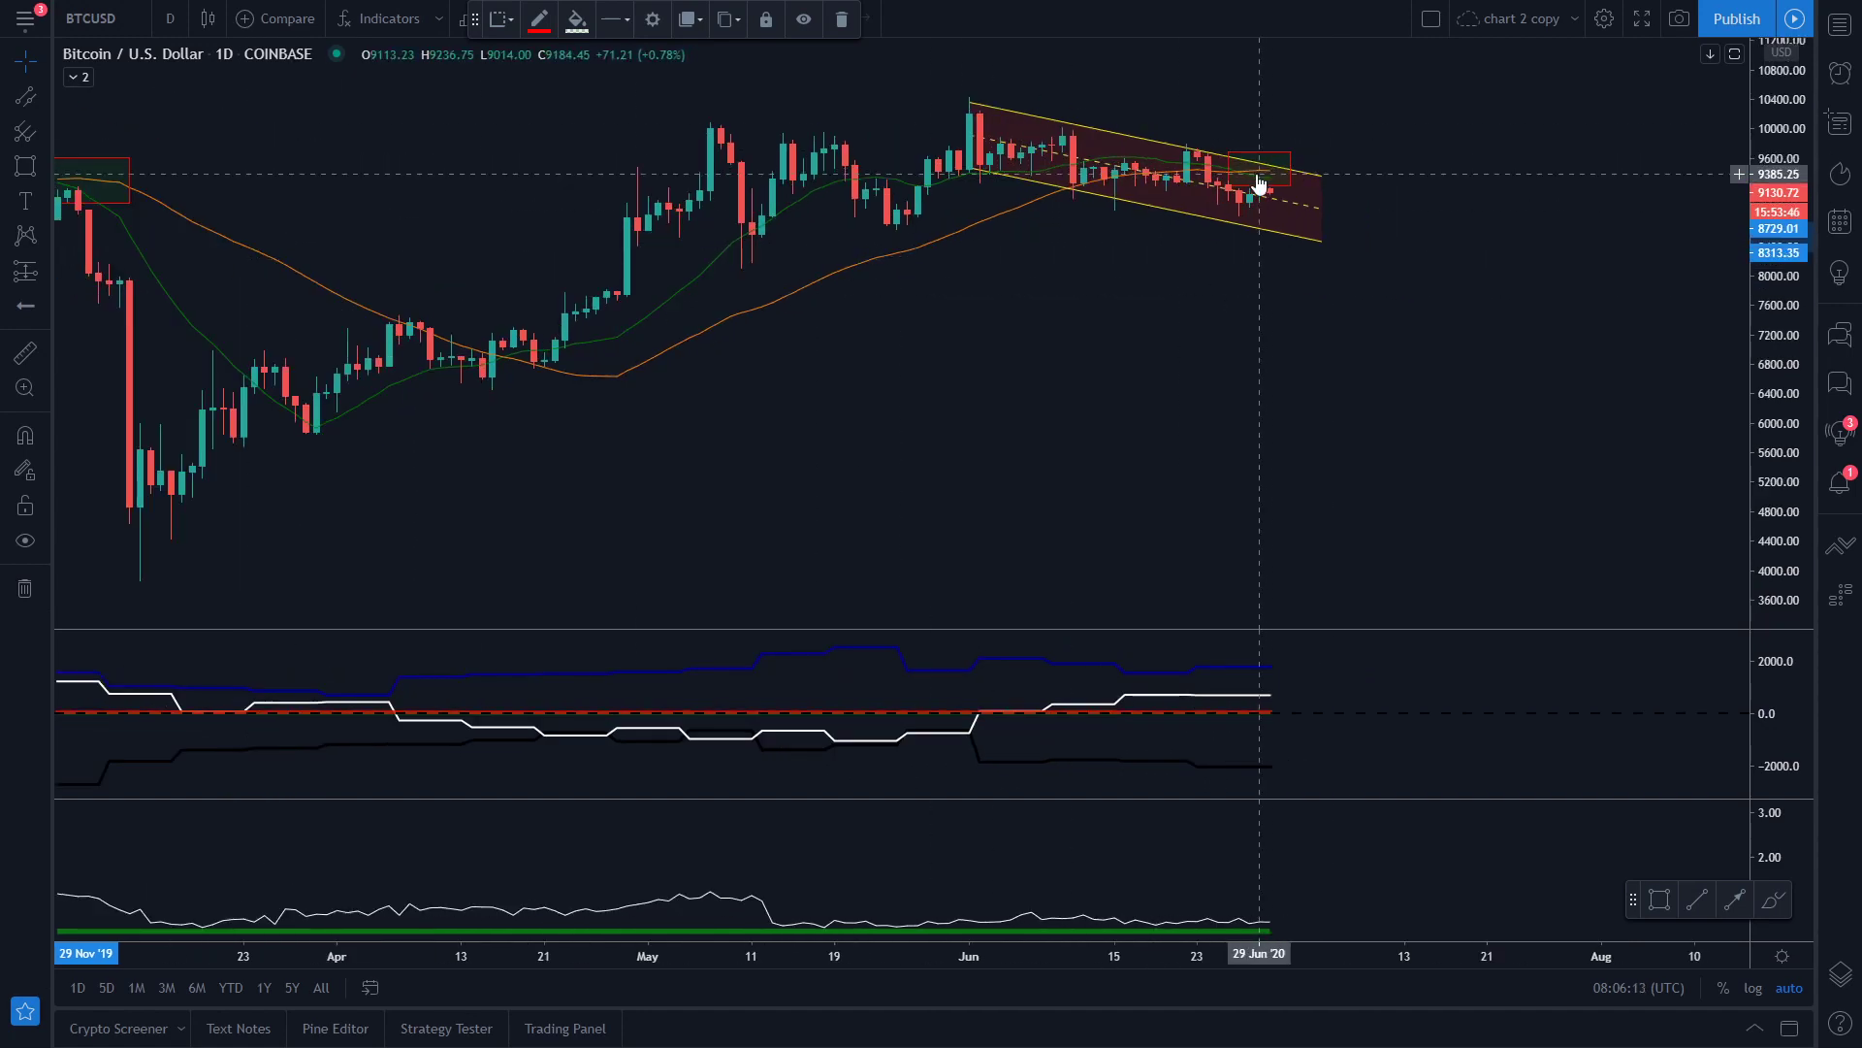
pyautogui.scroll(-2, 1297, 194)
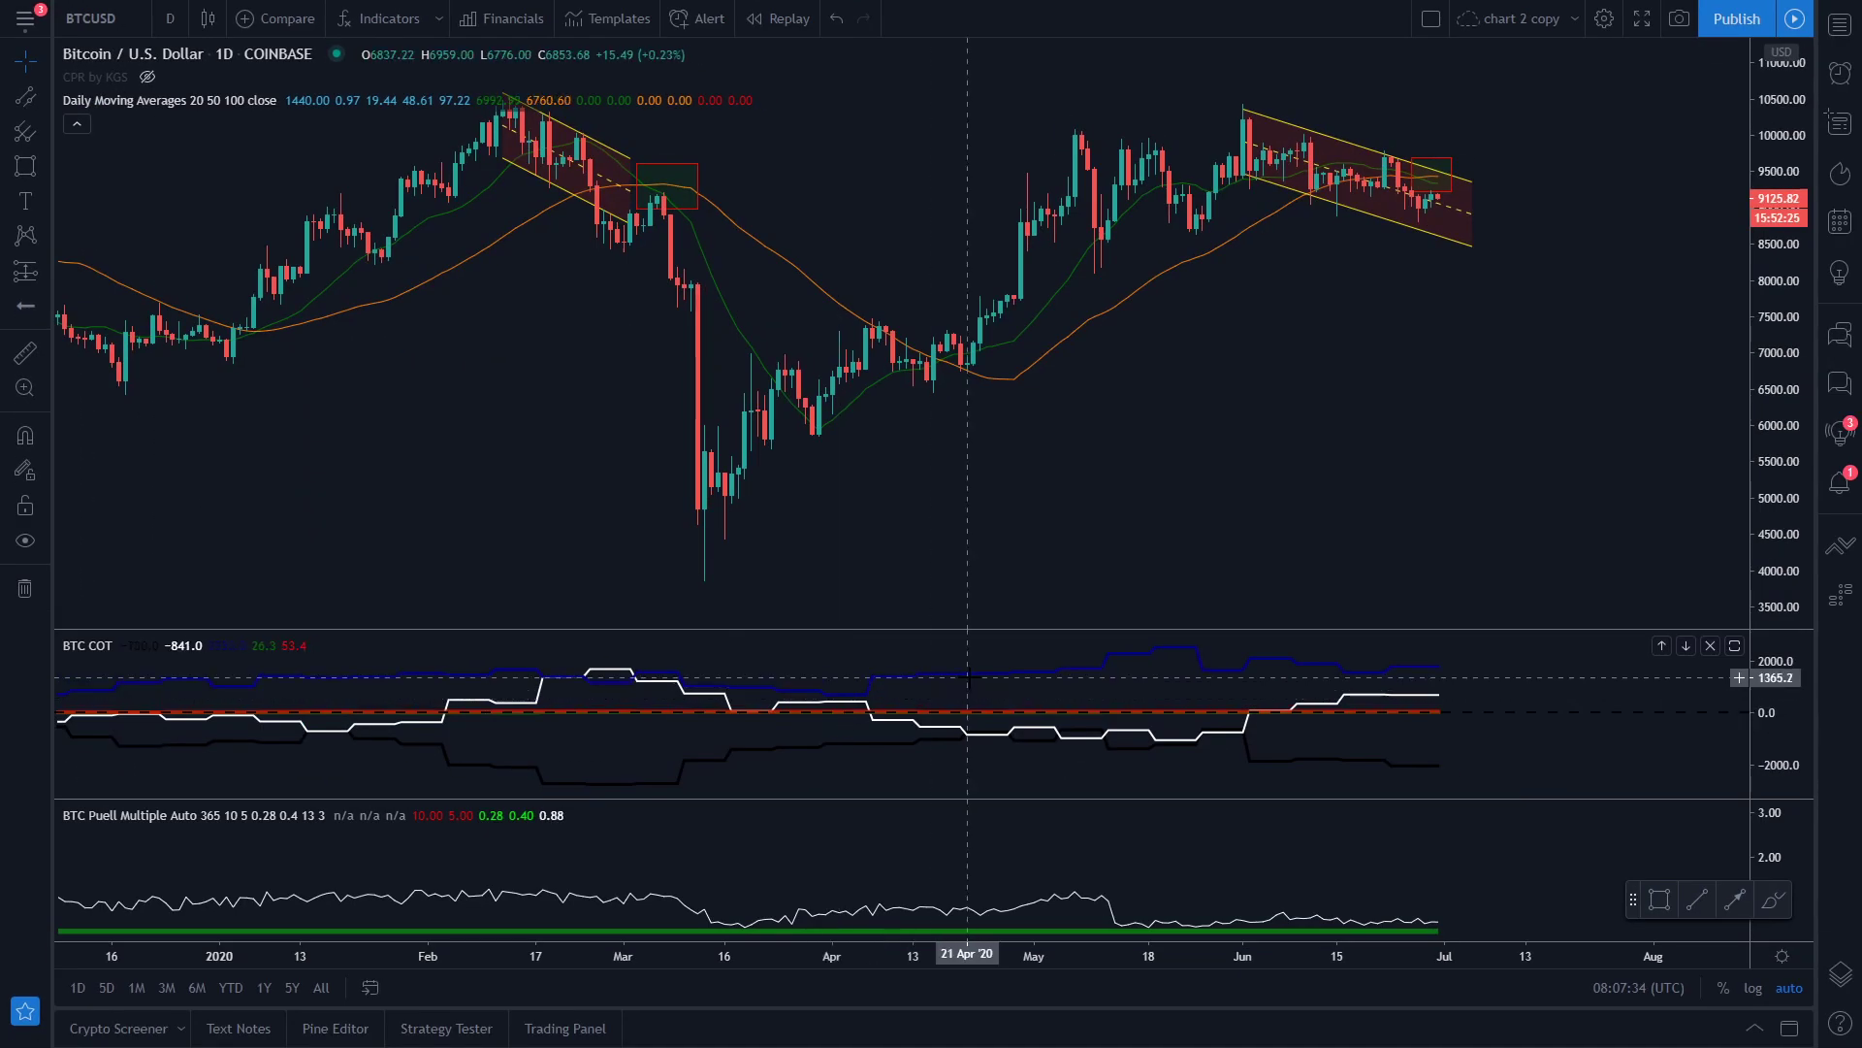
pyautogui.doubleClick(969, 679)
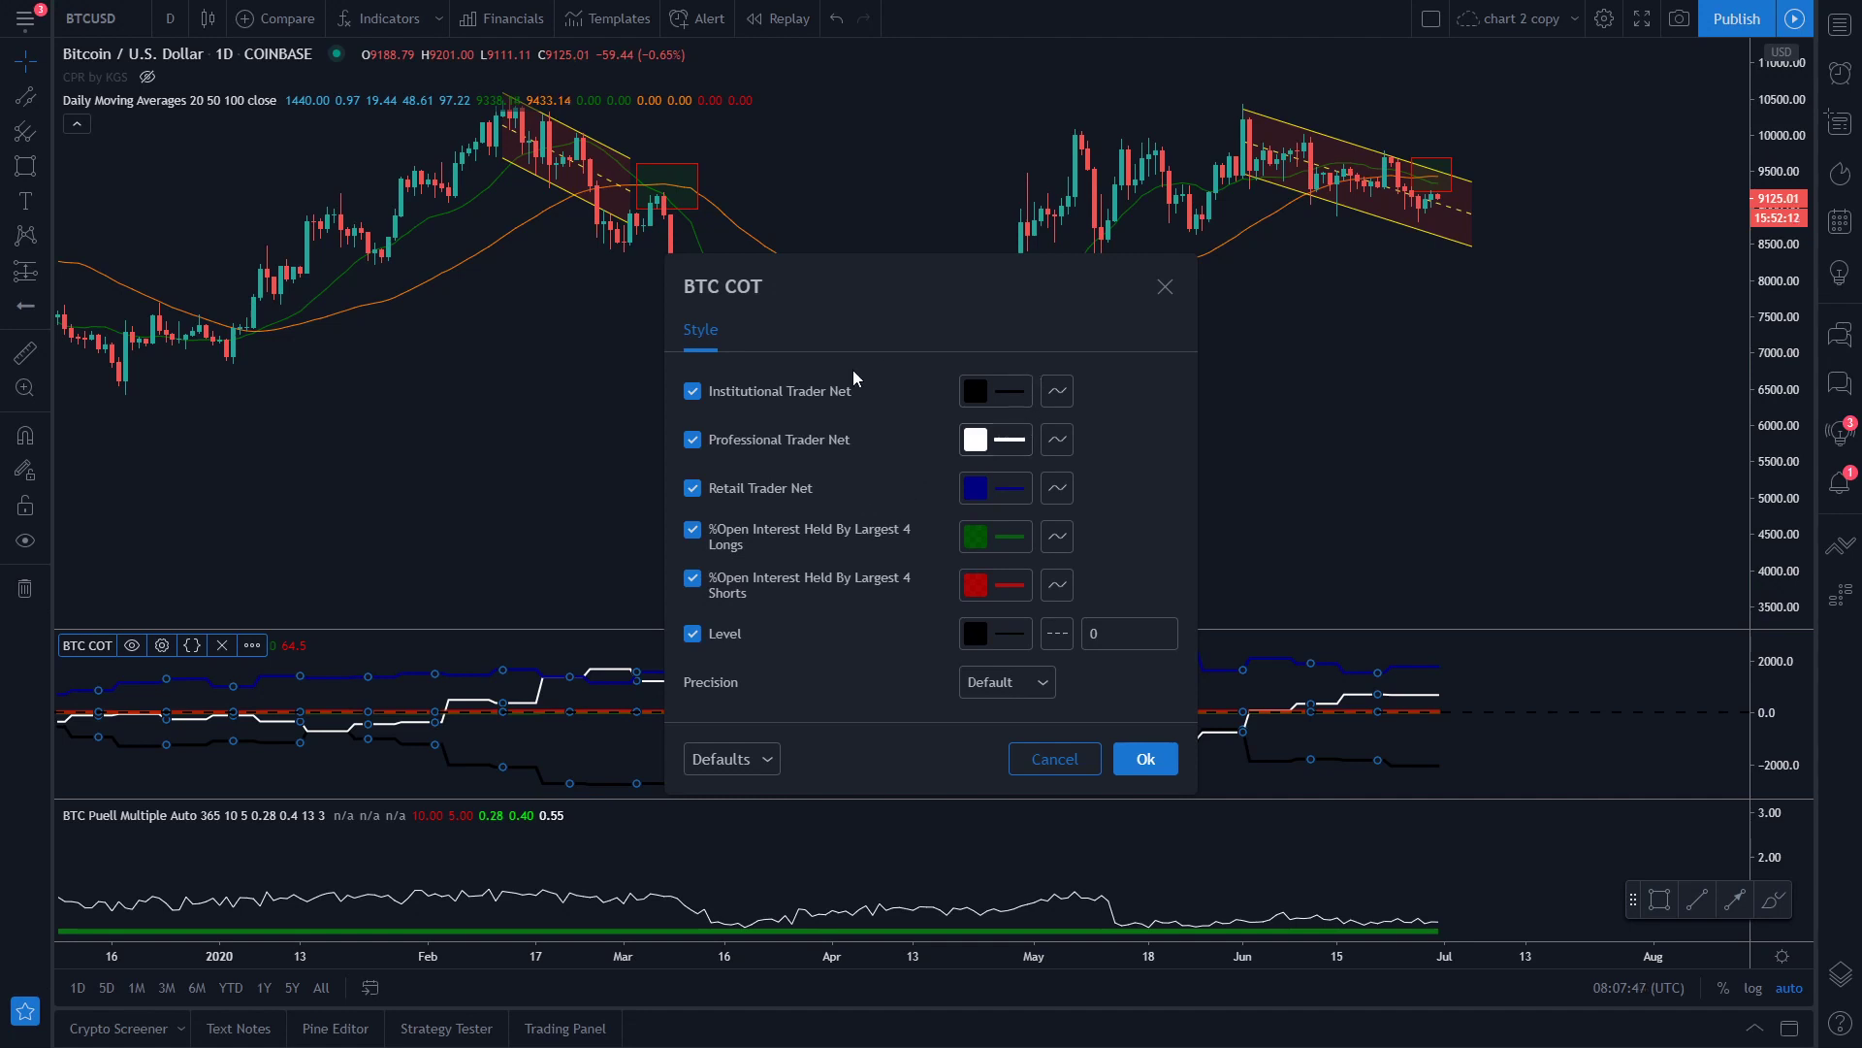
pyautogui.click(1145, 760)
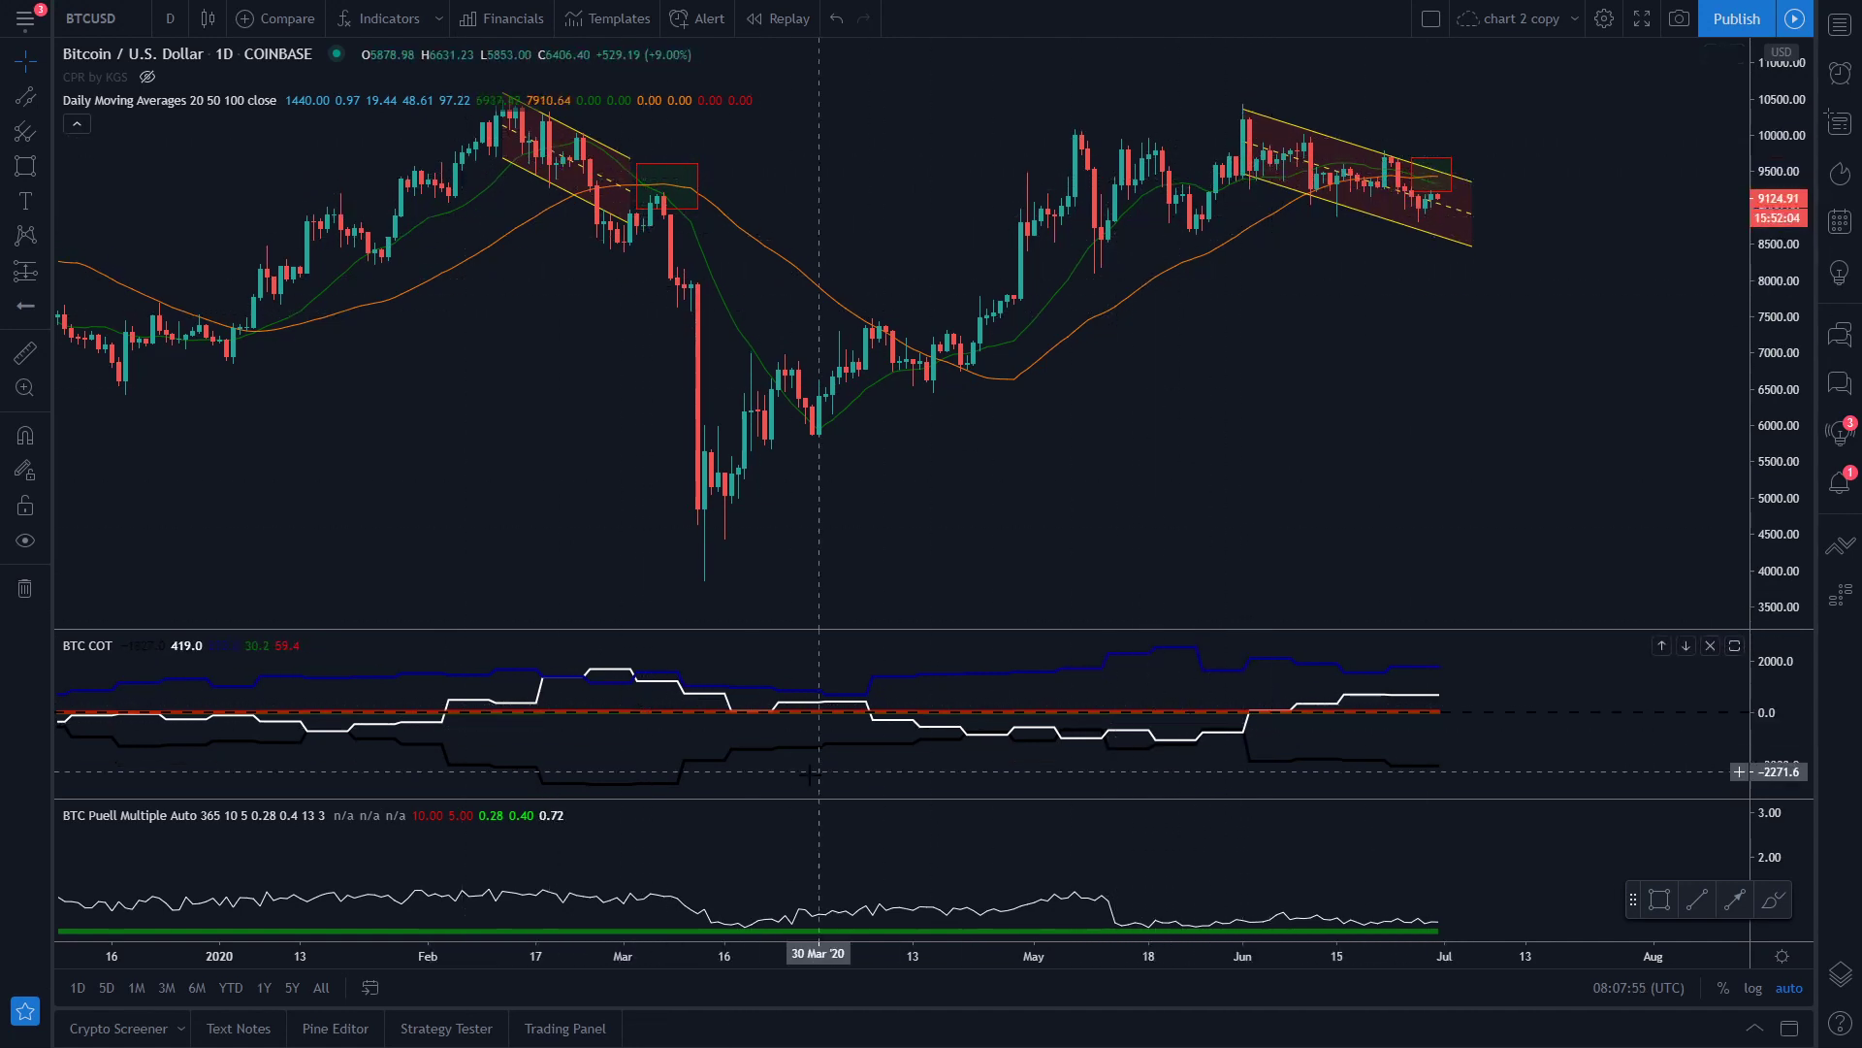
# - Draw arrows along the price rise from 15 Jan to 12 Feb '20 and the institutional net line's fall from 24 Jan to 13 Feb '20
pyautogui.scroll(-1, 1055, 628)
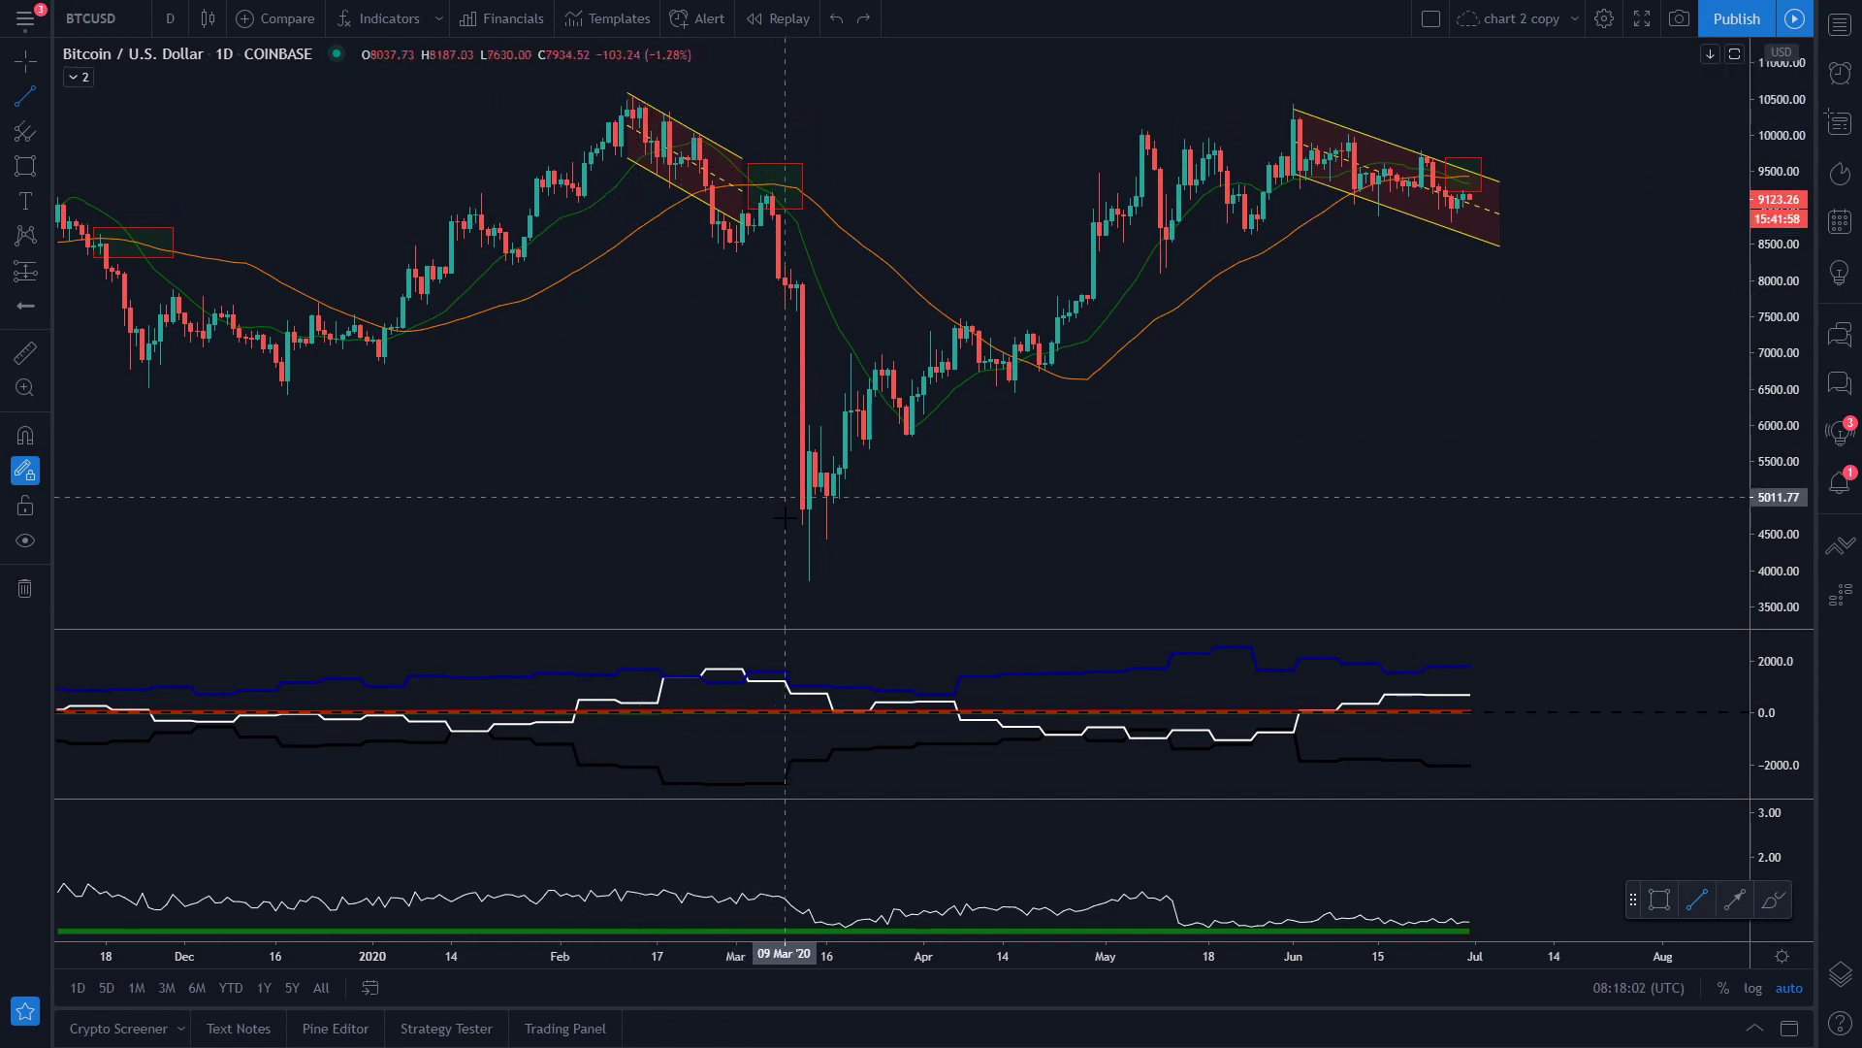
pyautogui.click(457, 356)
pyautogui.click(626, 182)
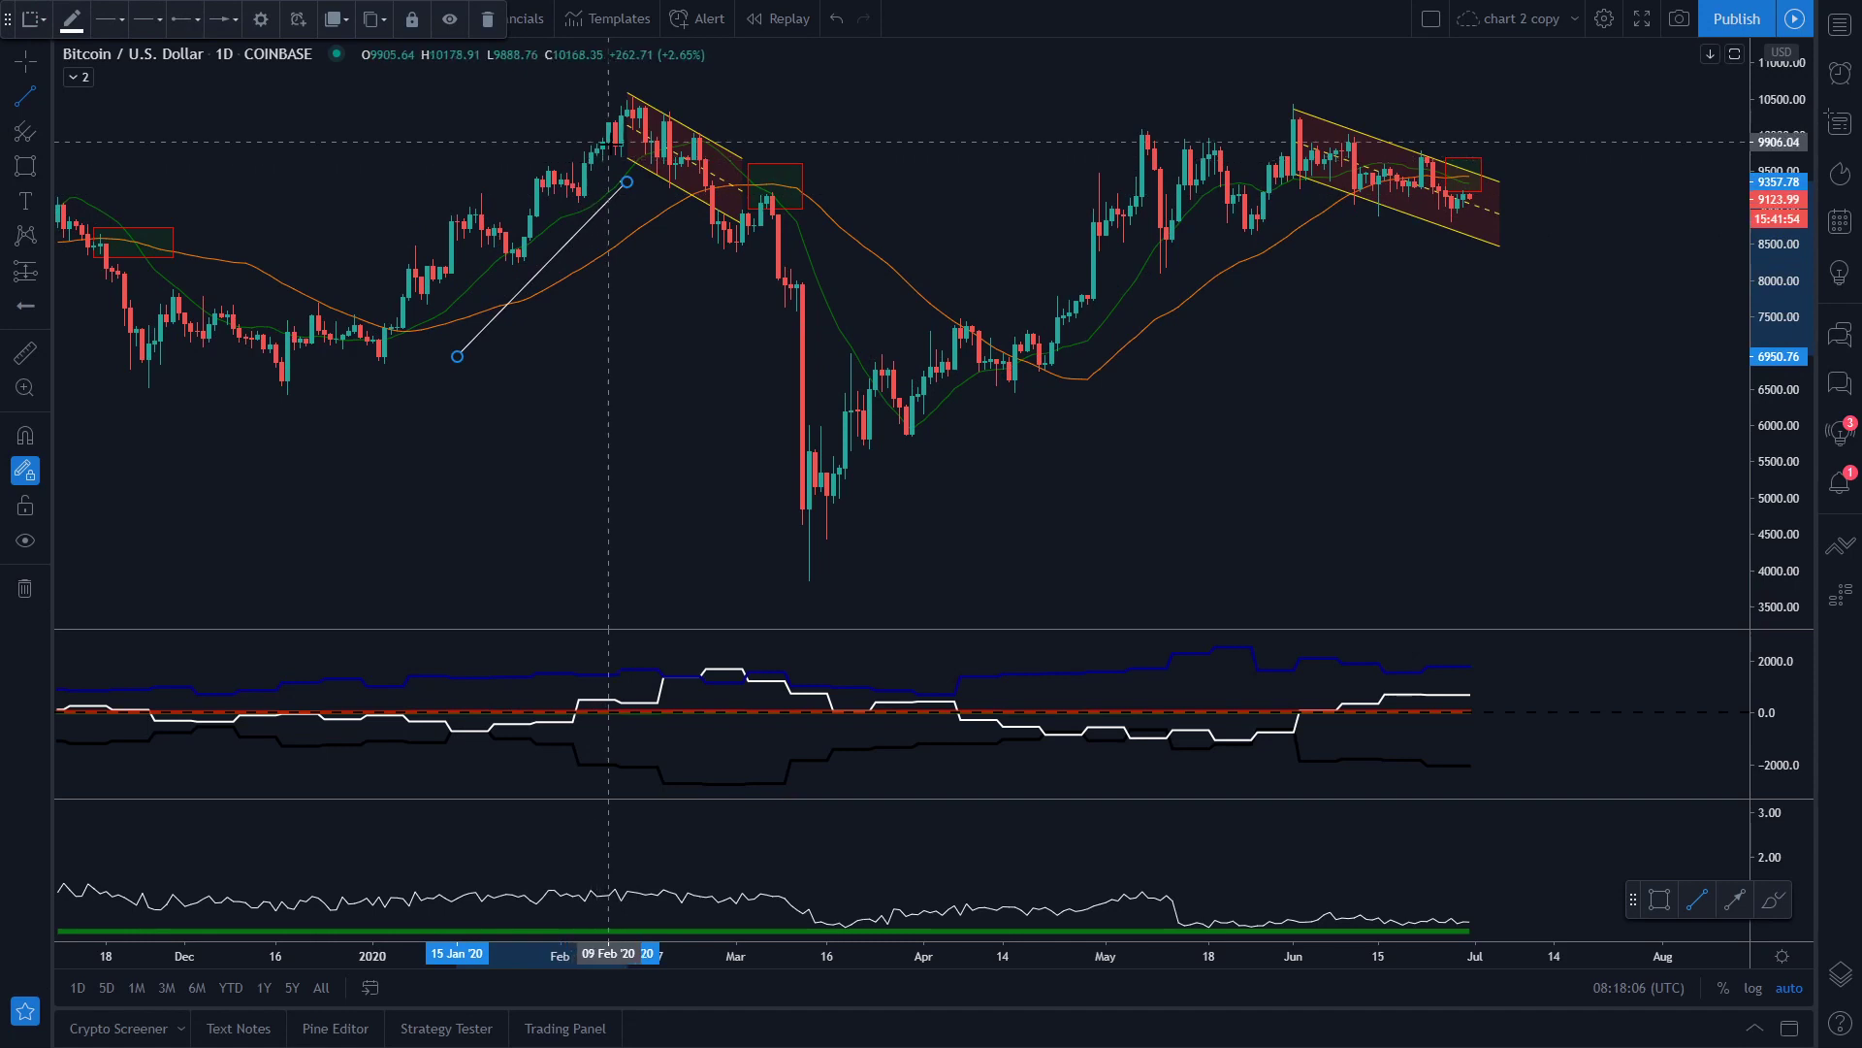
pyautogui.click(512, 754)
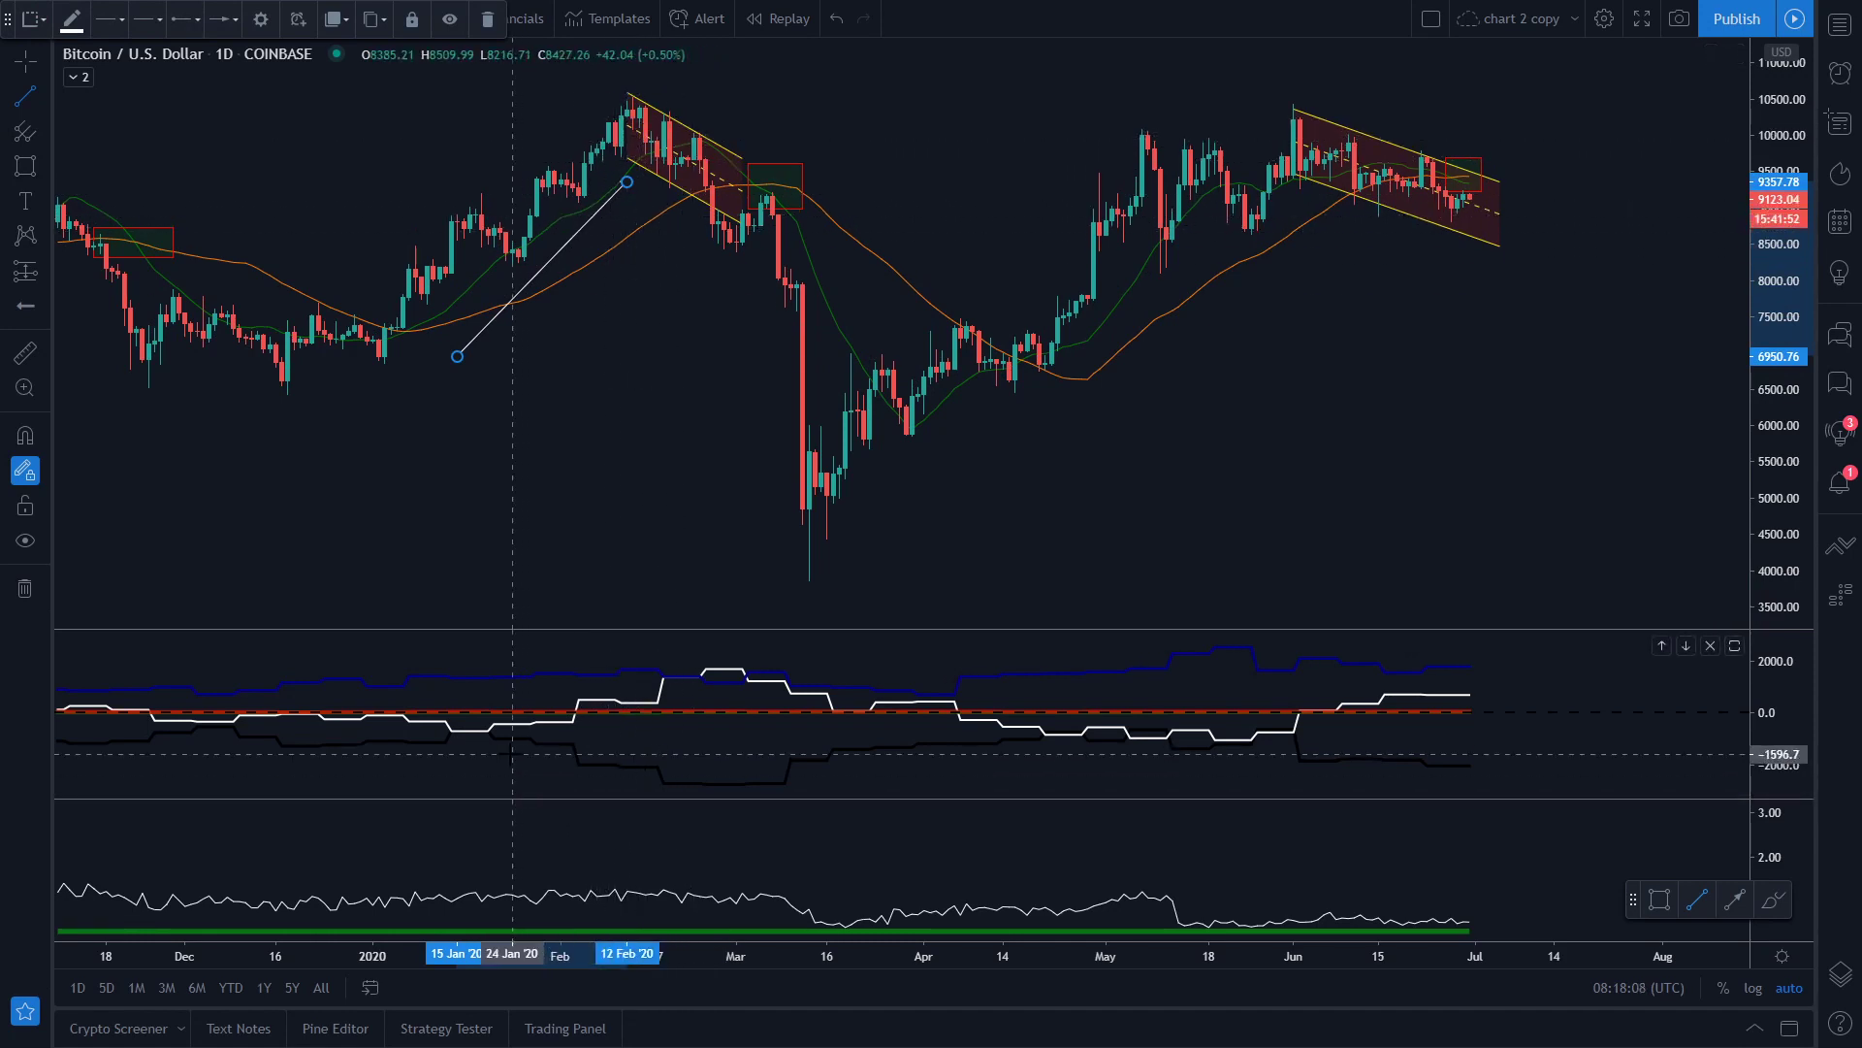
pyautogui.click(633, 788)
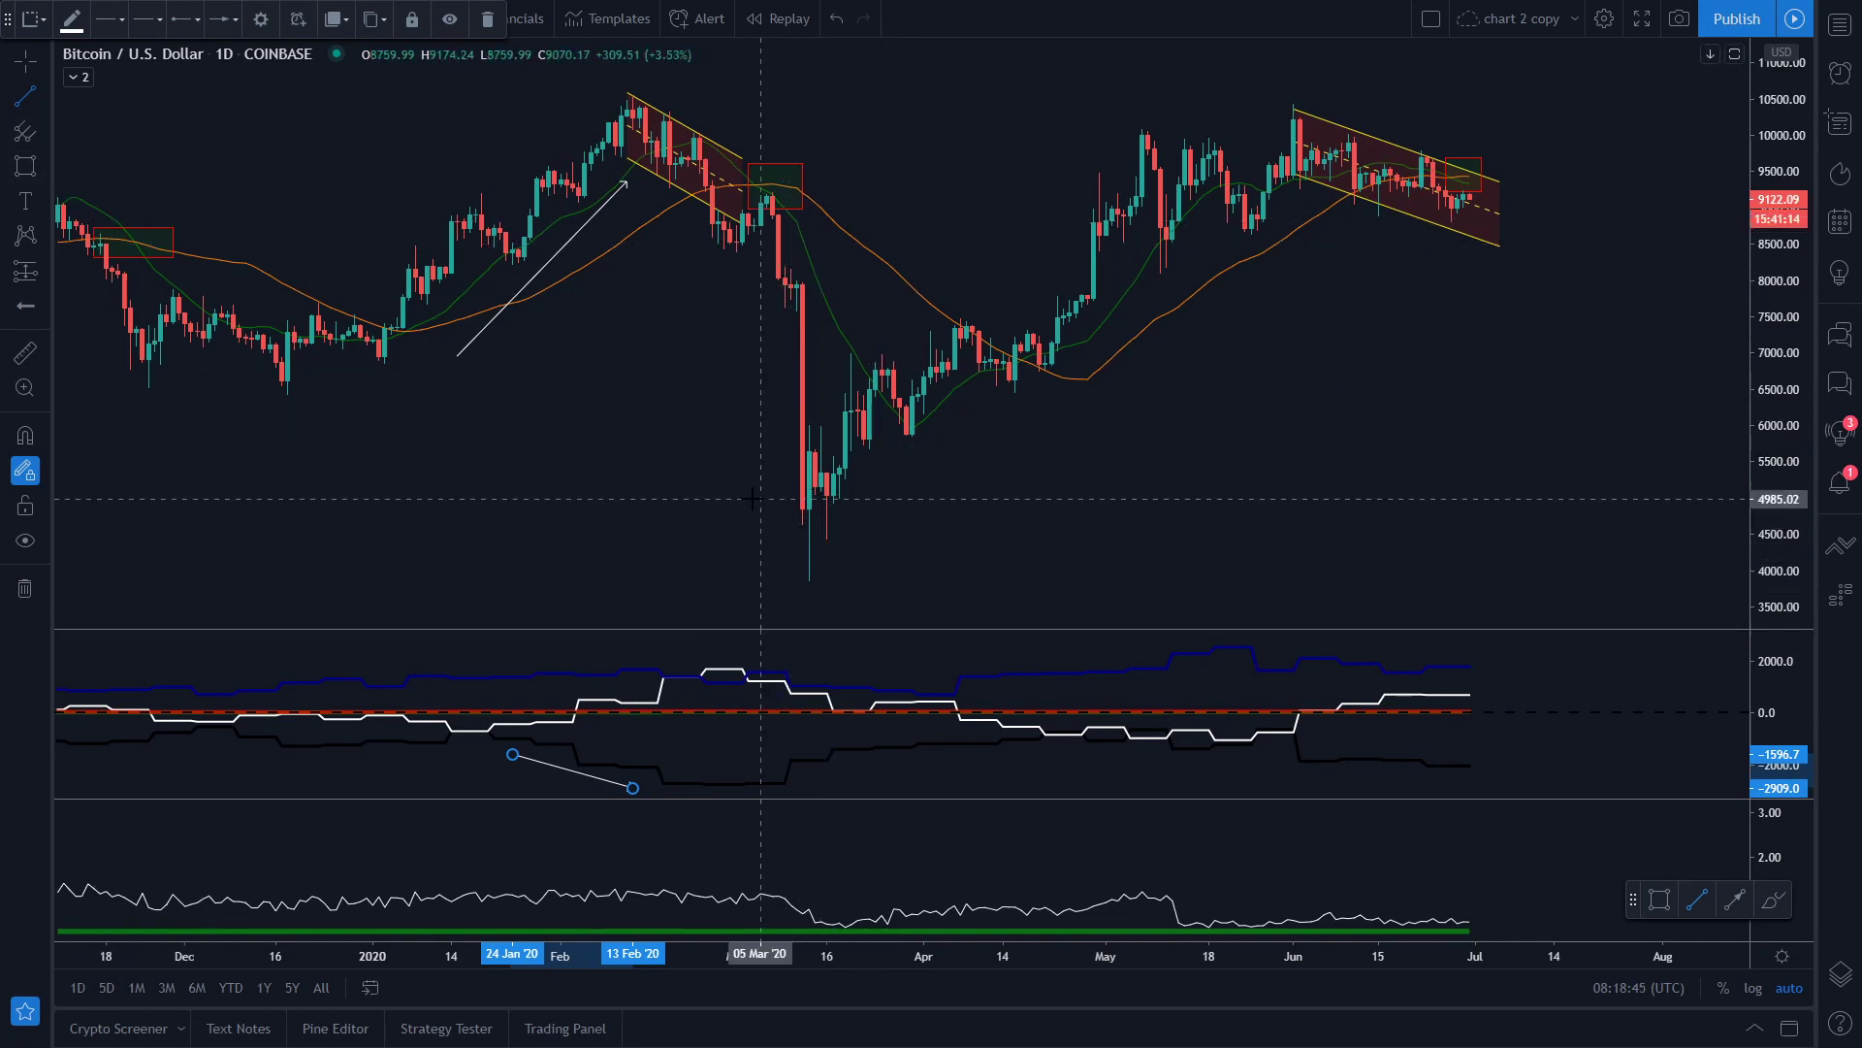
# - Draw arrows along the price rise from 31 Mar to 16 May '20 and the institutional net line's rise from 12 Mar to 09 Apr '20
pyautogui.click(918, 468)
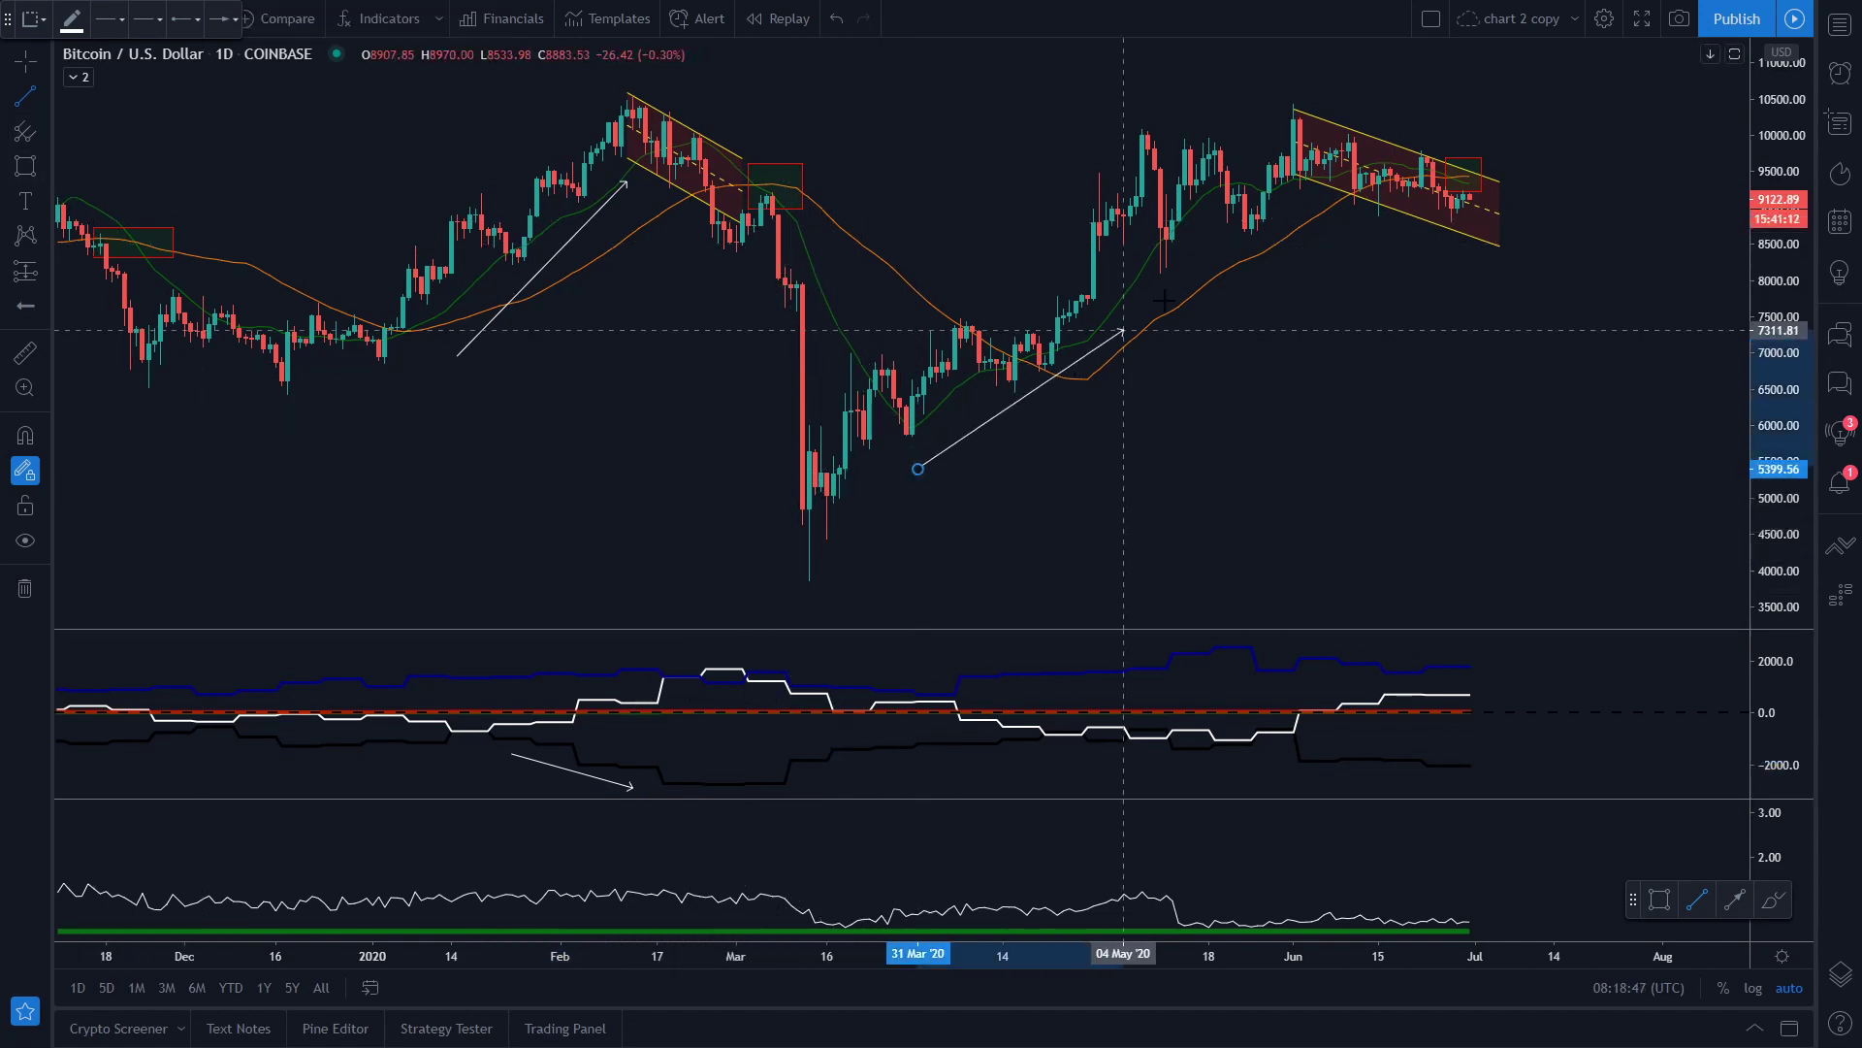
pyautogui.click(1196, 275)
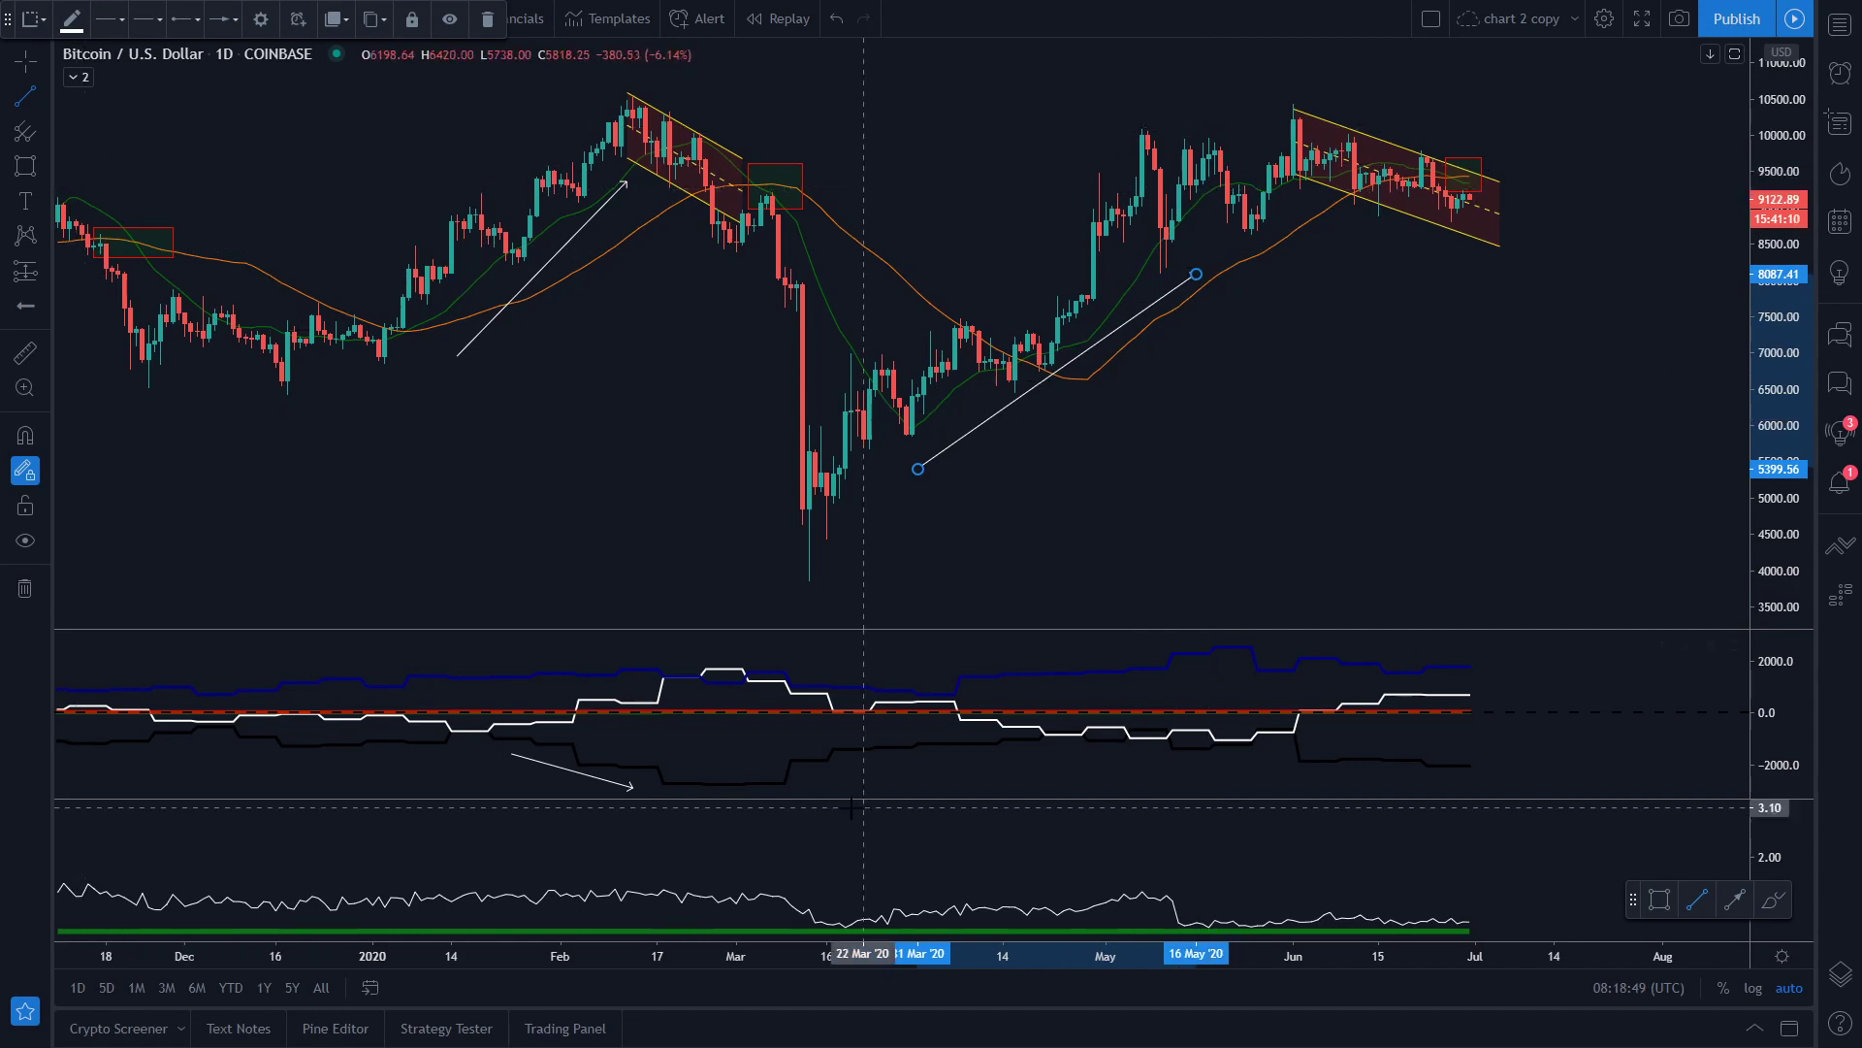
pyautogui.click(802, 784)
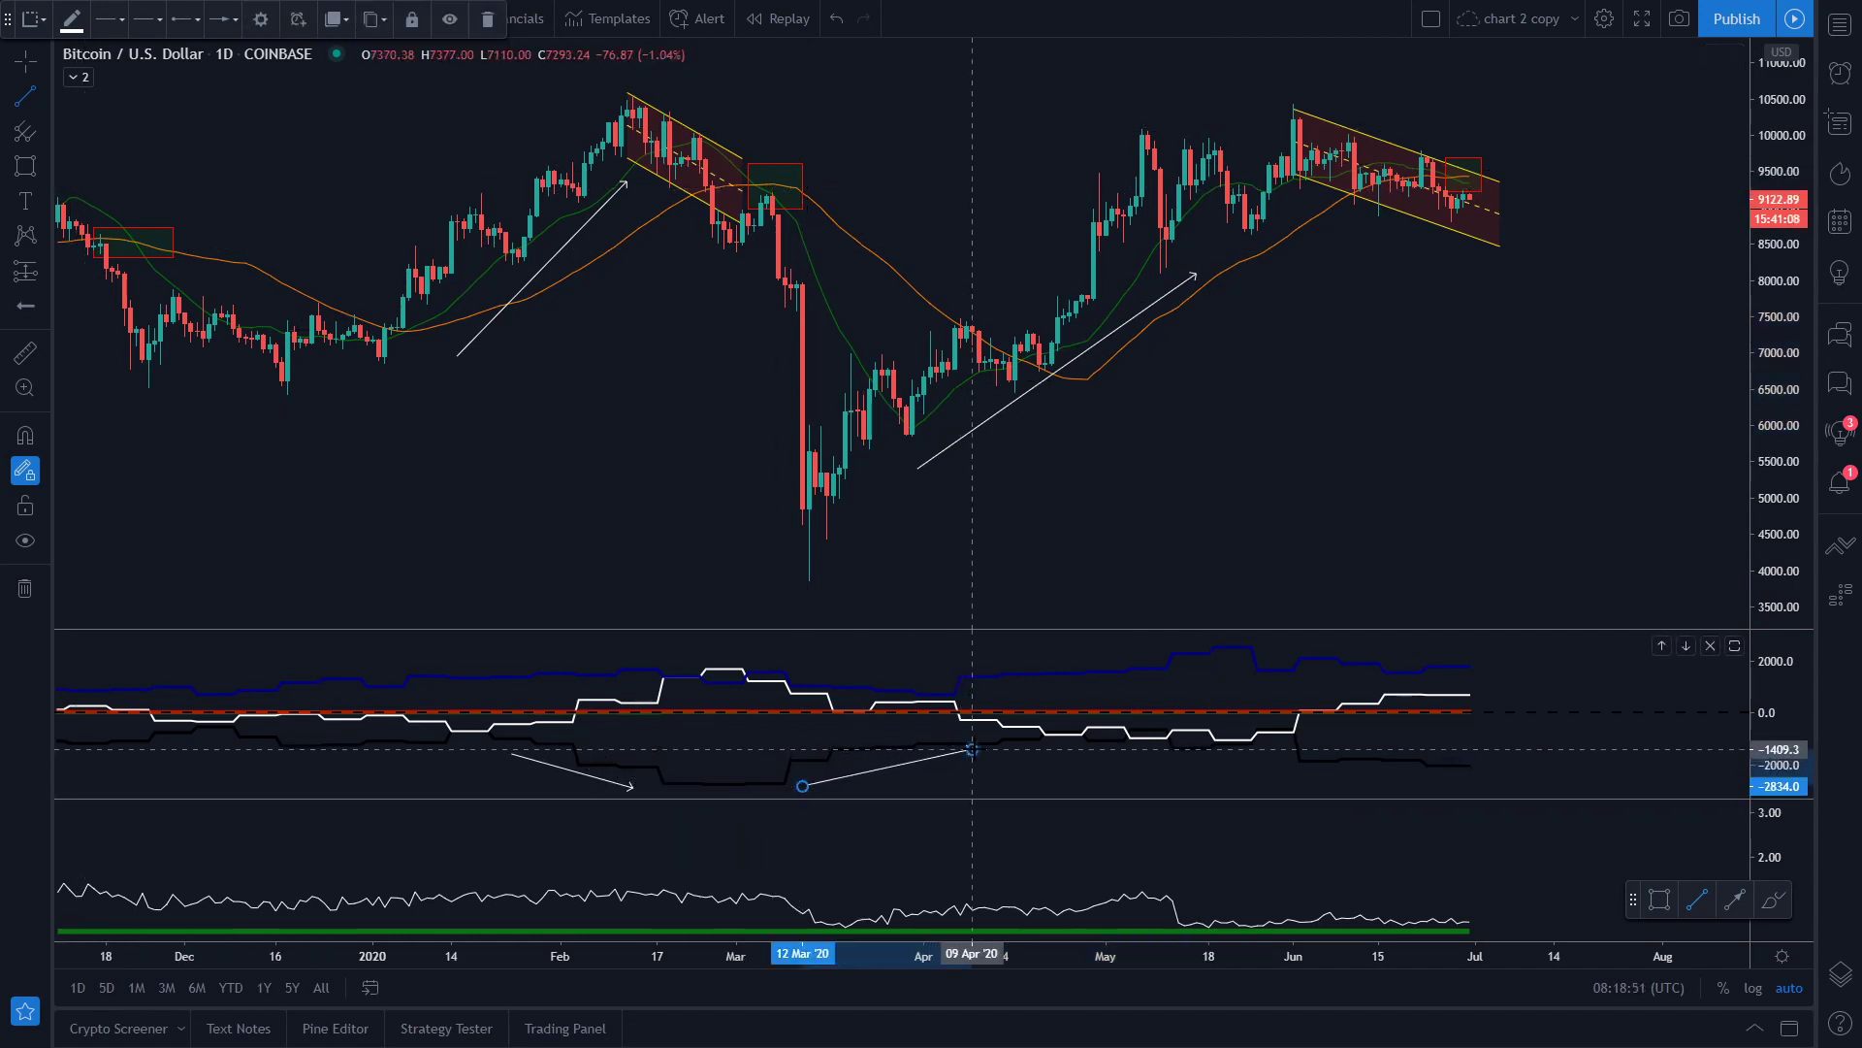
pyautogui.click(972, 750)
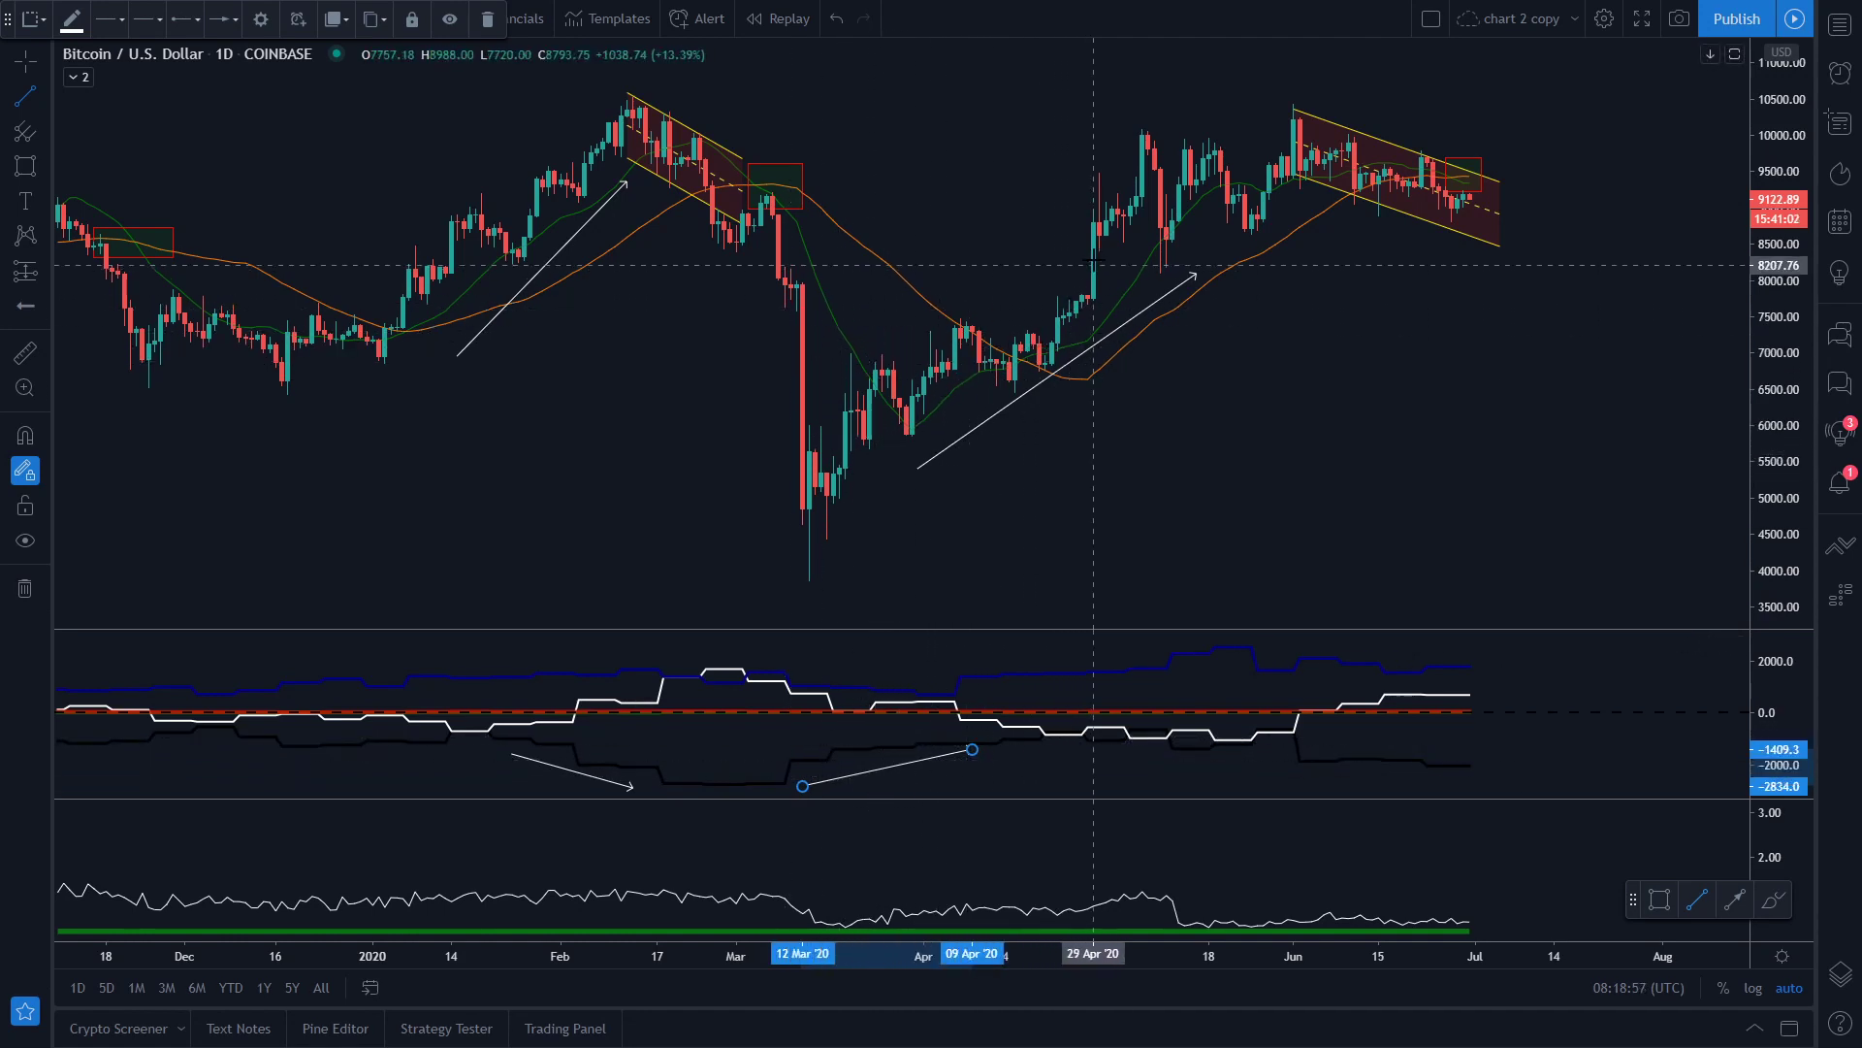
# - Draw a descending arrow by the institutional net line in the BTC COT pane, from 27 May to 23 Jun '20
pyautogui.click(1076, 747)
pyautogui.click(29, 100)
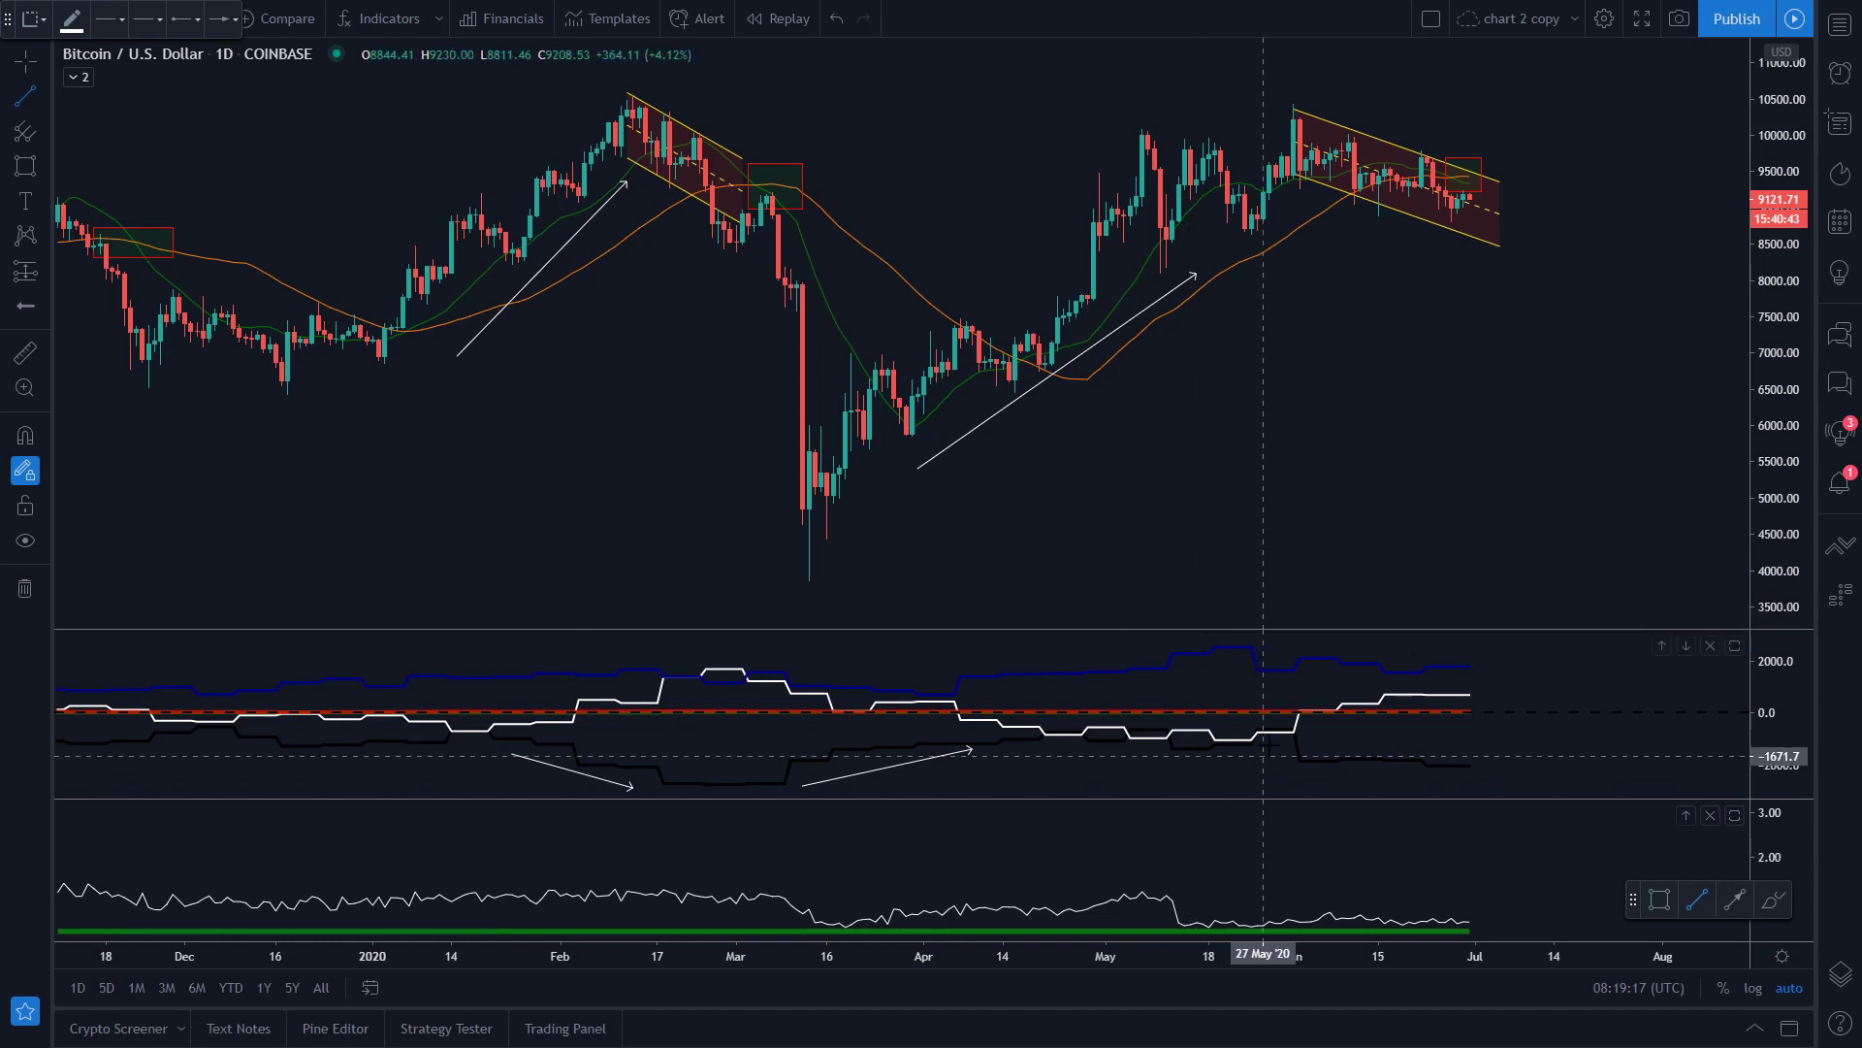
pyautogui.click(1263, 759)
pyautogui.click(1426, 776)
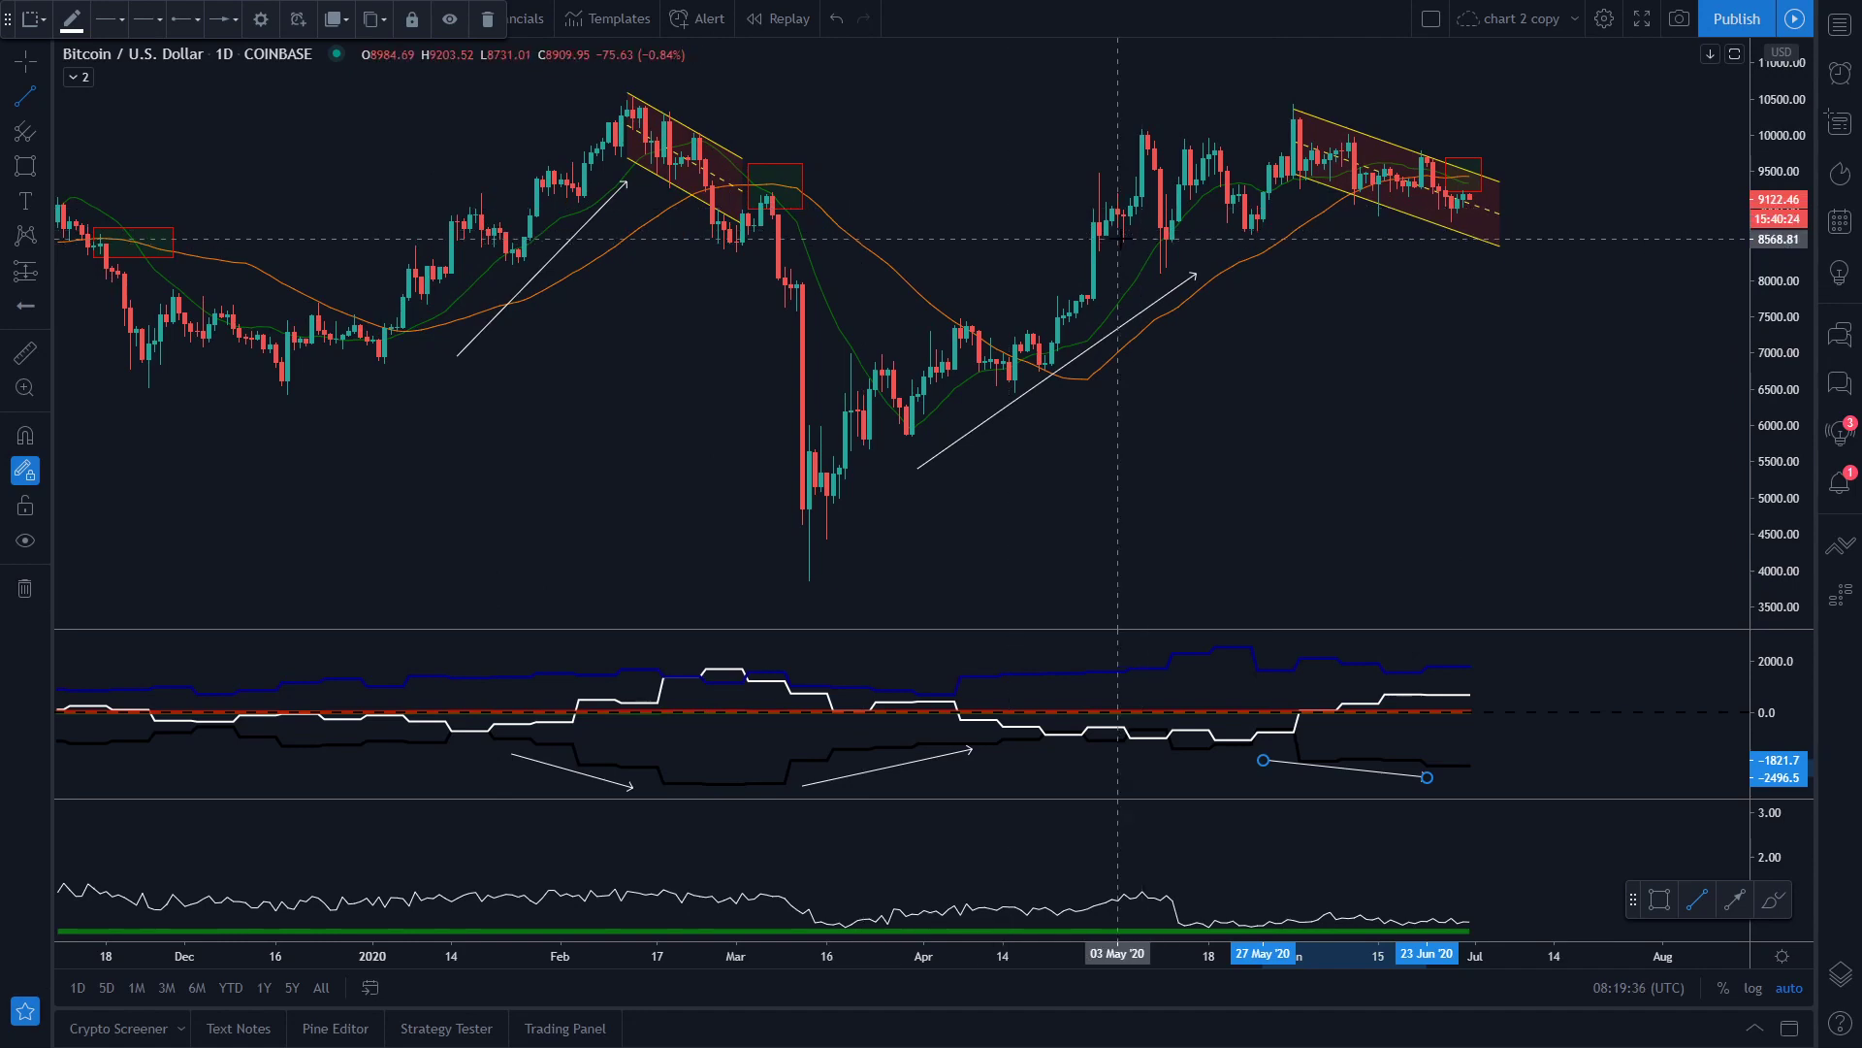
# - Expand the indicator legend and examine the BTC Puell Multiple against price from the 2017 peak through the 2018 low and 2020
pyautogui.scroll(-1, 1117, 238)
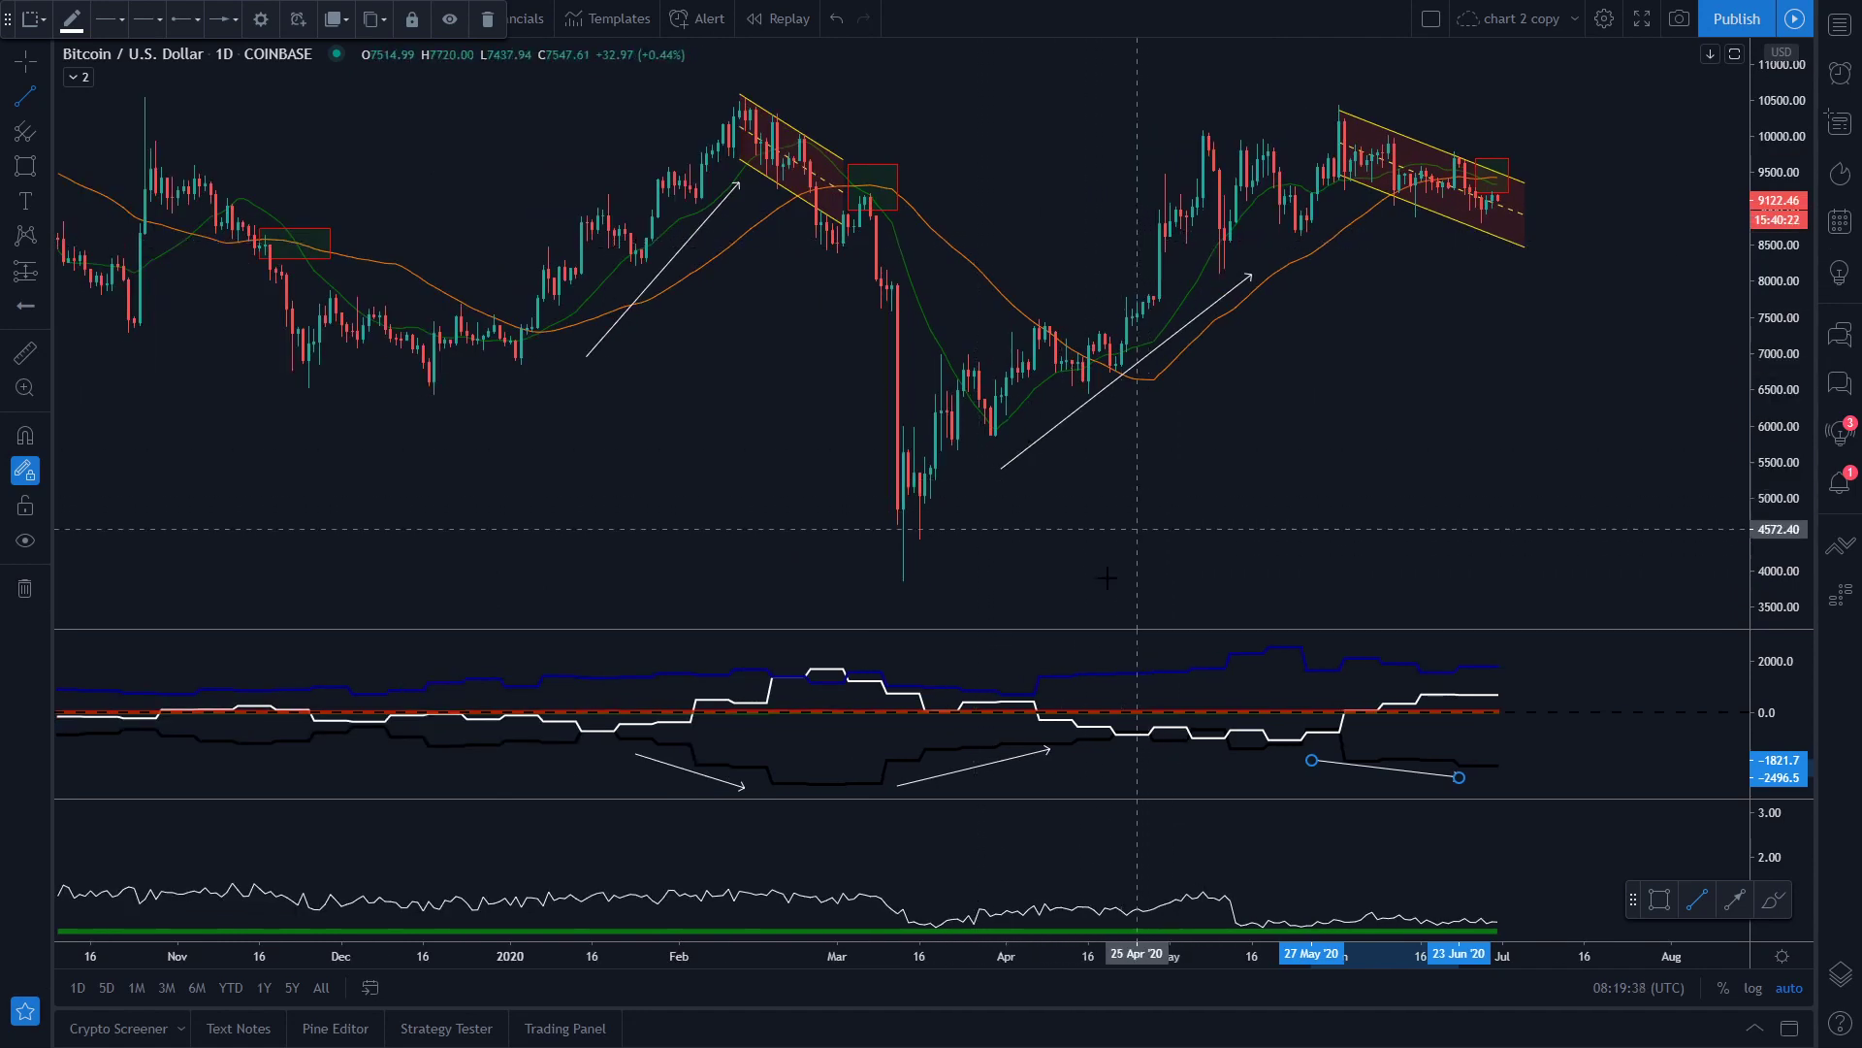
pyautogui.scroll(-4, 1106, 578)
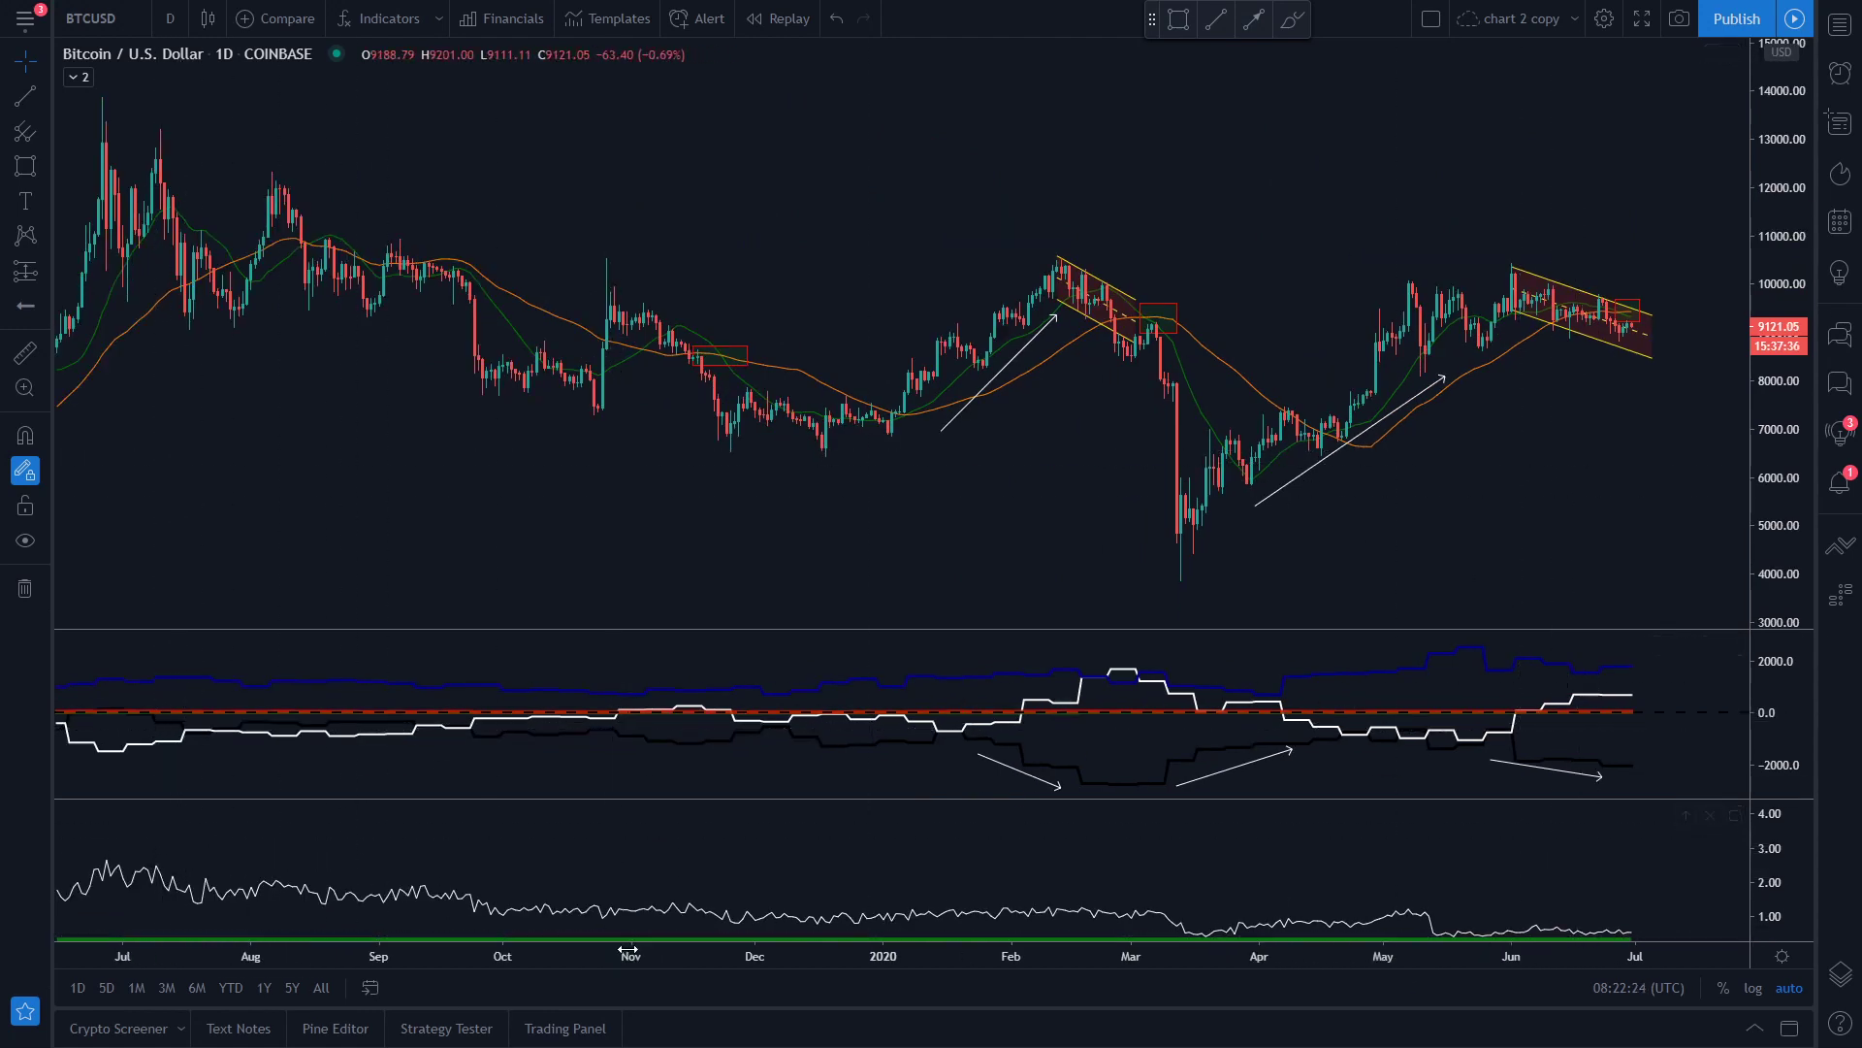
pyautogui.click(77, 76)
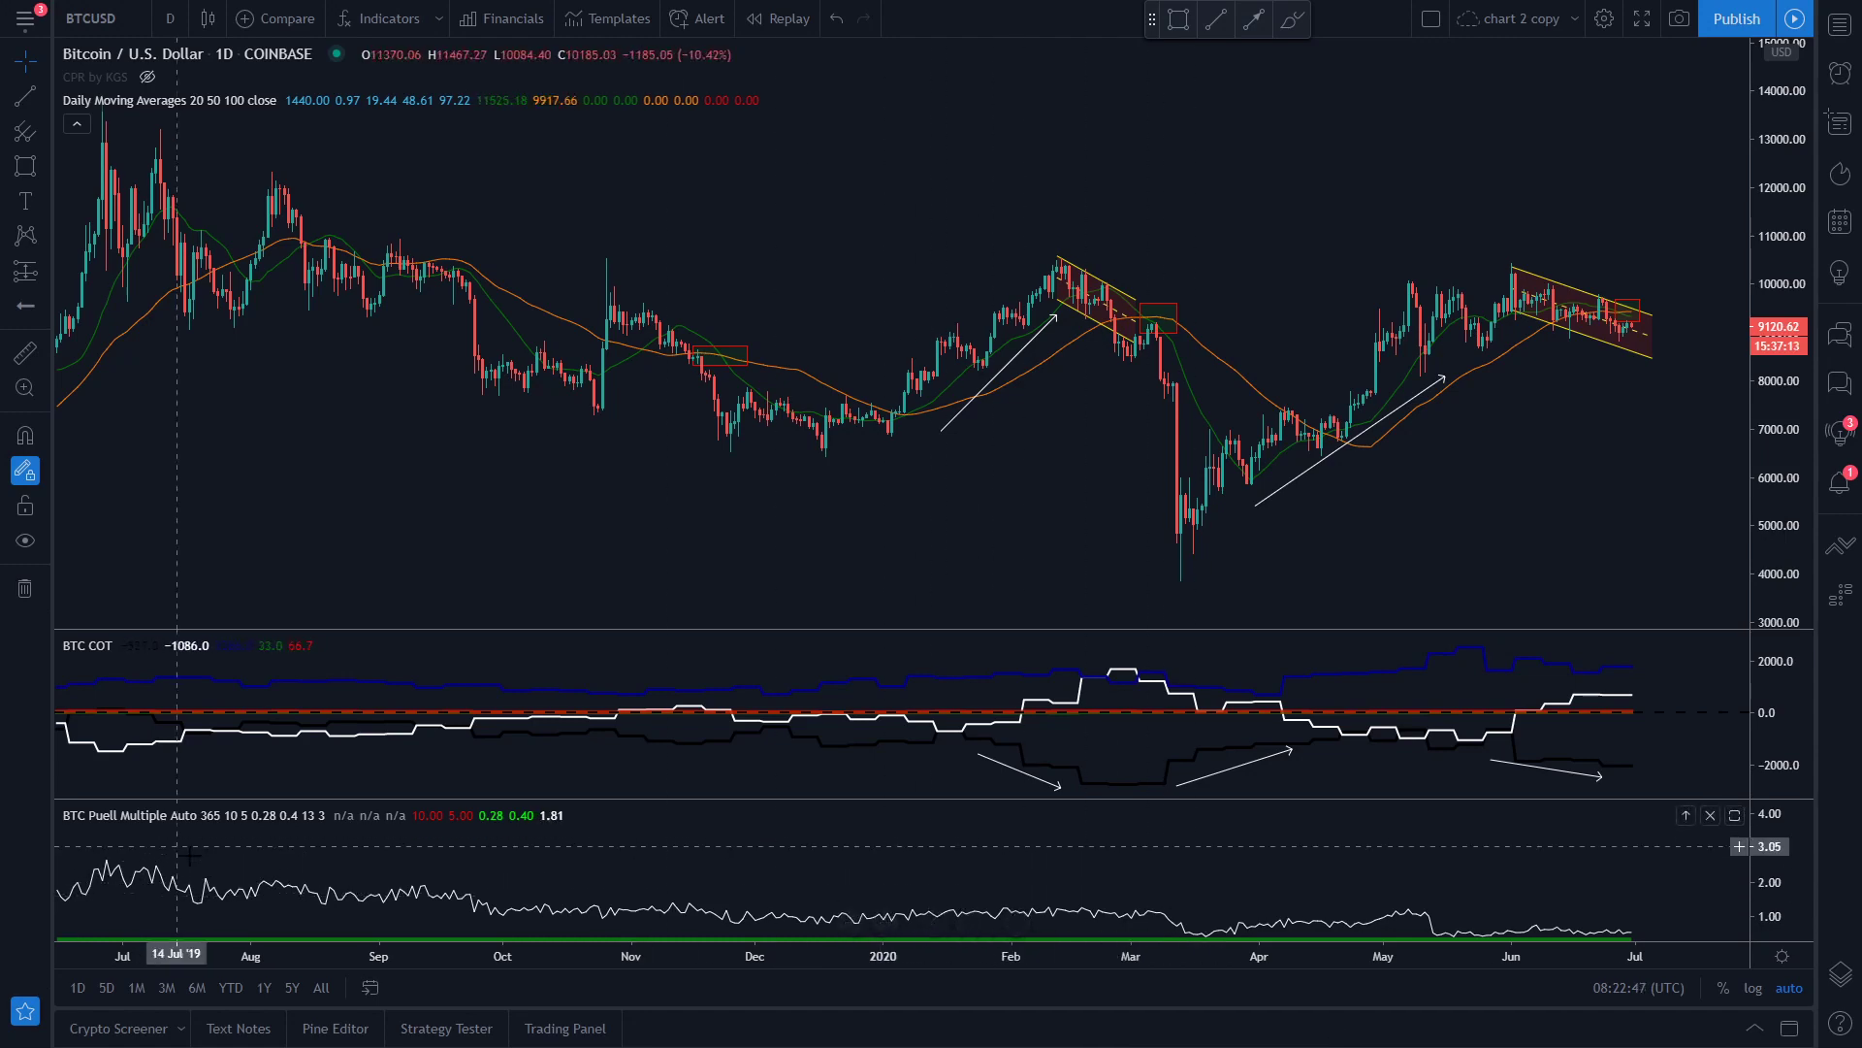
pyautogui.moveTo(509, 862); pyautogui.dragTo(1295, 851)
pyautogui.scroll(-10, 1295, 850)
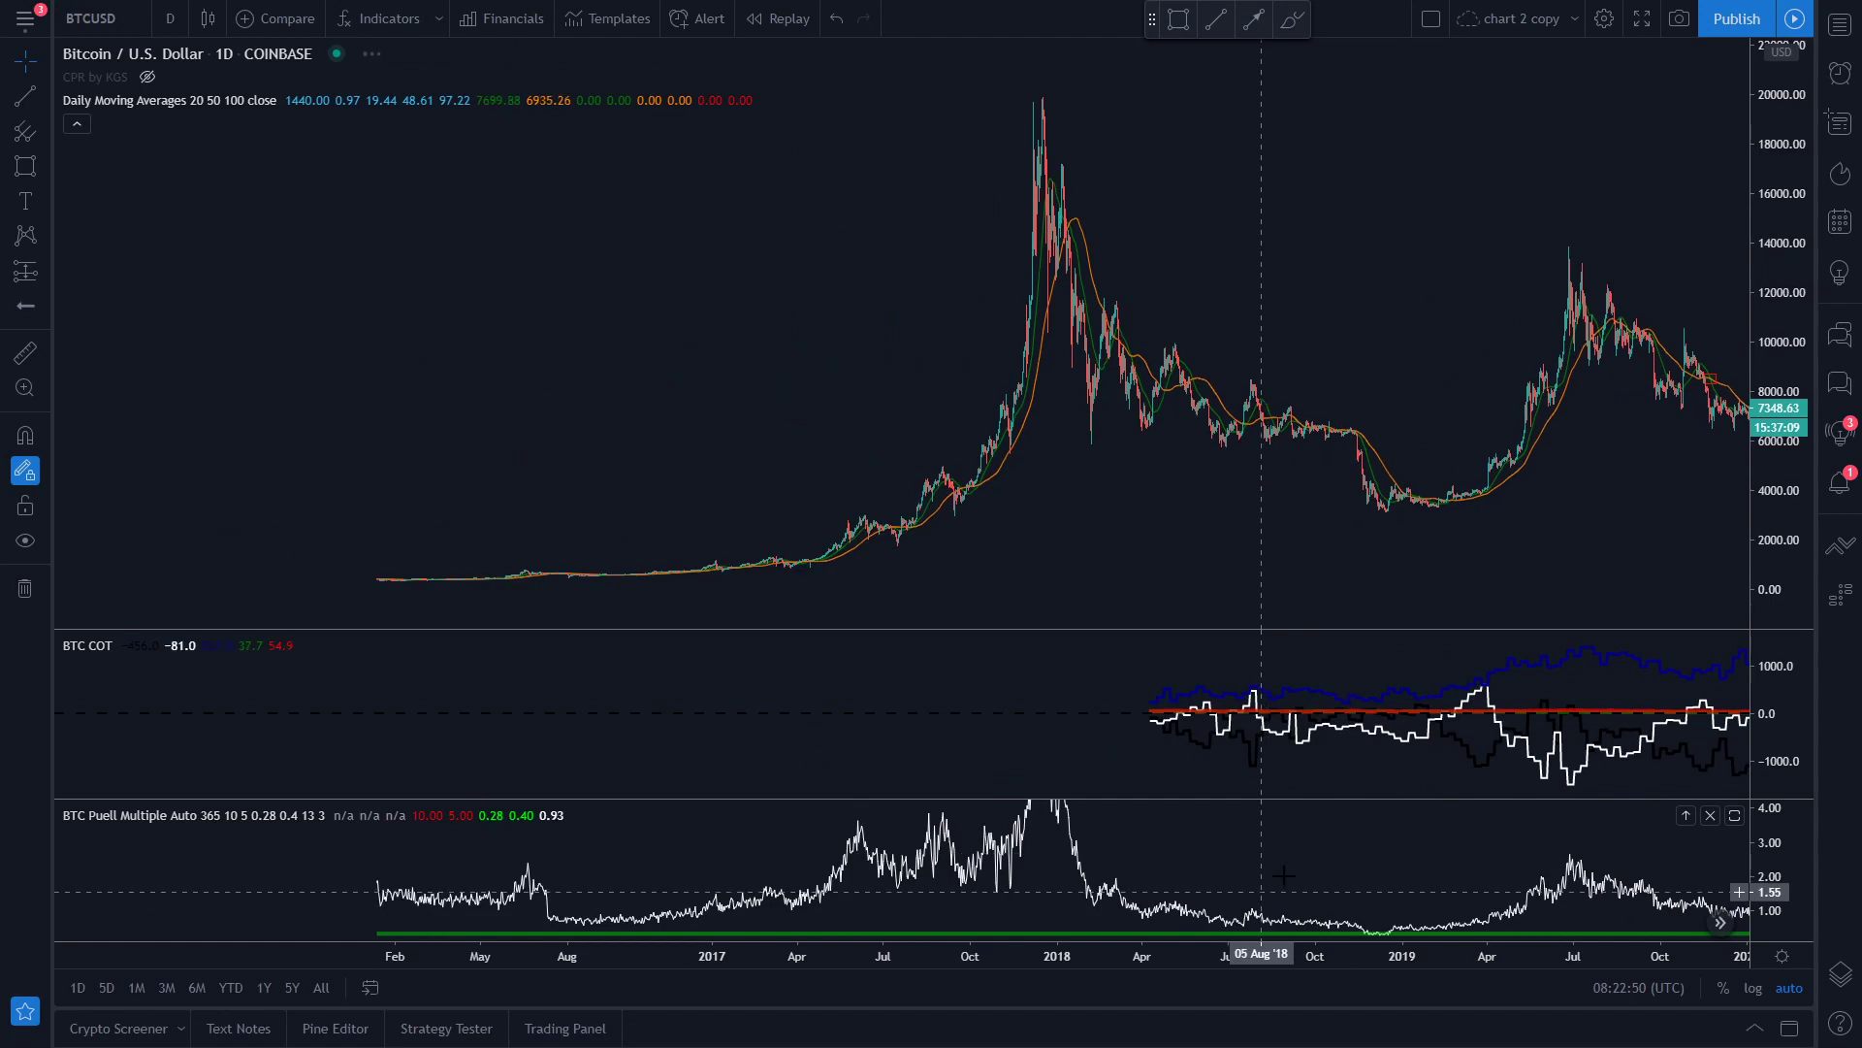
pyautogui.moveTo(1269, 875); pyautogui.dragTo(1254, 875)
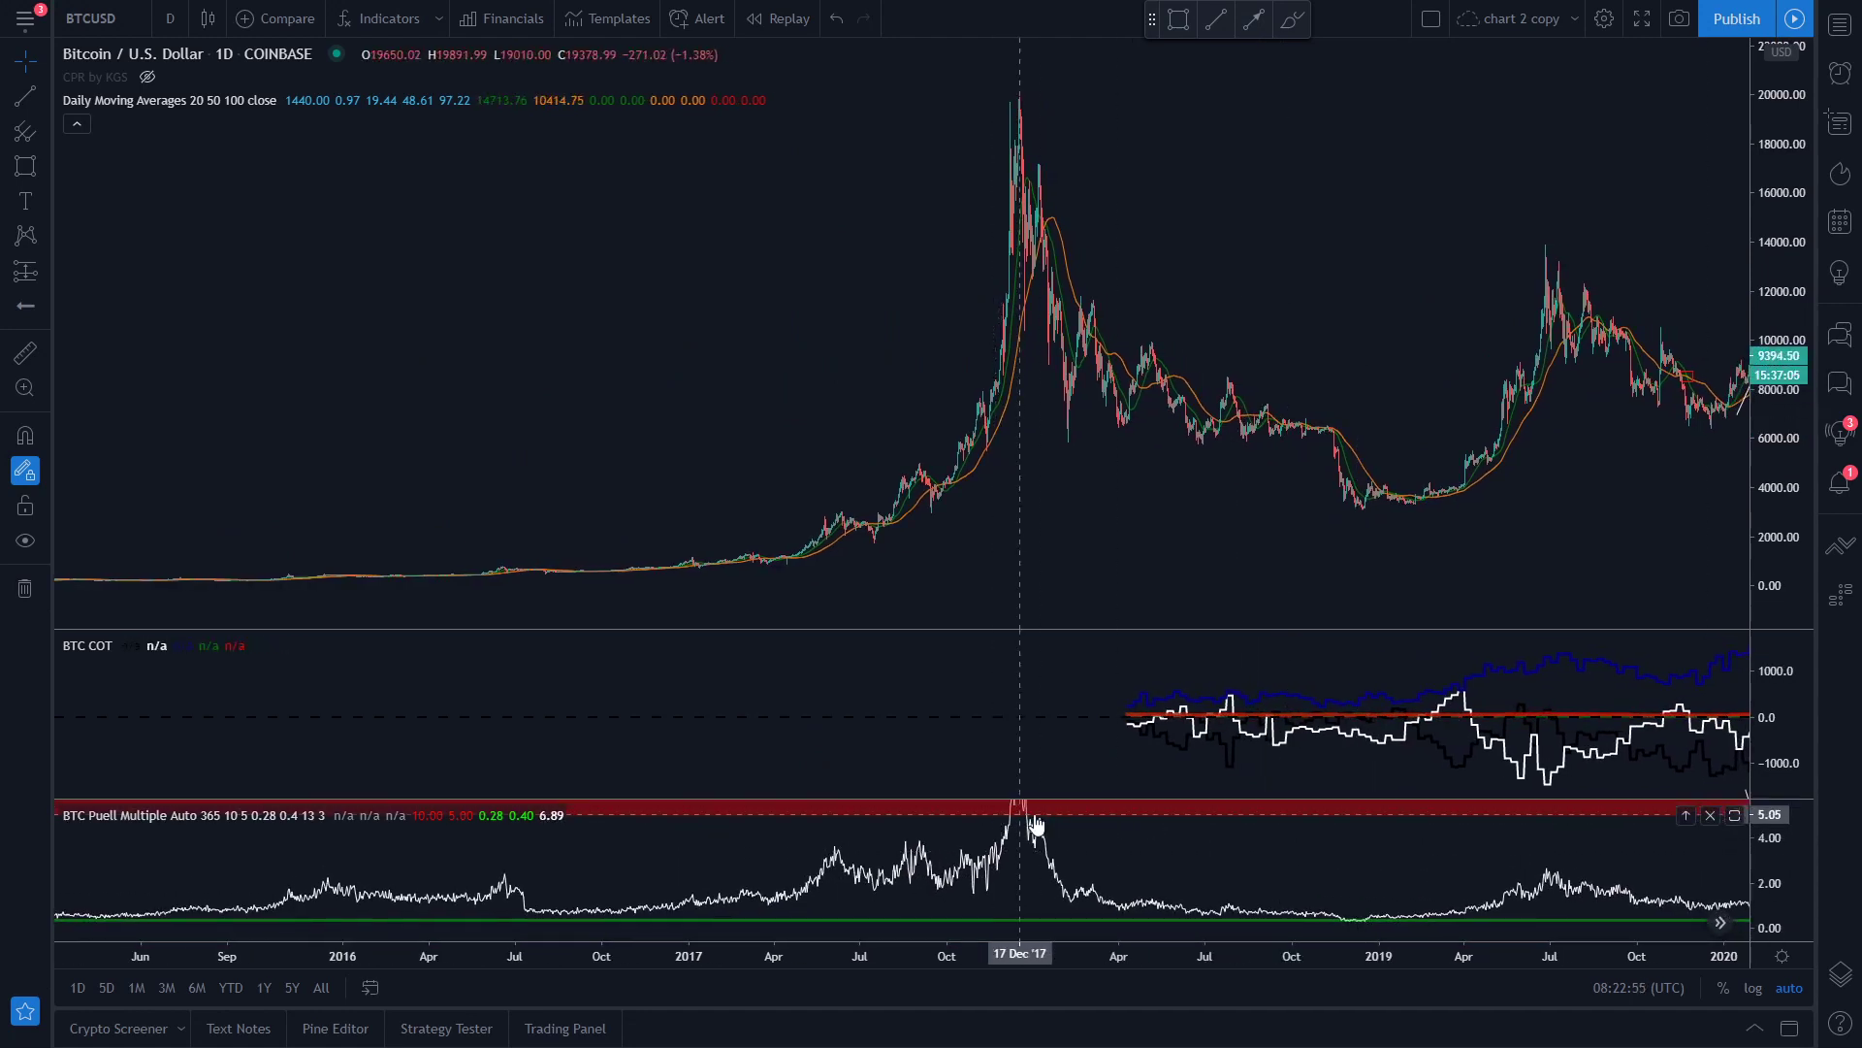
pyautogui.moveTo(1771, 844); pyautogui.dragTo(1771, 858)
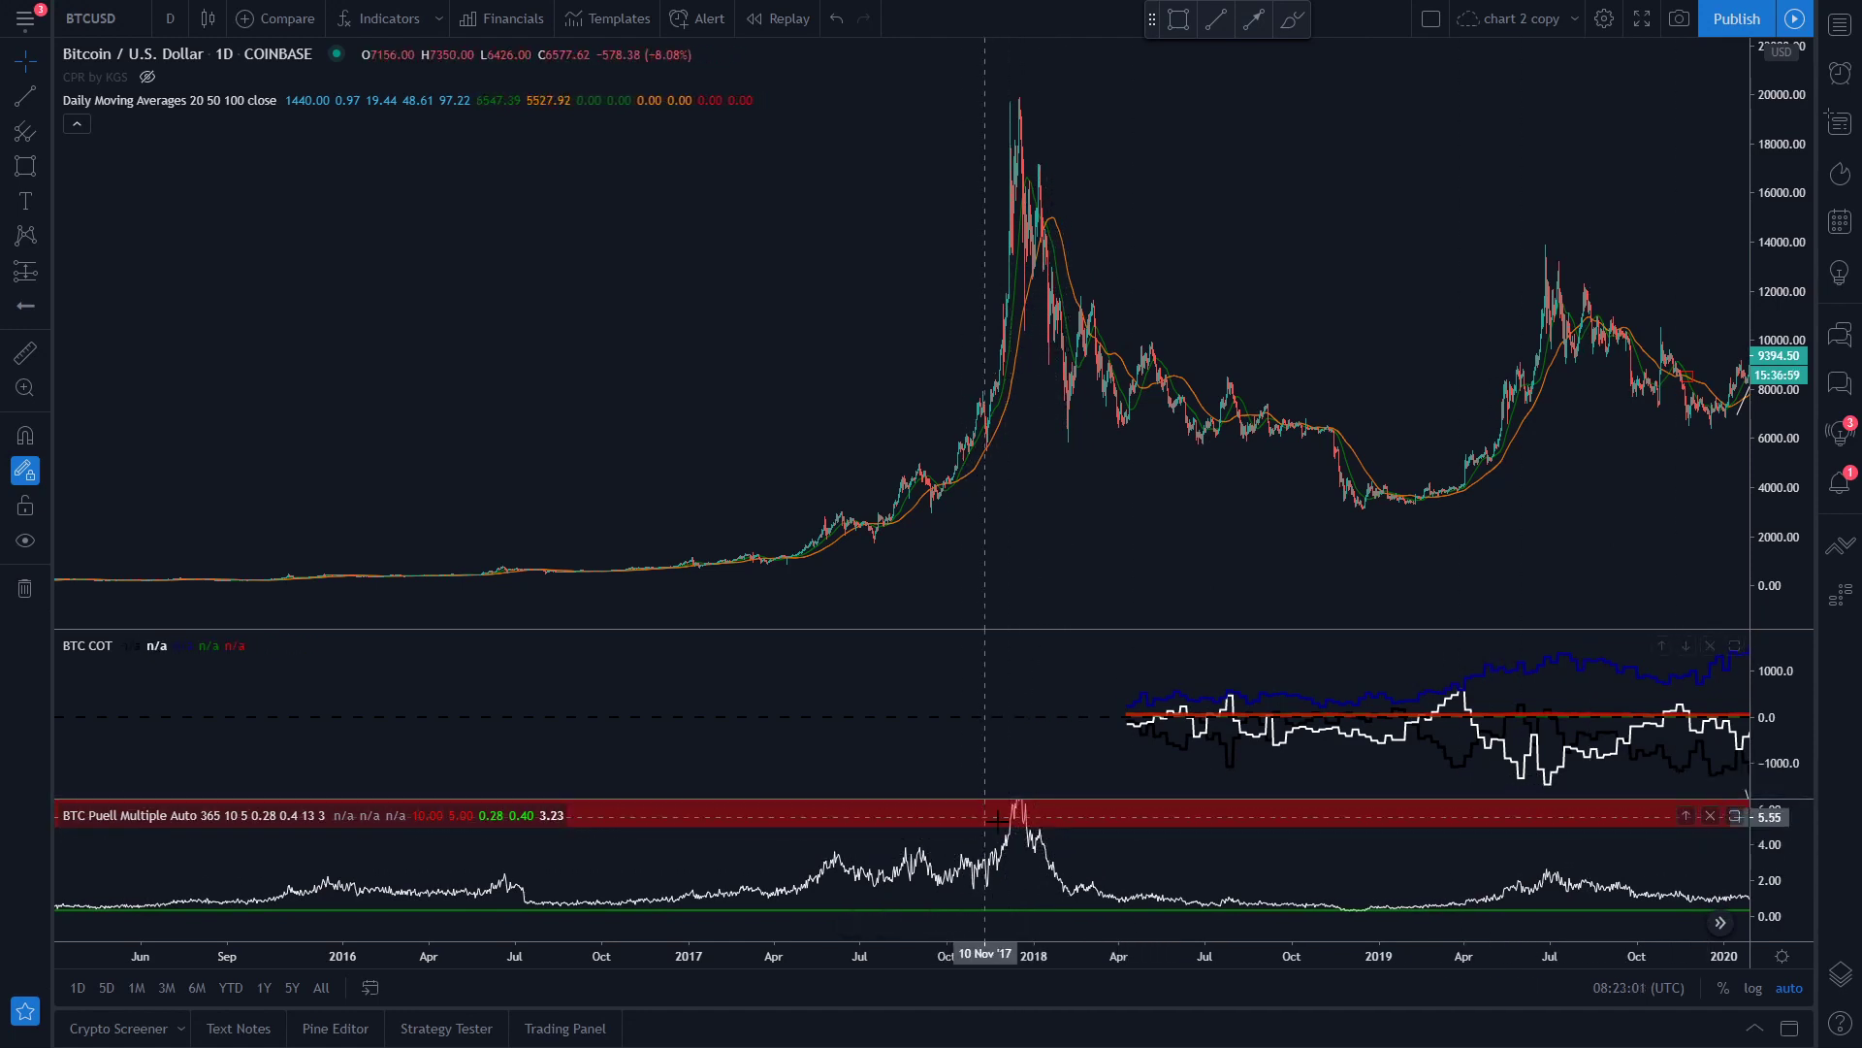
pyautogui.scroll(8, 1425, 863)
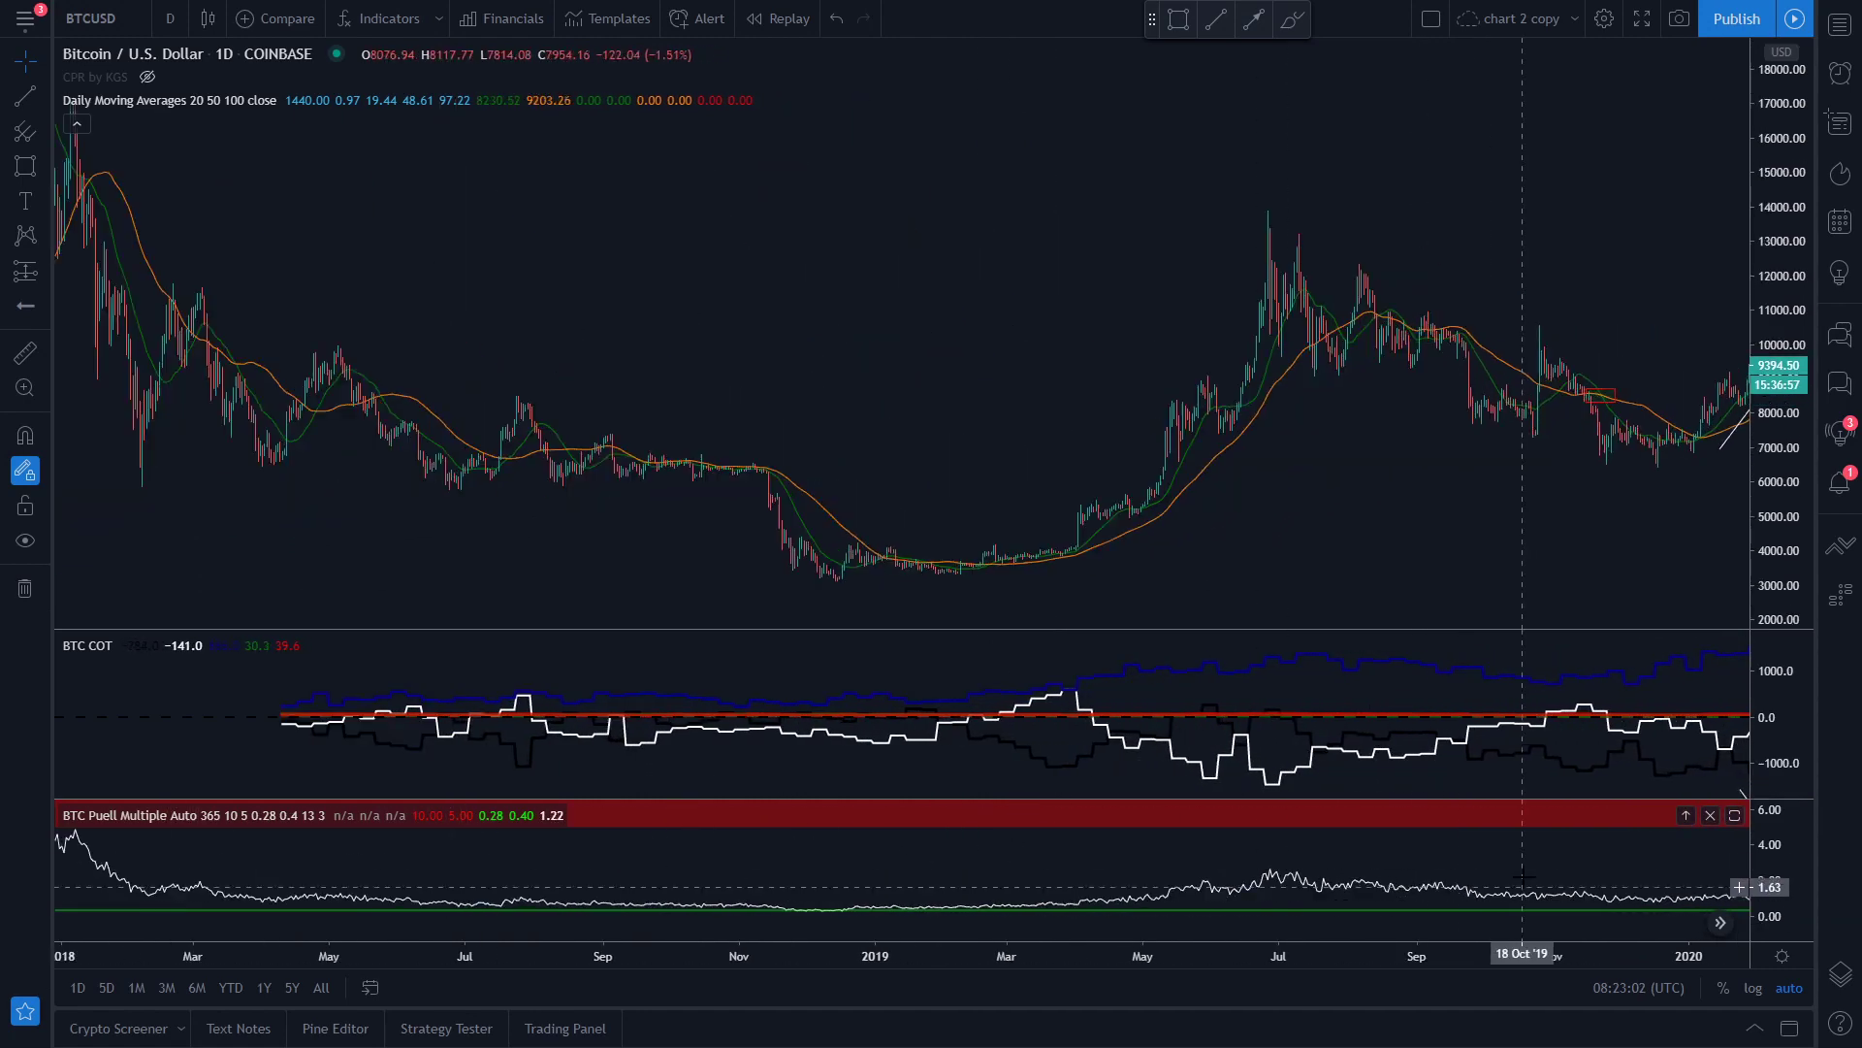
pyautogui.moveTo(1067, 819); pyautogui.dragTo(849, 819)
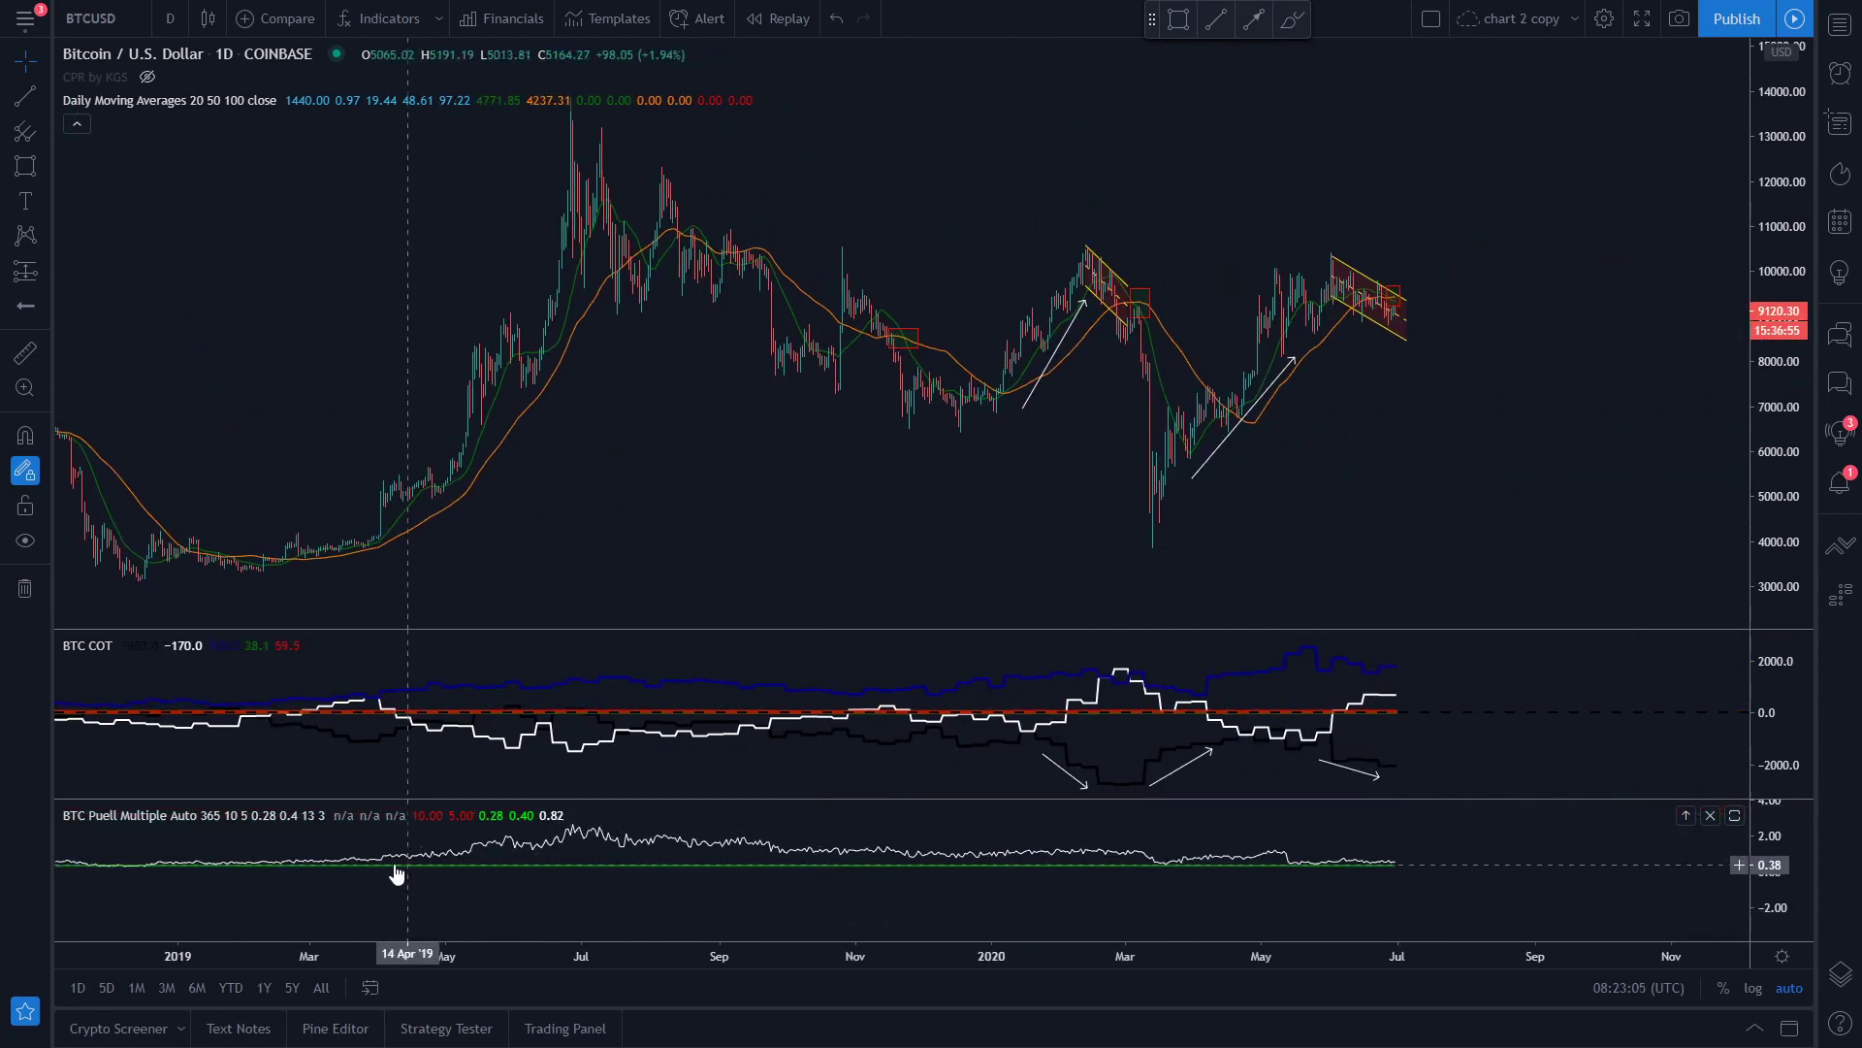
pyautogui.moveTo(363, 885); pyautogui.dragTo(1218, 899)
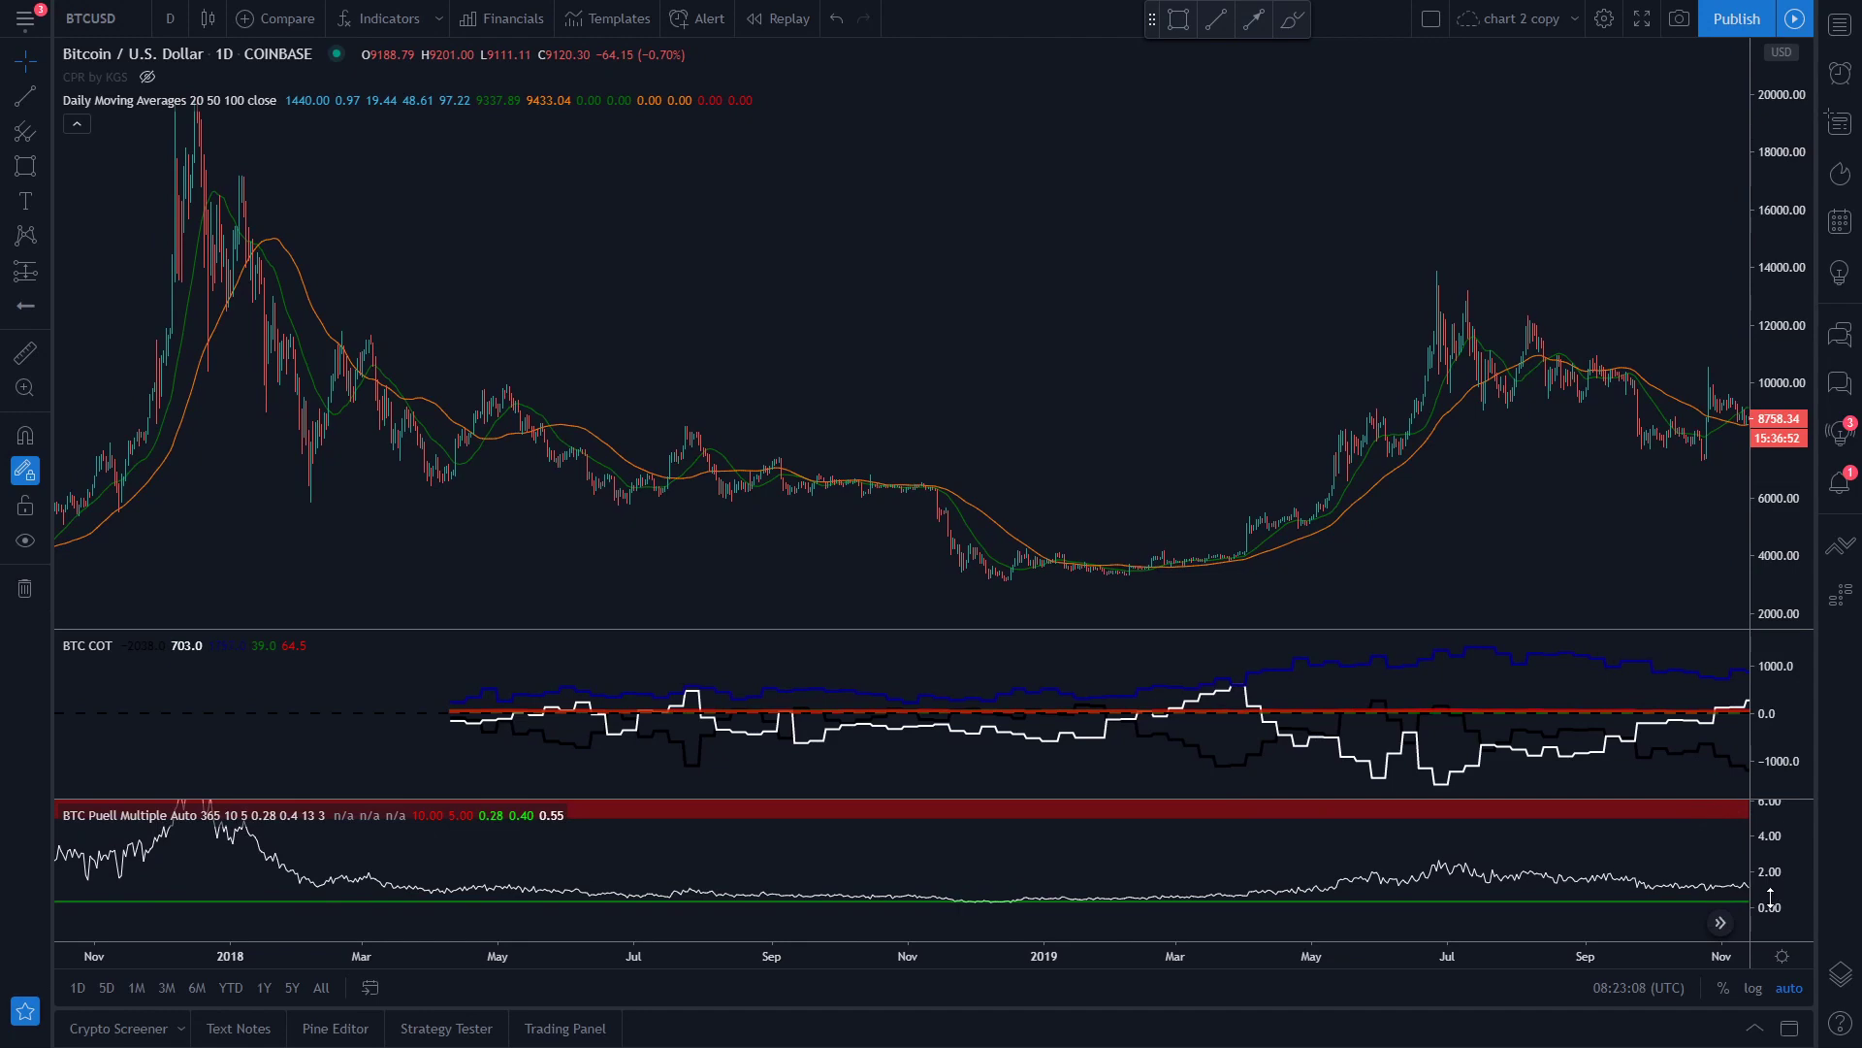
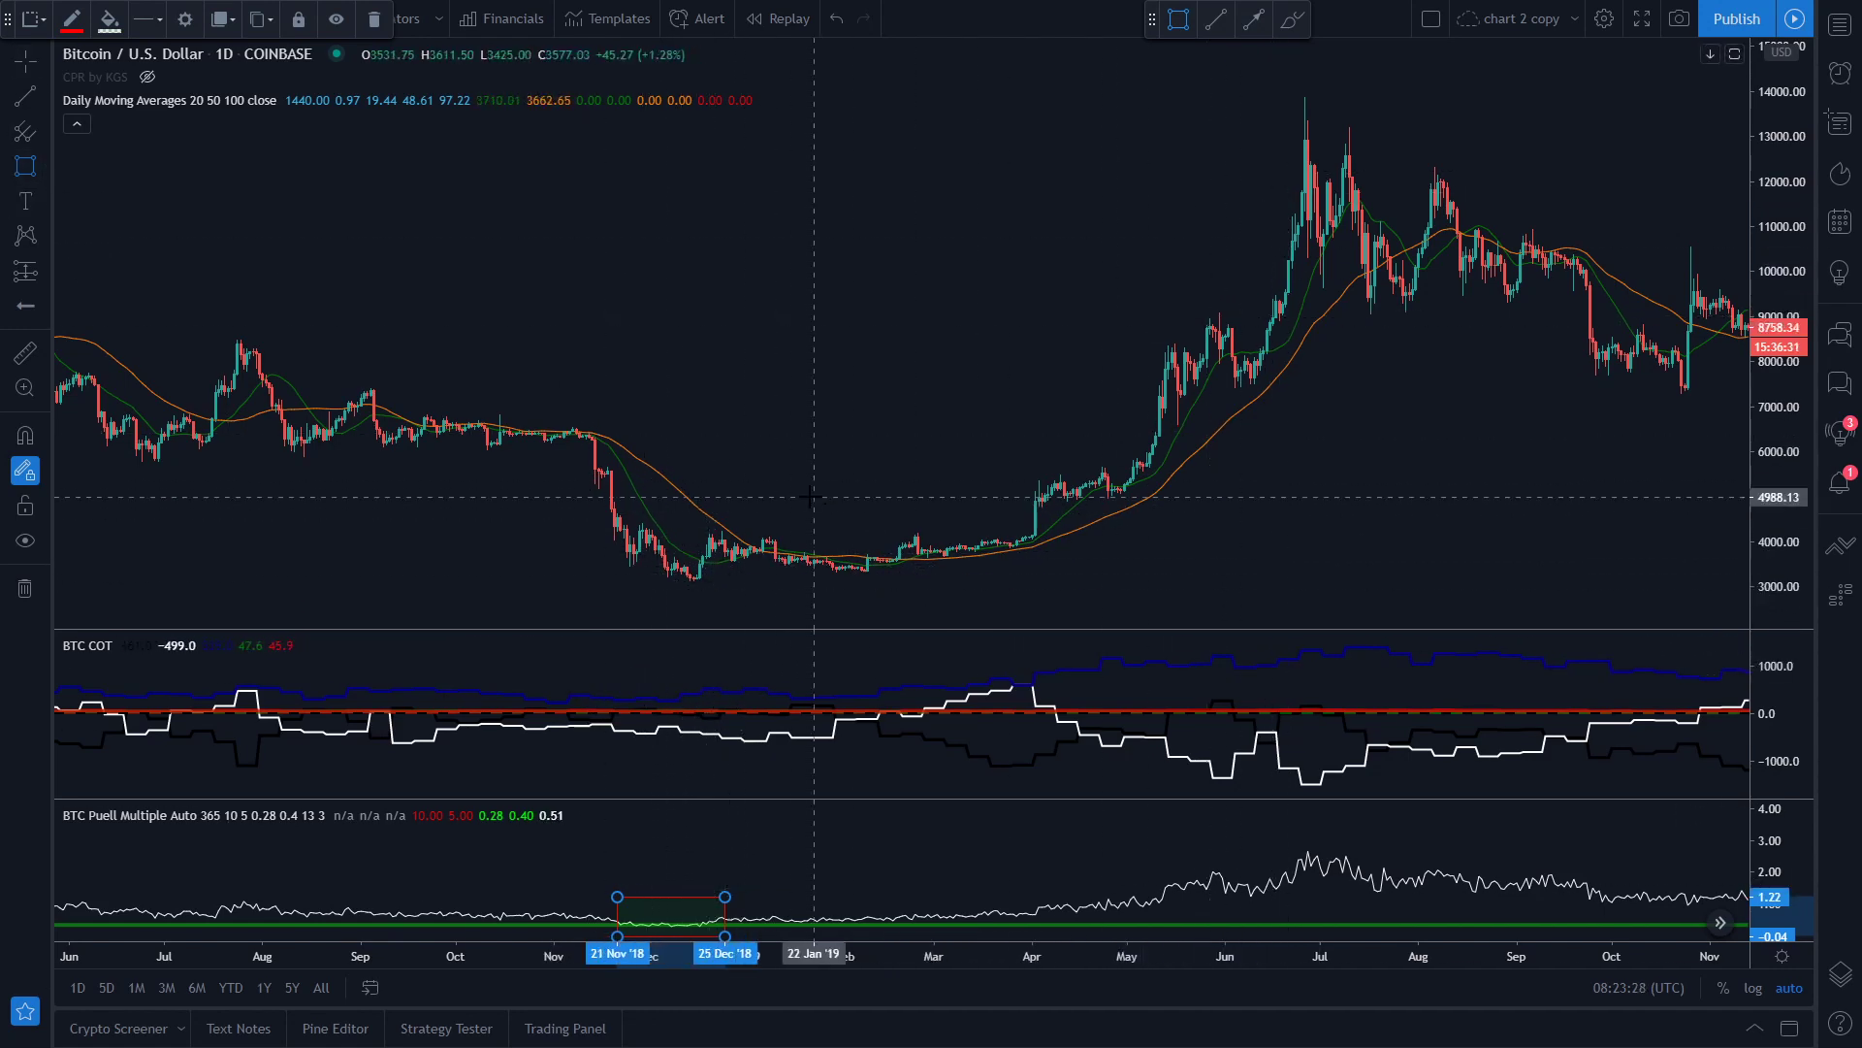
# - Draw a rising arrow along the price recovery from about 2,747 on 21 Dec '18 to about 12,444 on 14 Jun '19
pyautogui.click(25, 96)
pyautogui.click(712, 598)
pyautogui.click(1267, 161)
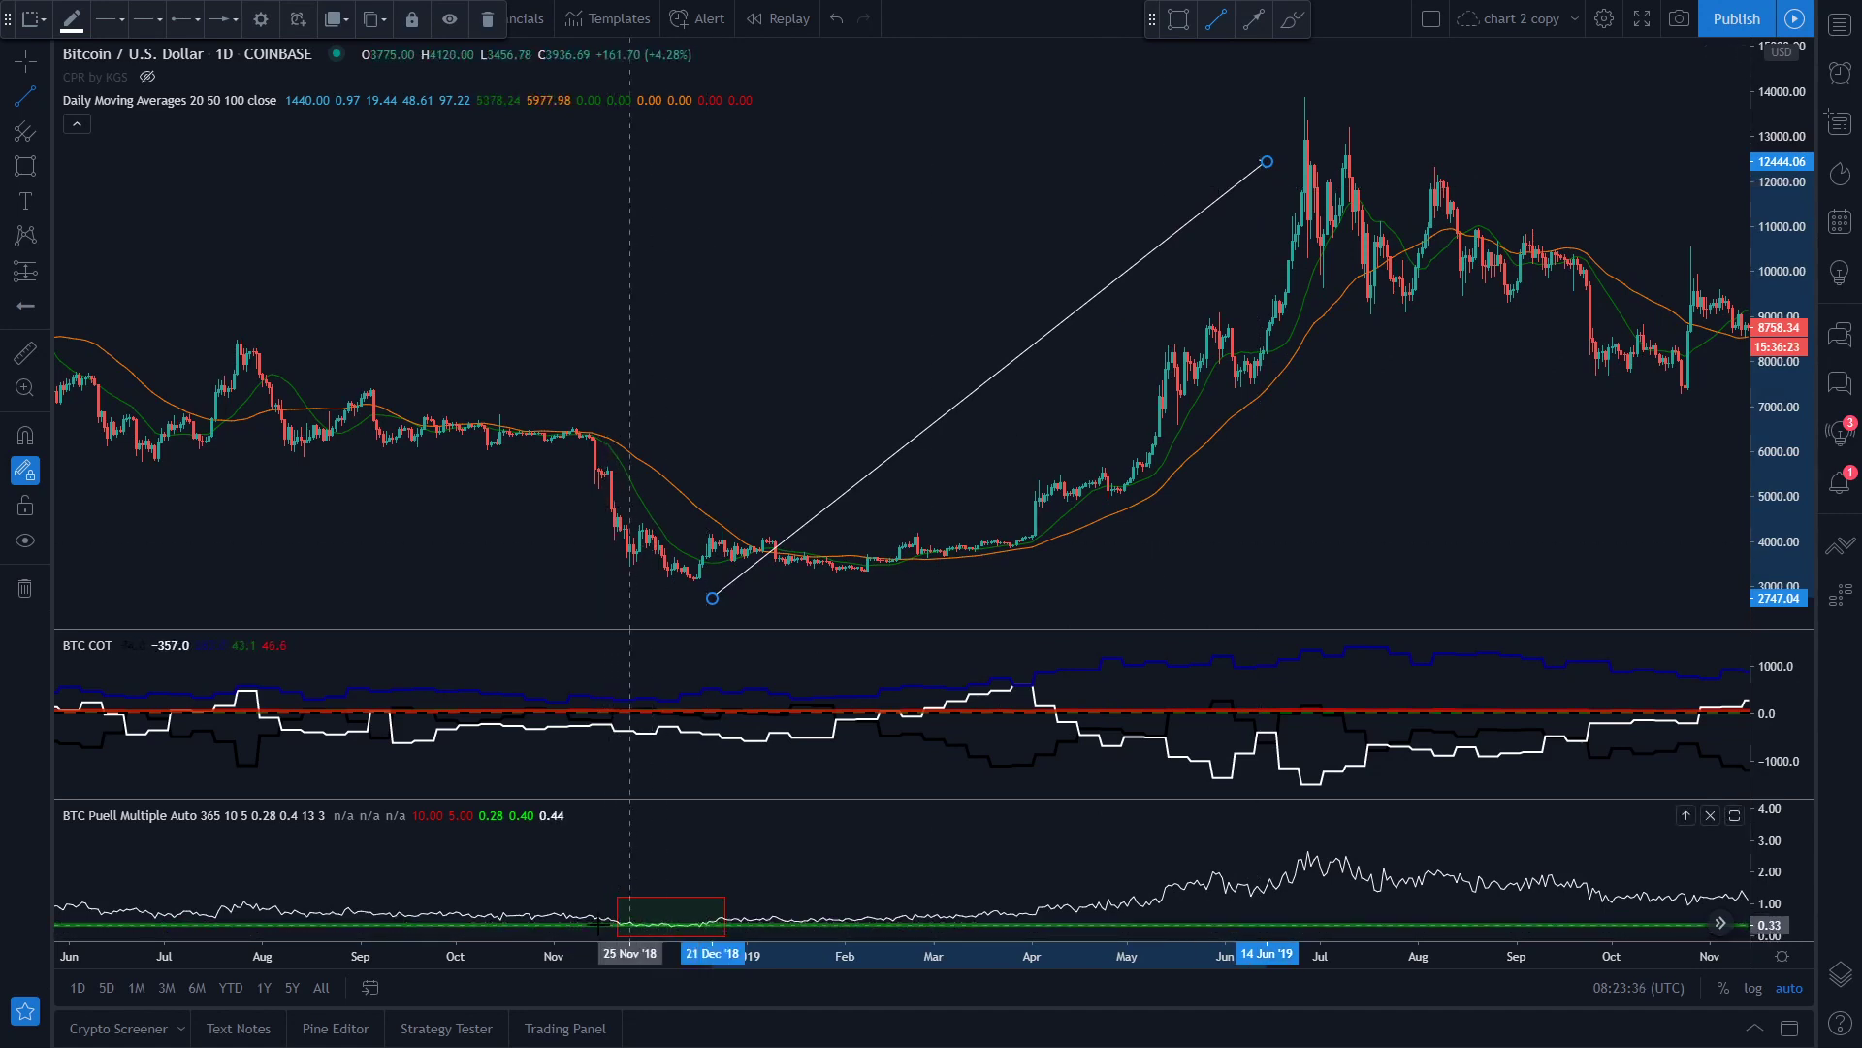
pyautogui.click(39, 99)
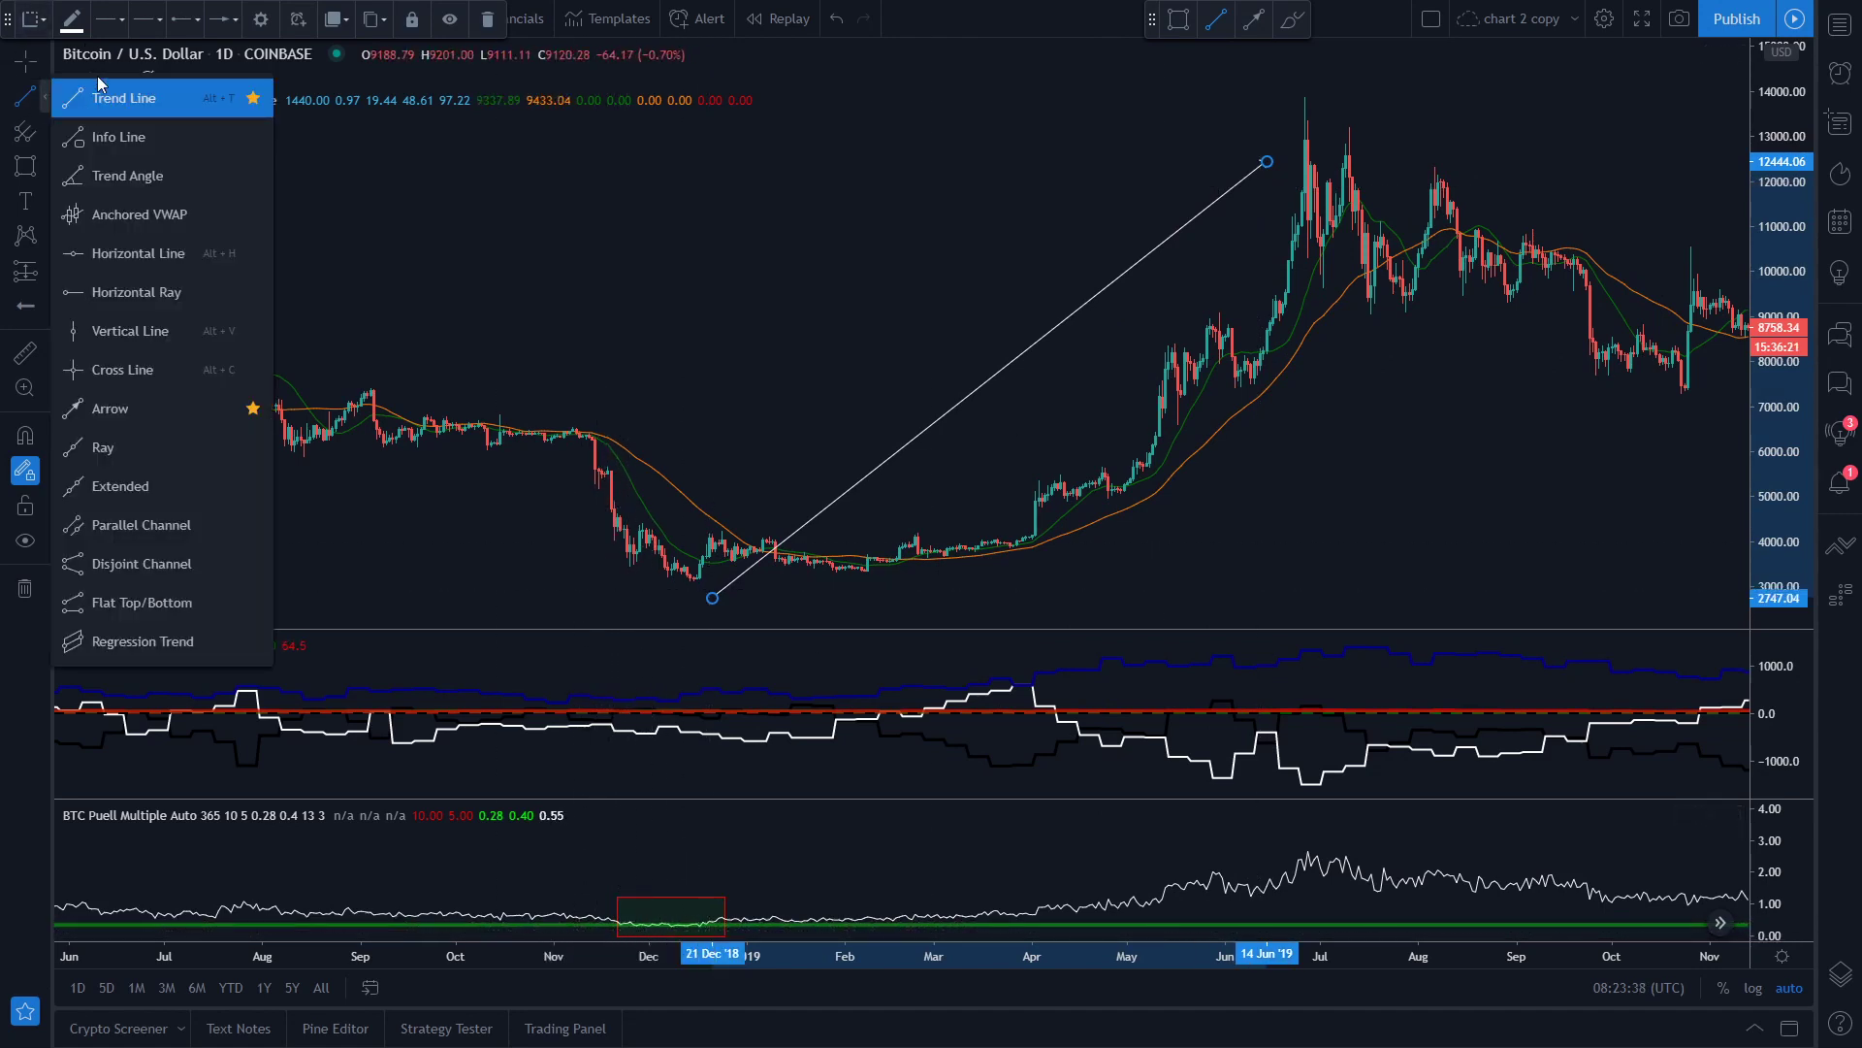
# - Compare the BTC Puell Multiple and BTC COT lines with price action from the 2019 rise through June 2020
pyautogui.moveTo(1421, 489); pyautogui.dragTo(753, 433)
pyautogui.scroll(-3, 1088, 524)
pyautogui.moveTo(1088, 524); pyautogui.dragTo(834, 524)
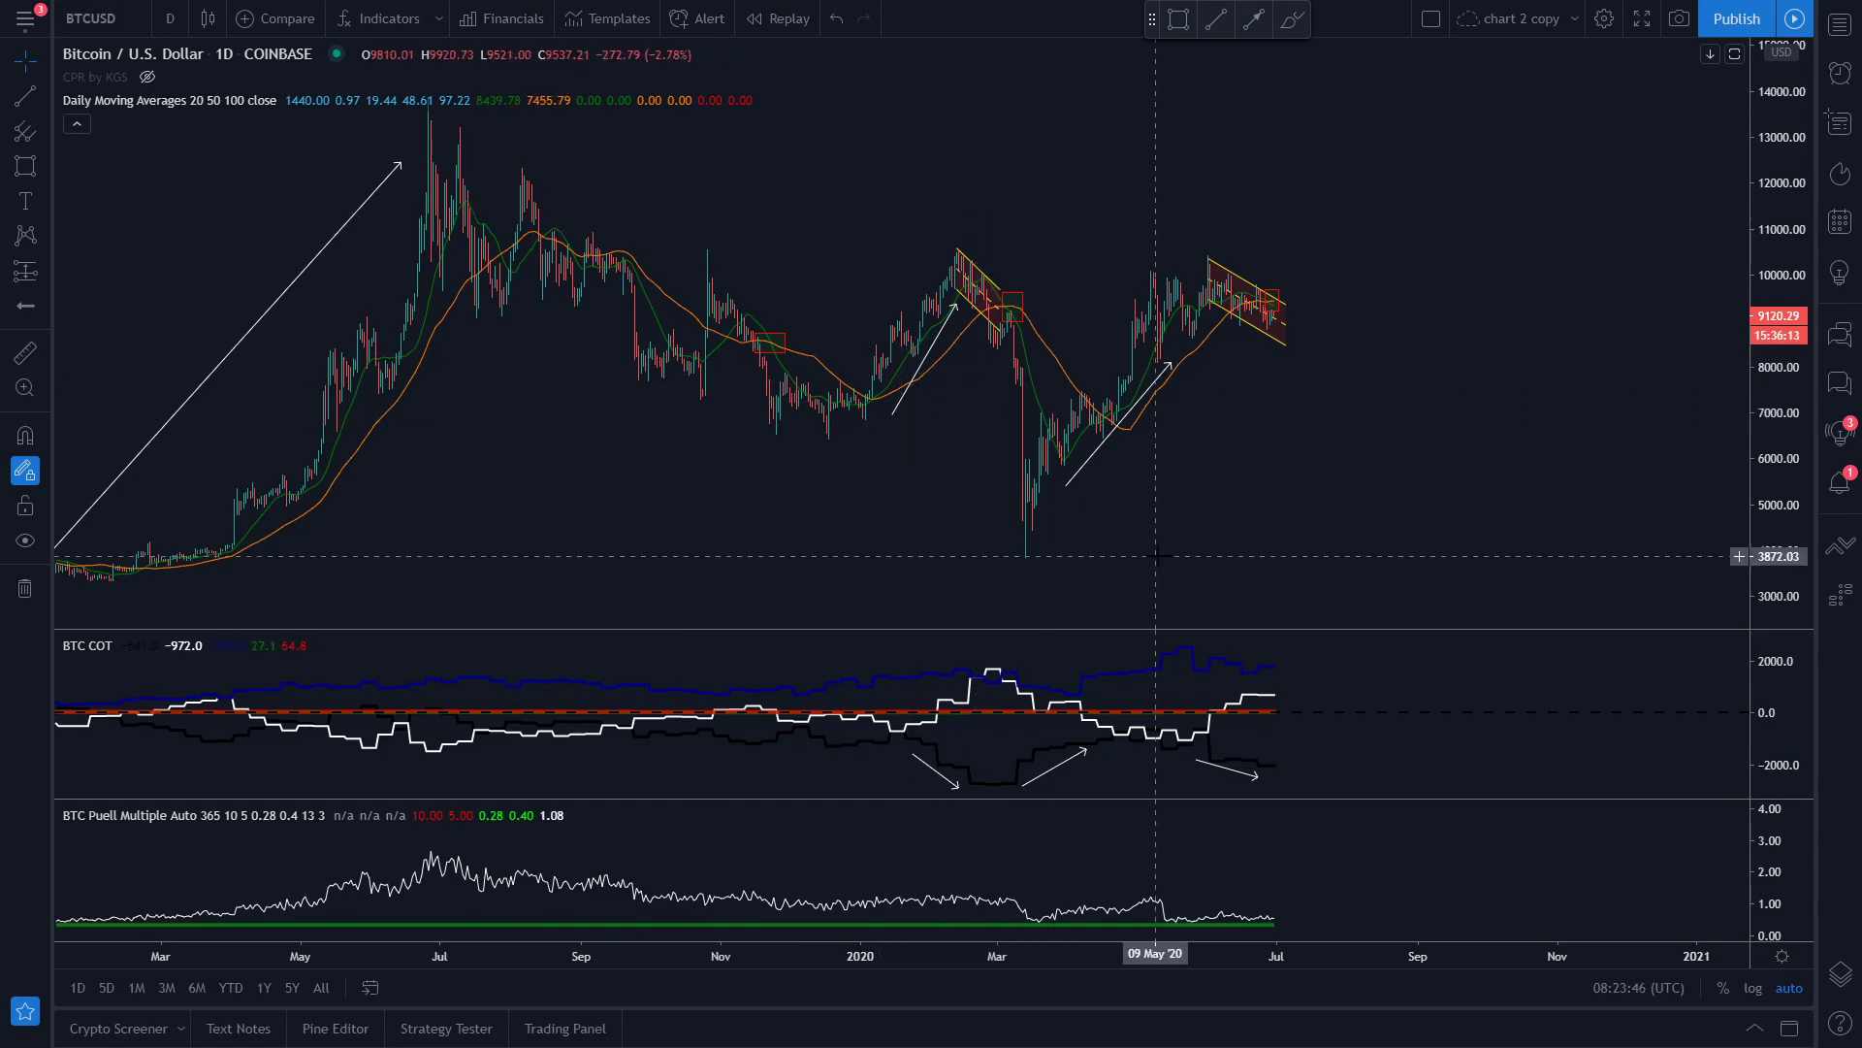
pyautogui.moveTo(1155, 555); pyautogui.dragTo(1442, 532)
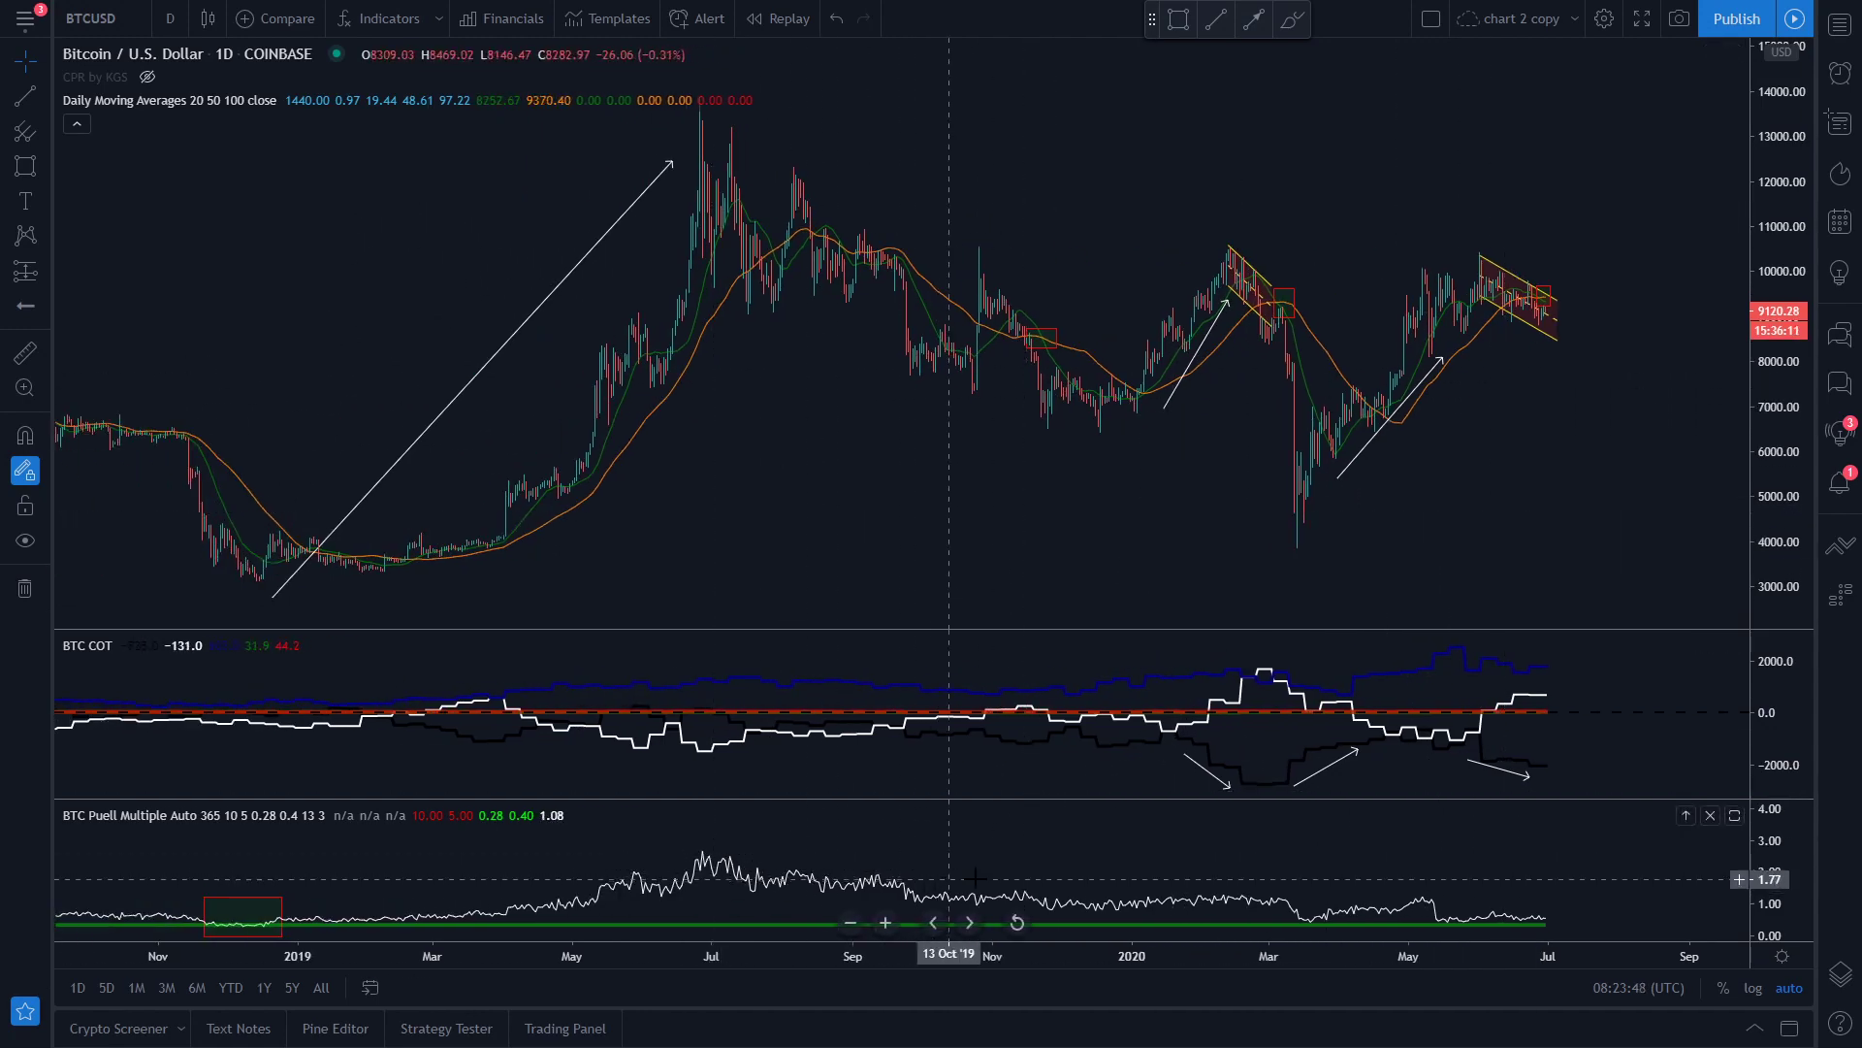
pyautogui.scroll(5, 1377, 912)
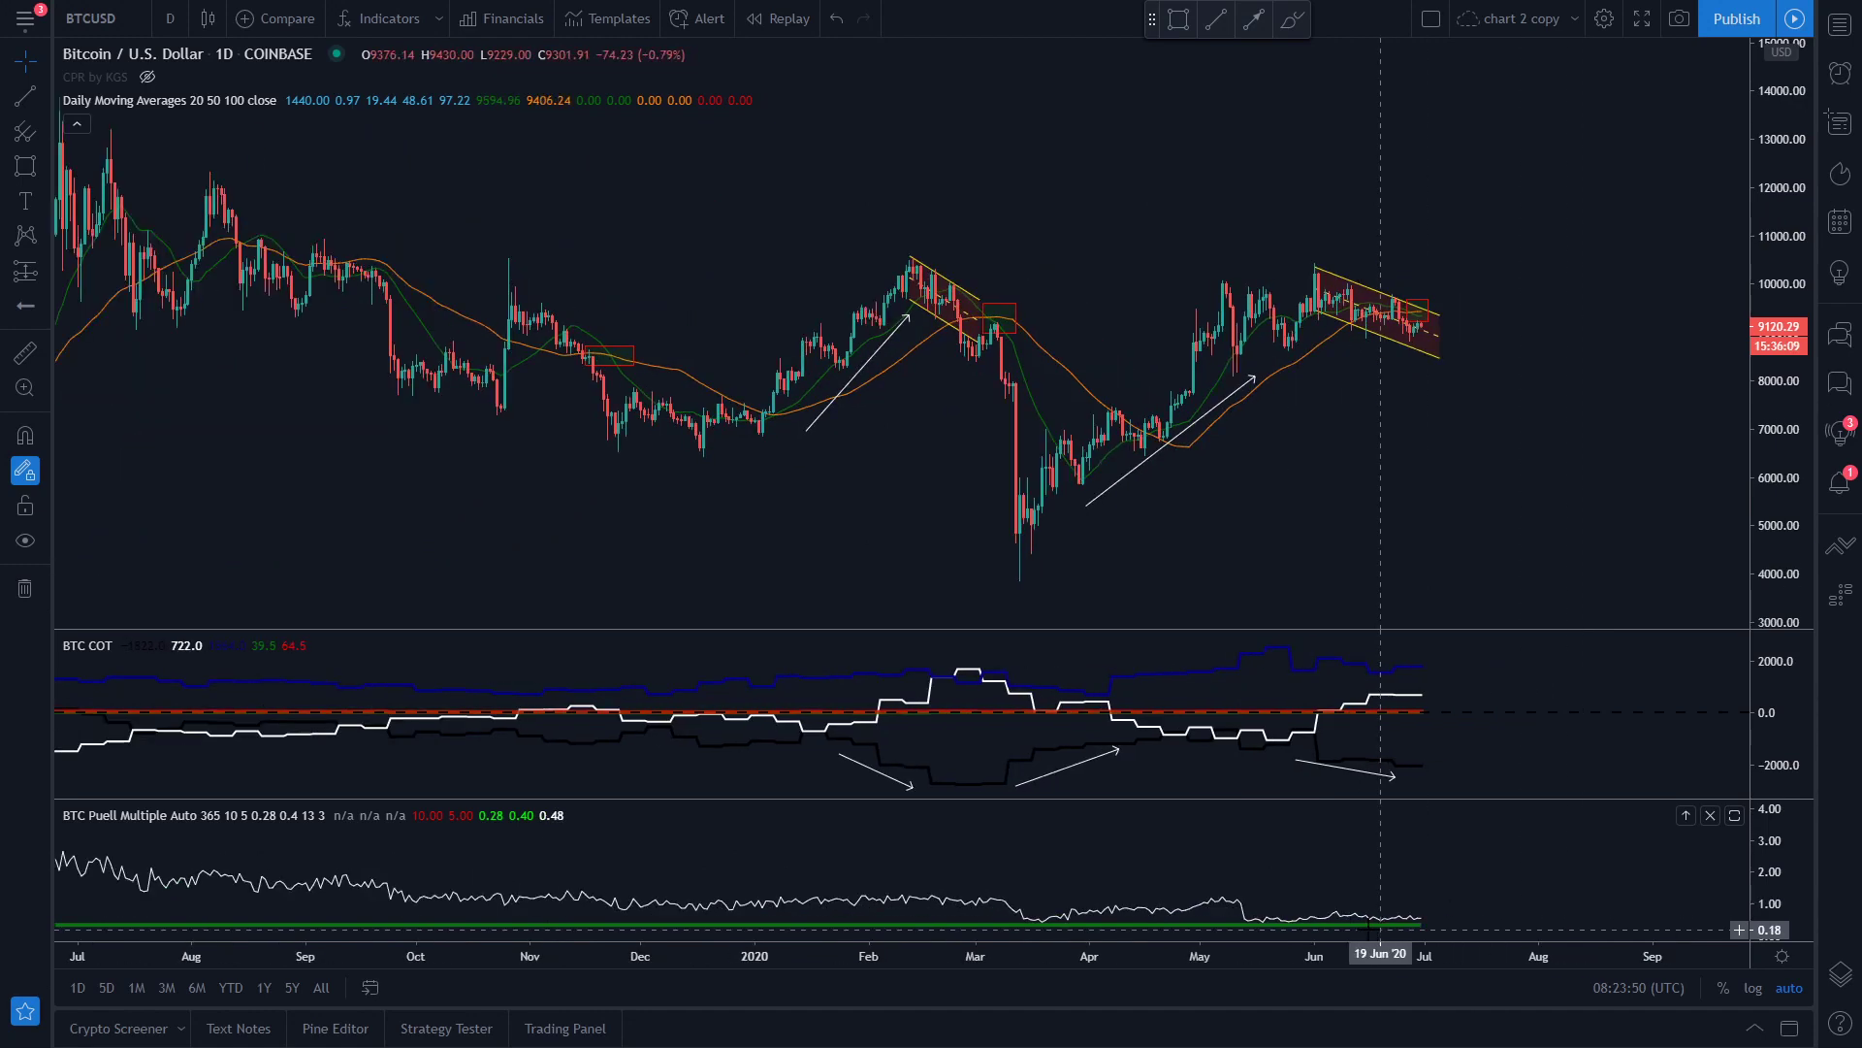
pyautogui.scroll(1, 1048, 931)
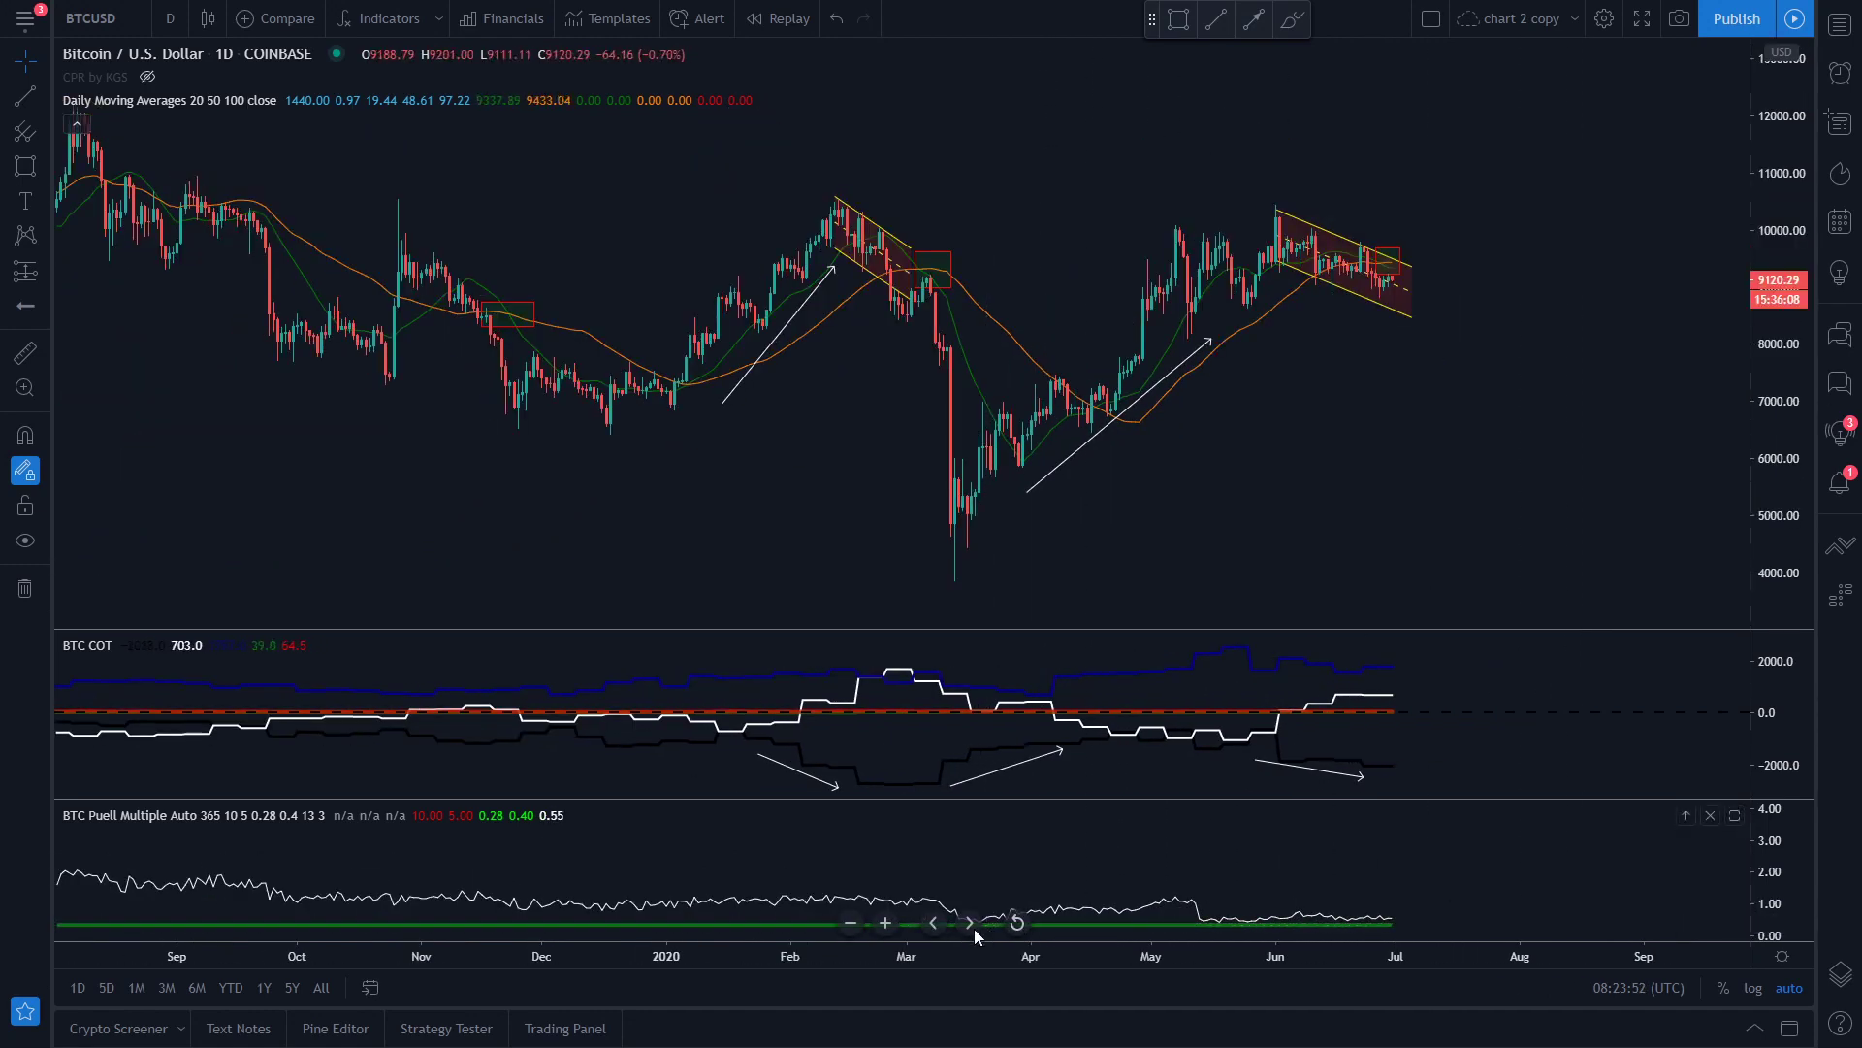
pyautogui.scroll(-2, 1014, 933)
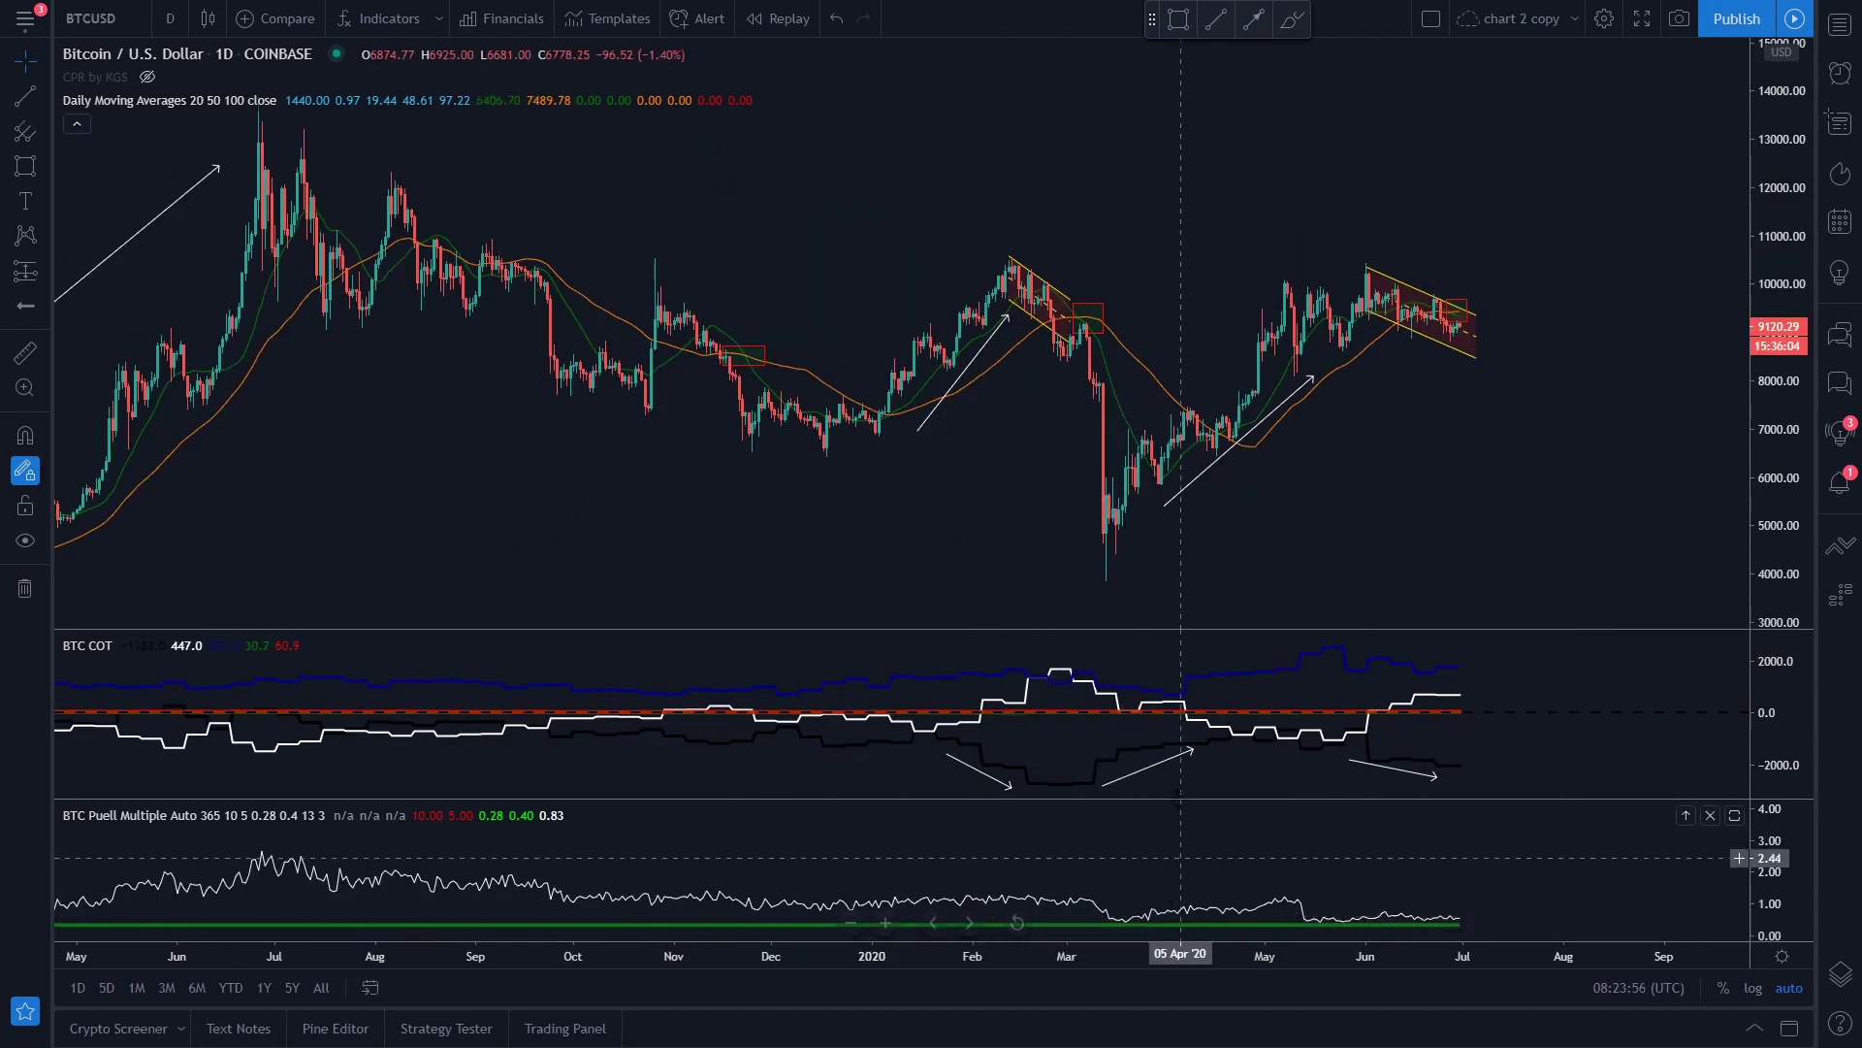
pyautogui.moveTo(1632, 857); pyautogui.dragTo(1646, 857)
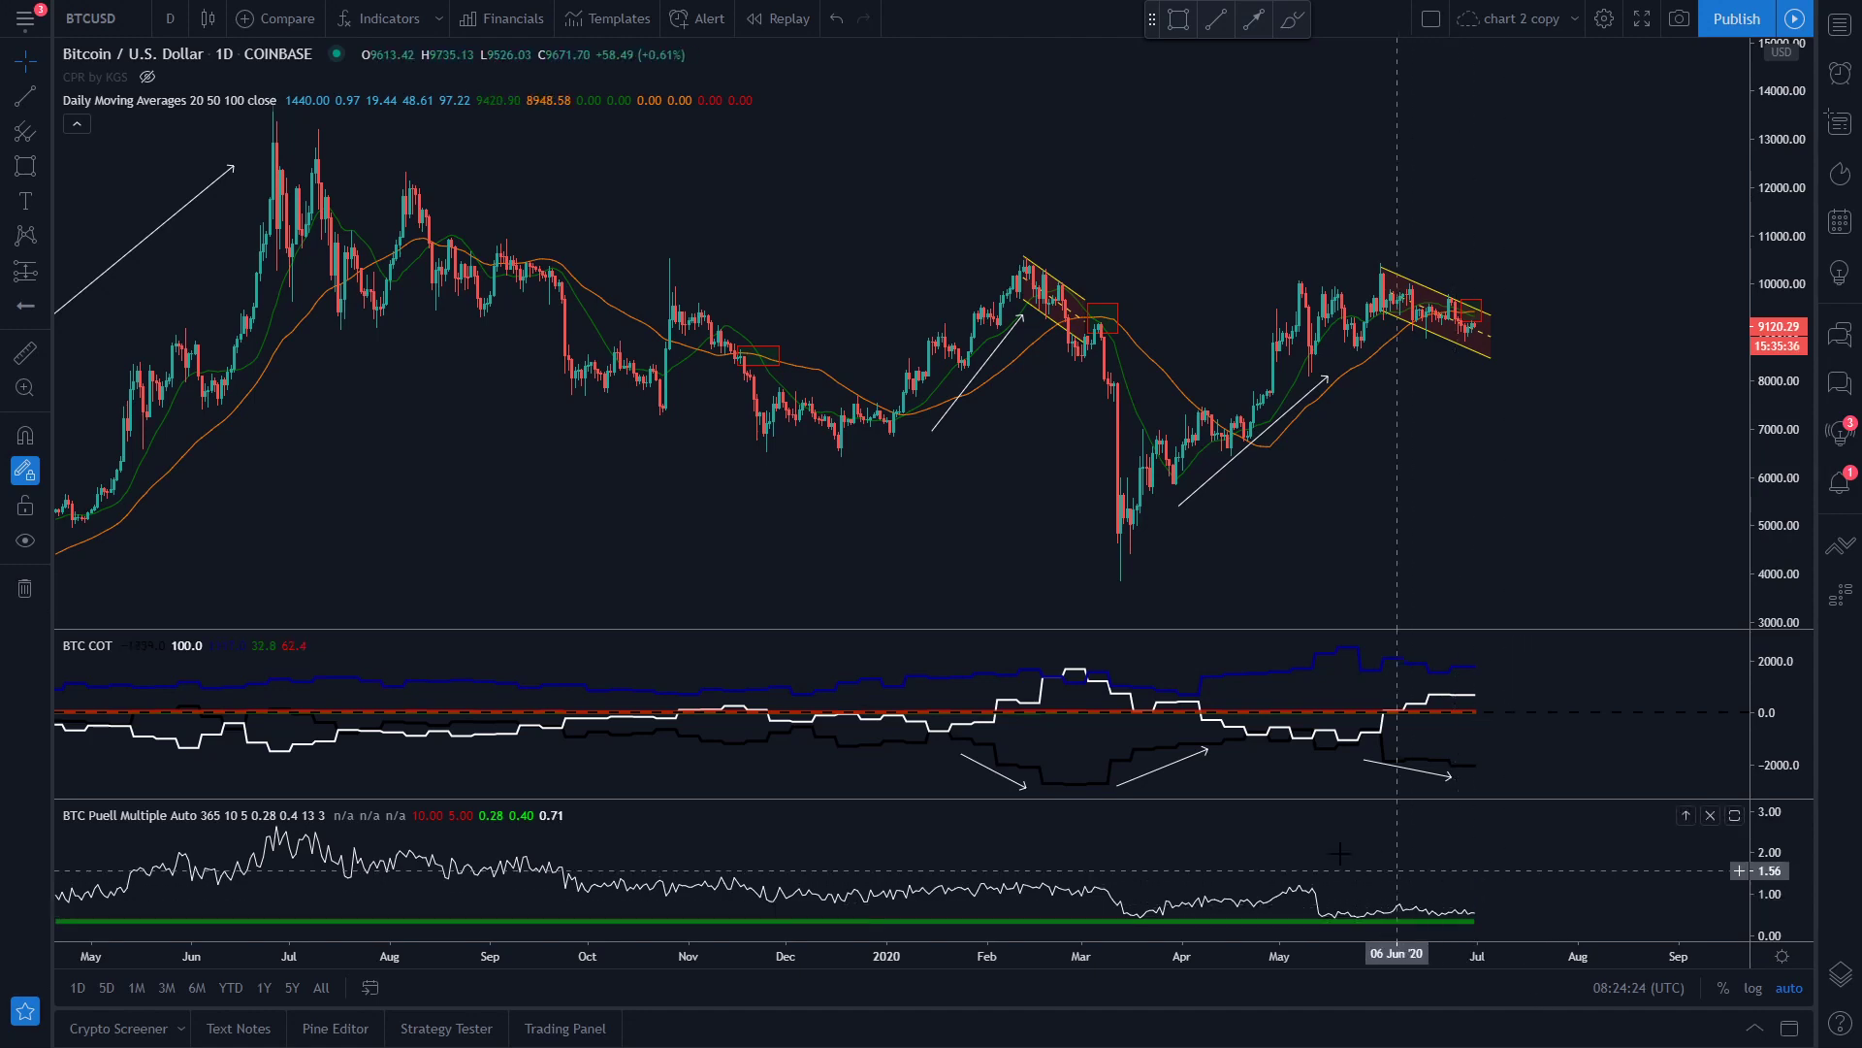
pyautogui.scroll(-3, 1671, 889)
pyautogui.scroll(3, 1671, 889)
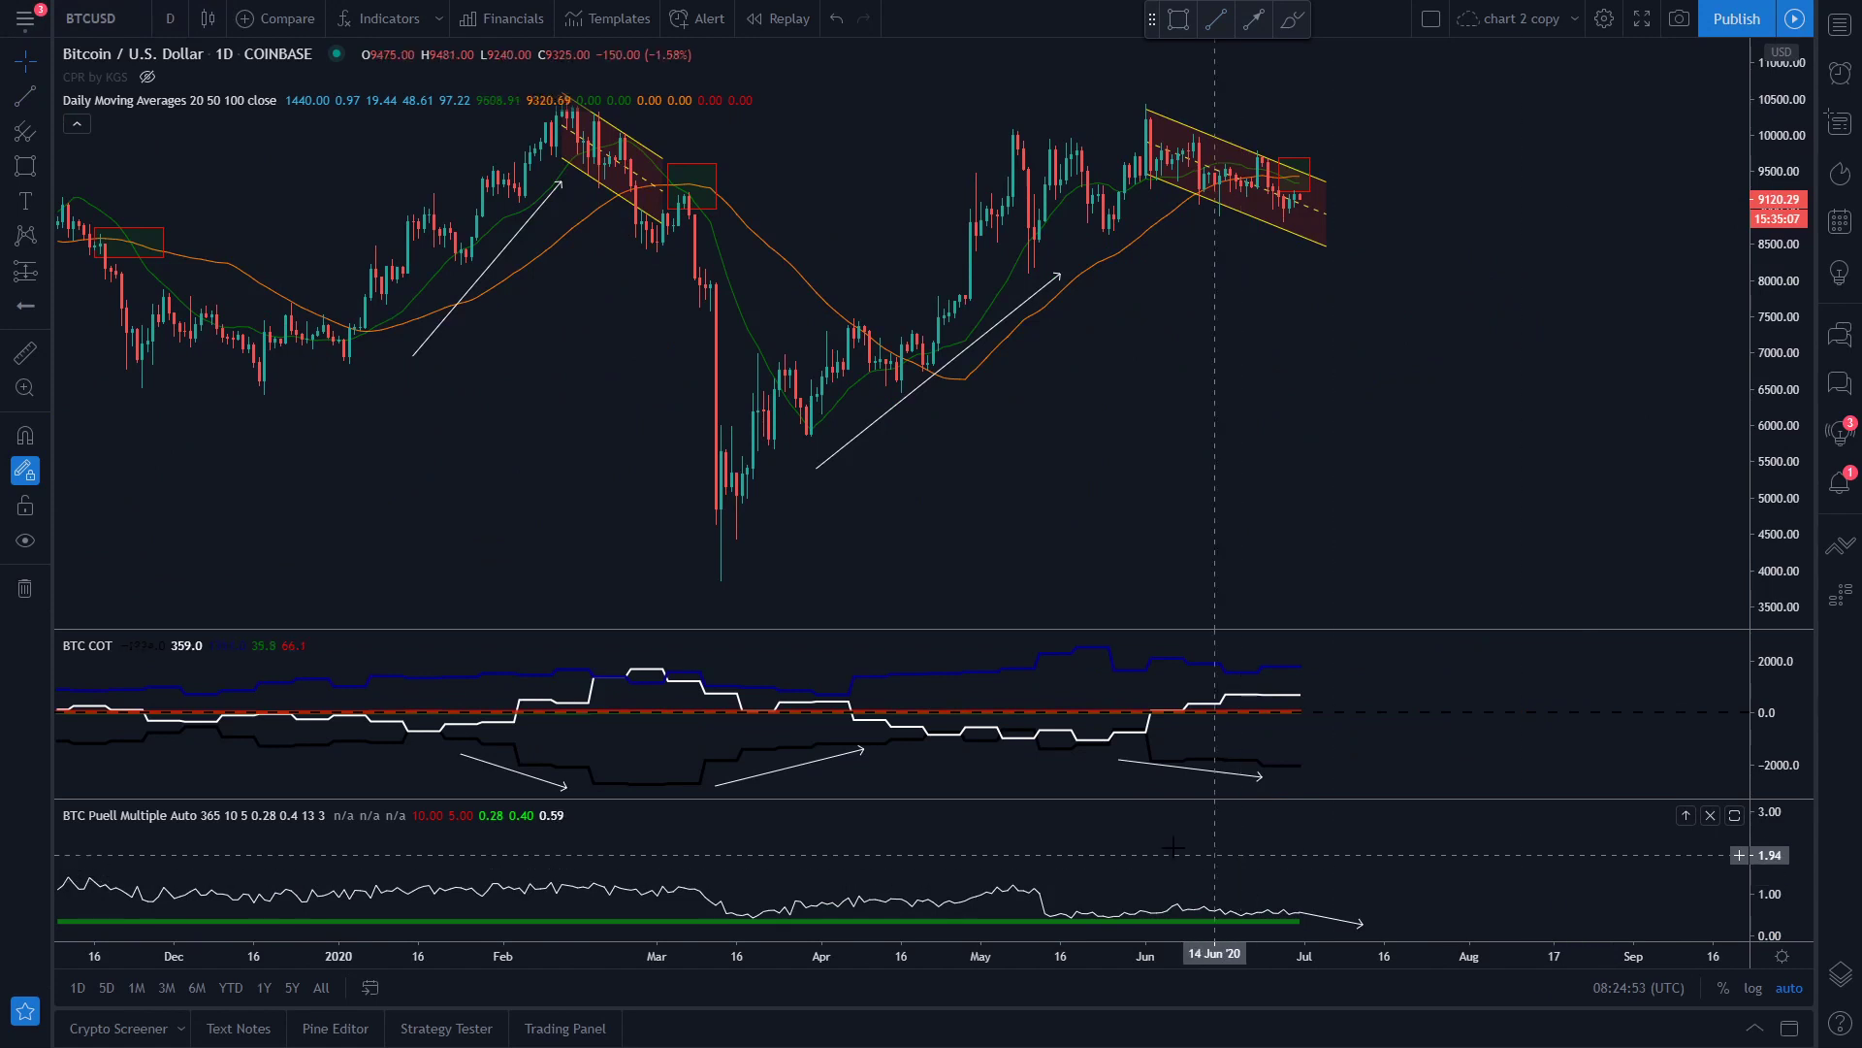
pyautogui.click(44, 61)
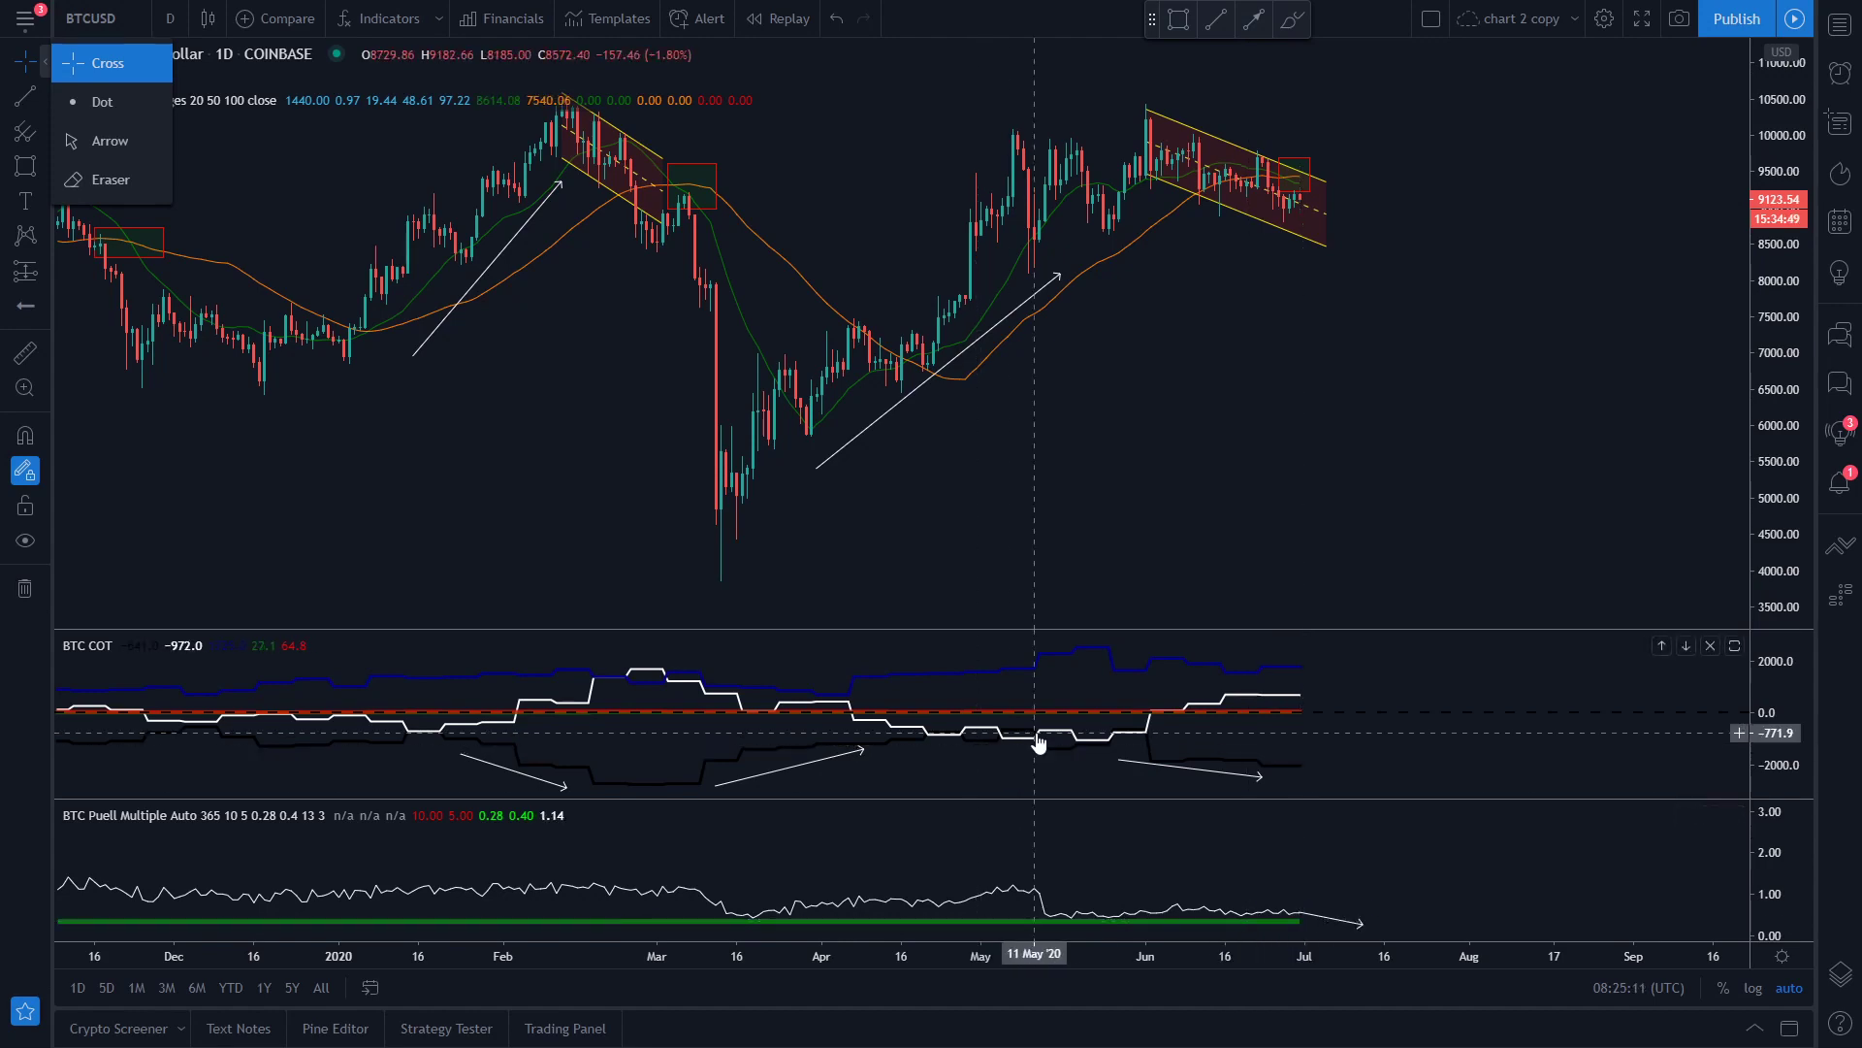
pyautogui.scroll(-5, 1368, 760)
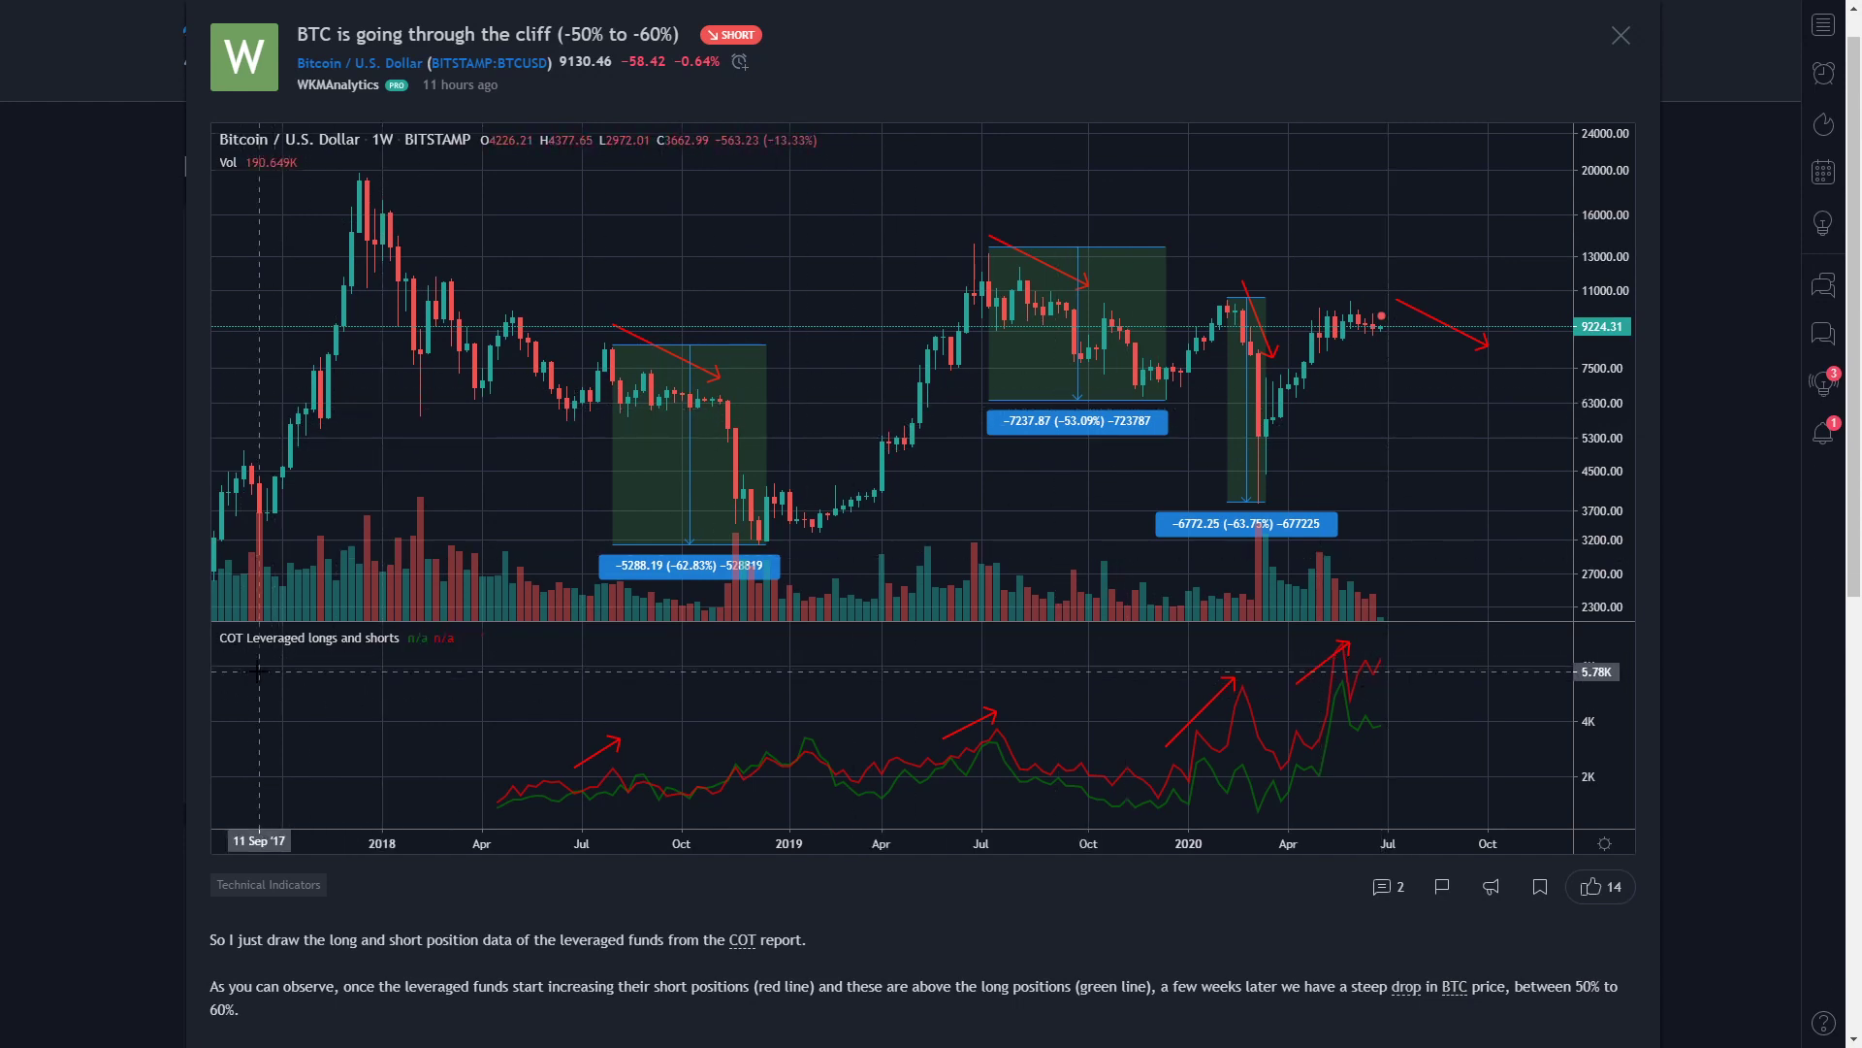
# - Read the published idea "BTC is going through the cliff (-50% to -60%)" and its chart of COT leveraged longs and shorts
pyautogui.scroll(-1, 291, 873)
pyautogui.scroll(1, 281, 892)
pyautogui.scroll(-1, 273, 915)
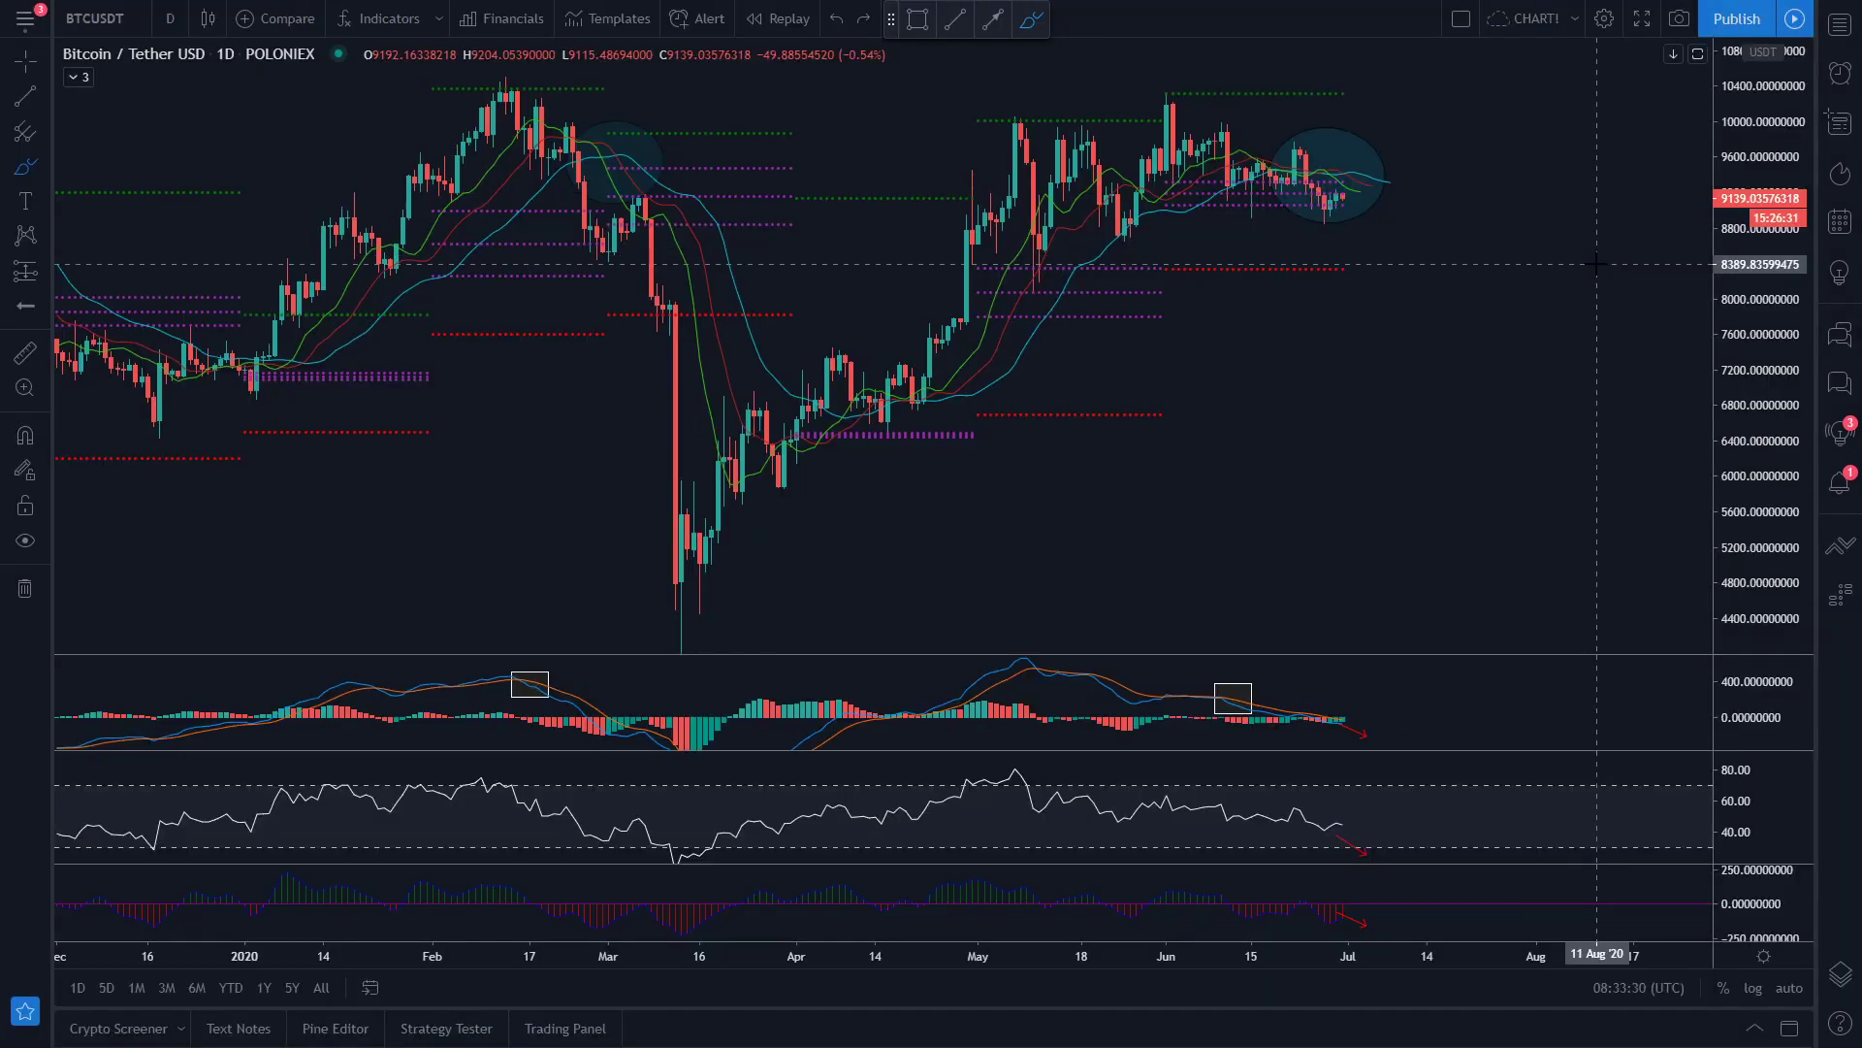
# - On the daily BTCUSDT chart, compare the moving average crossings and lower oscillators around late February and late June '20
pyautogui.scroll(3, 1305, 233)
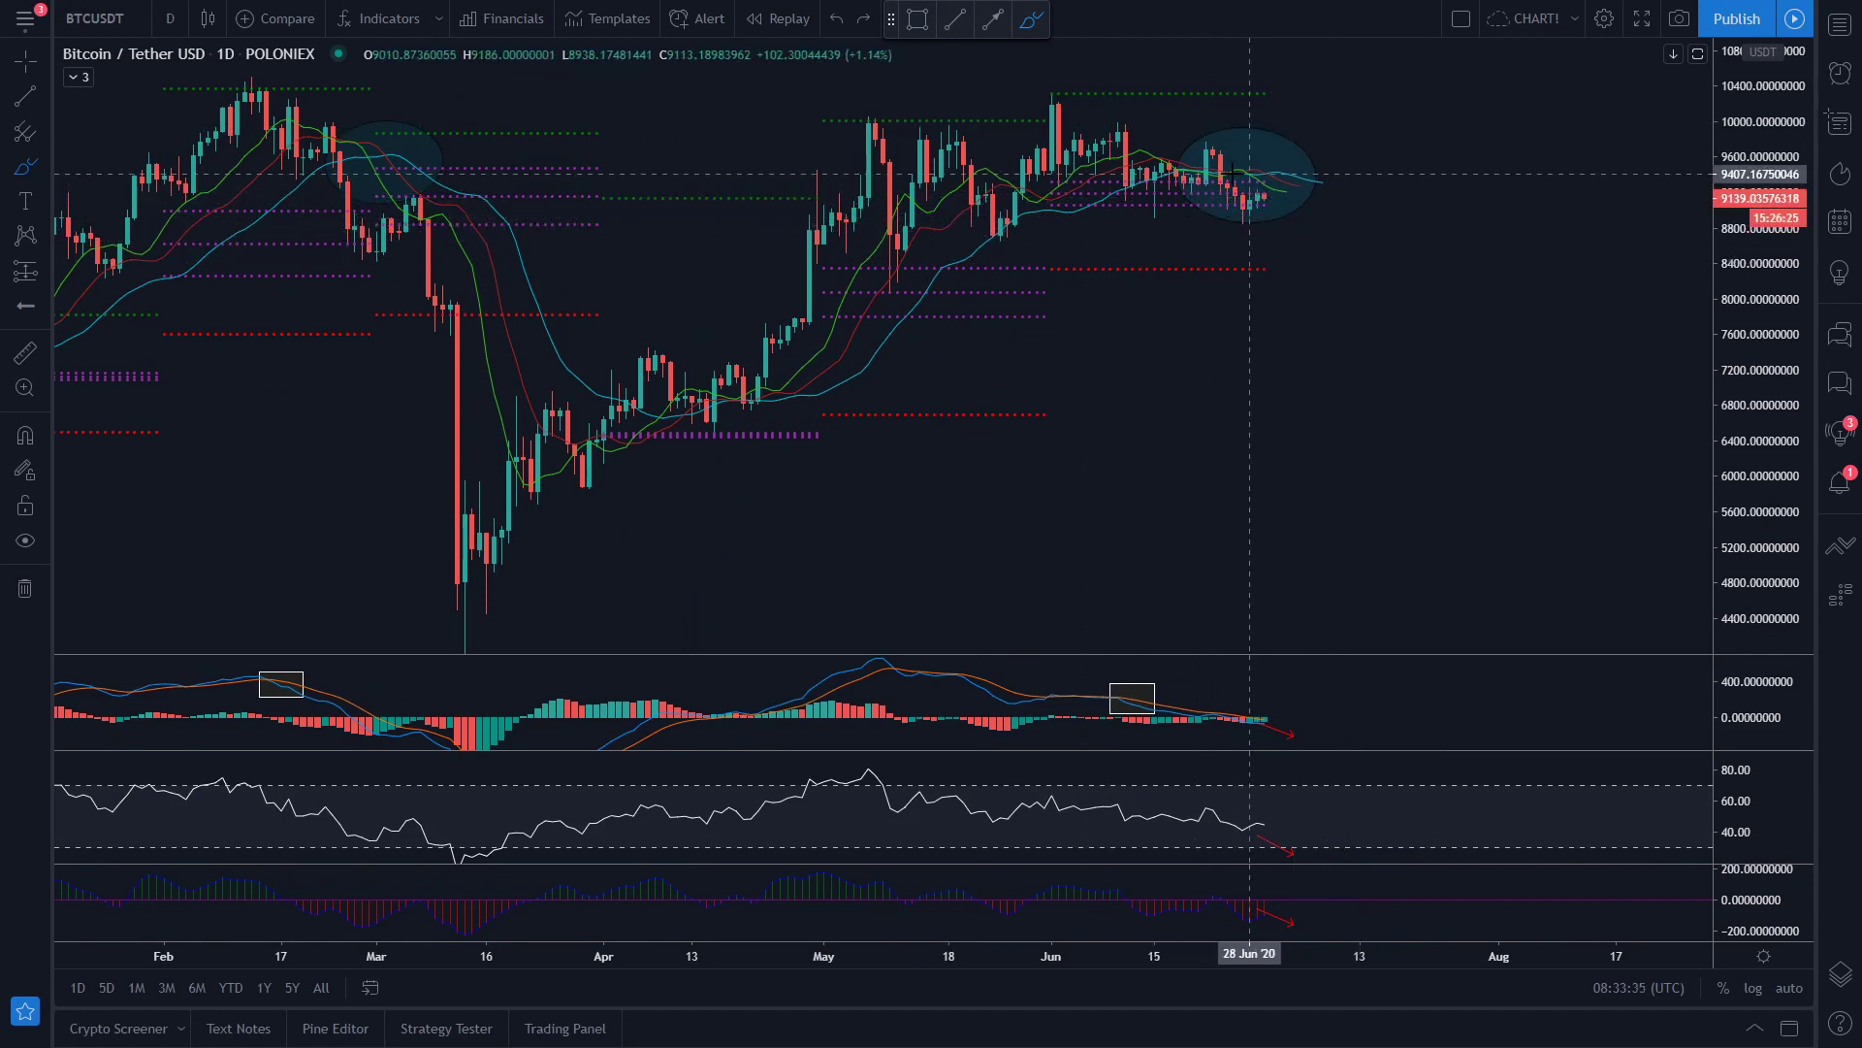
pyautogui.scroll(2, 1174, 263)
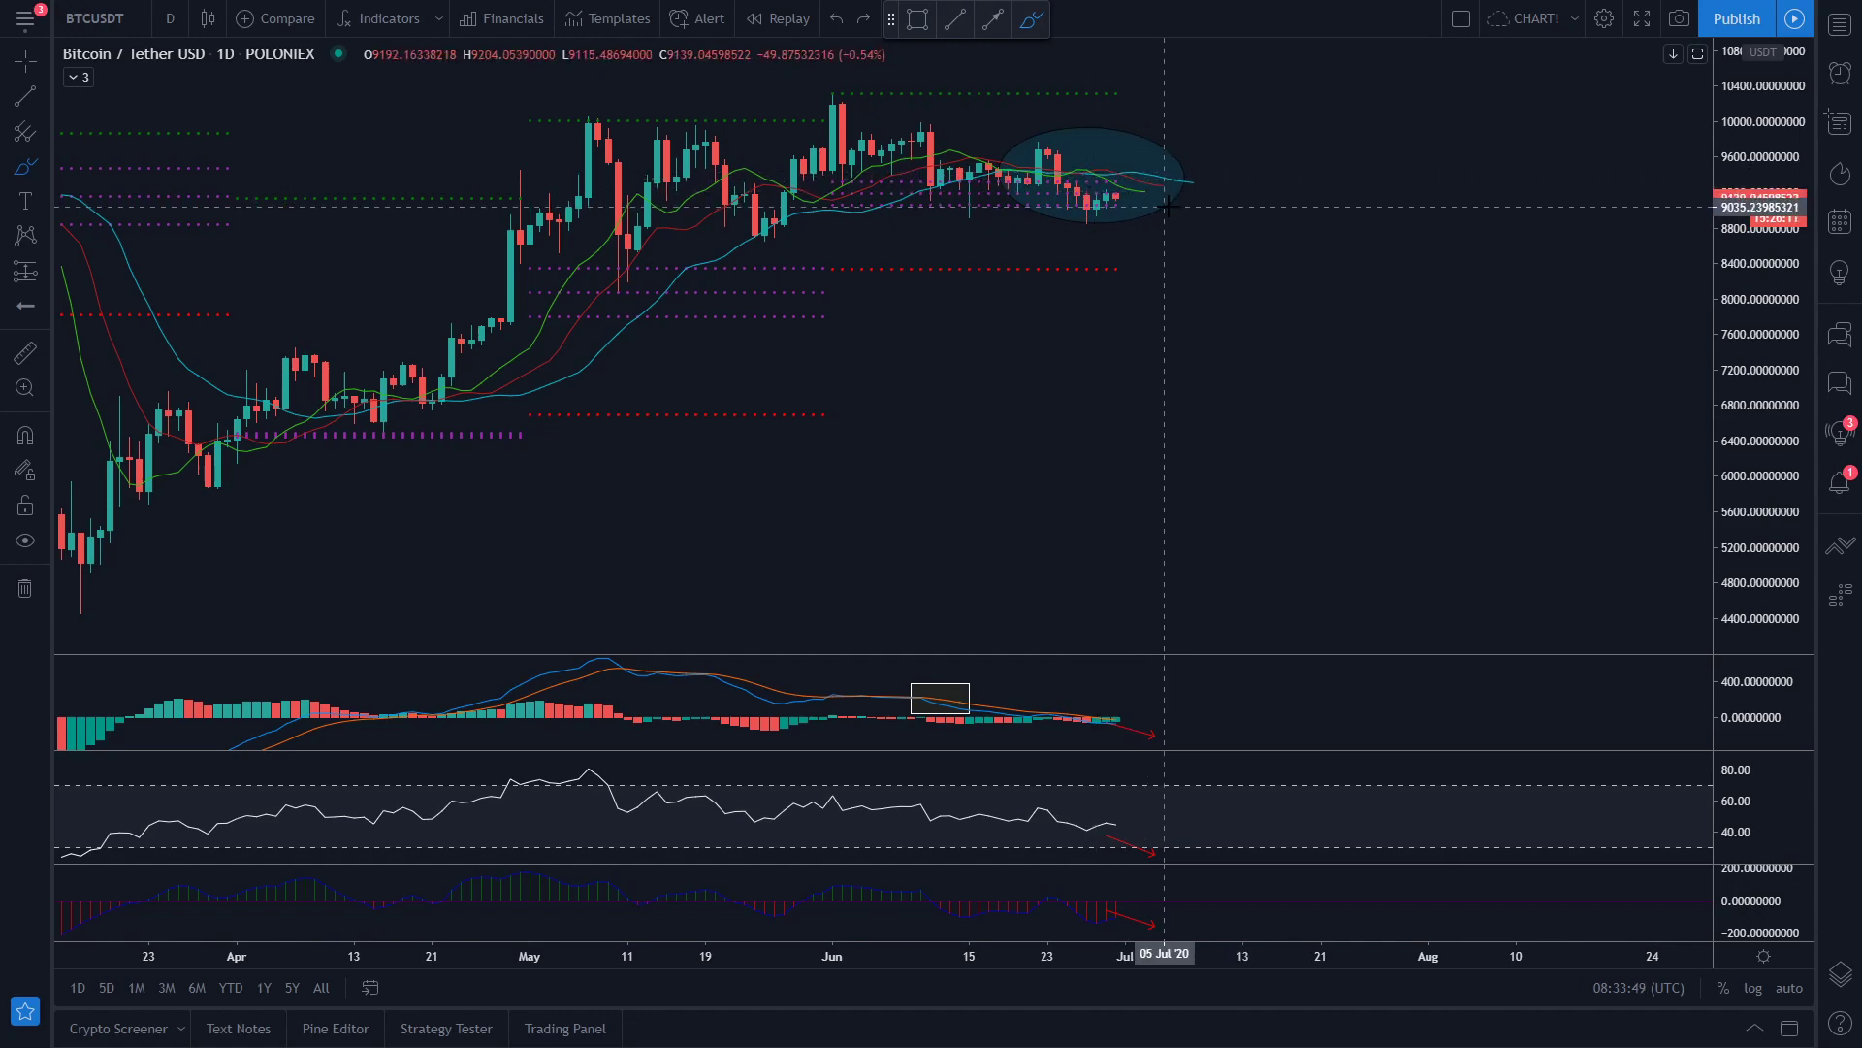
pyautogui.scroll(-5, 1165, 206)
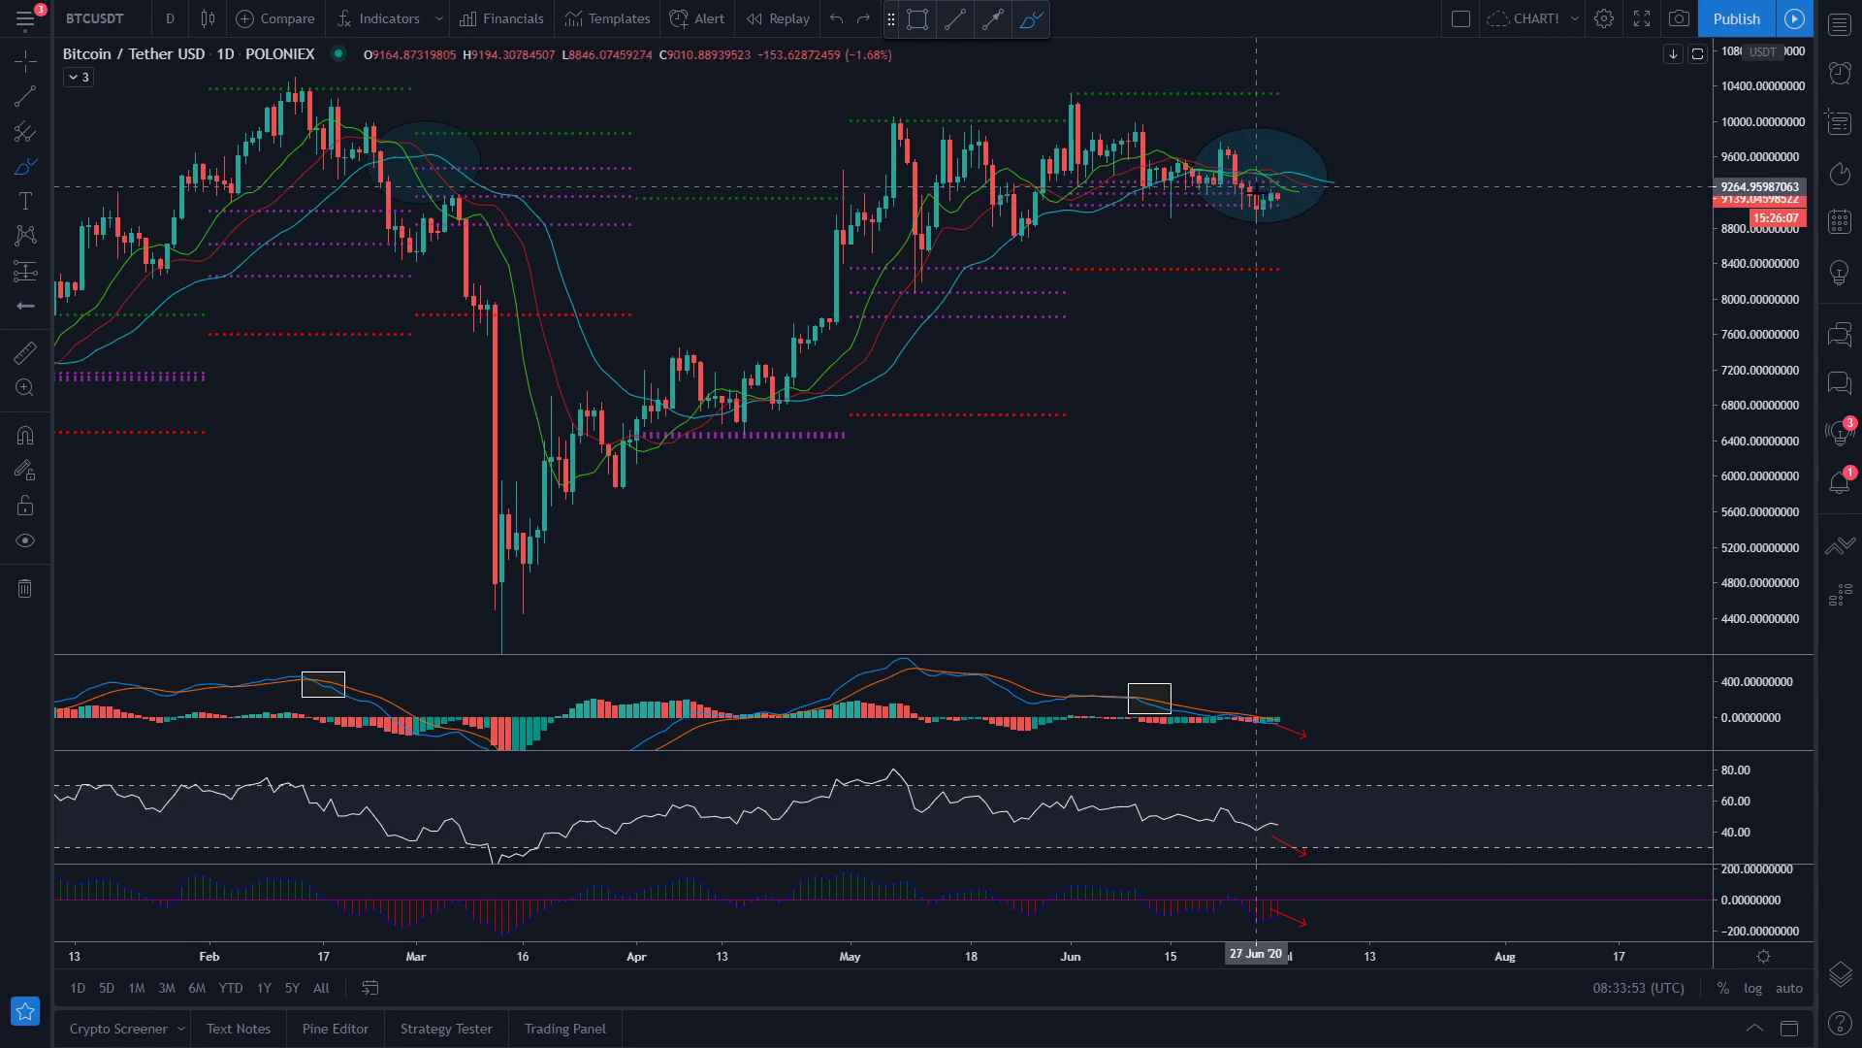
pyautogui.scroll(3, 1372, 194)
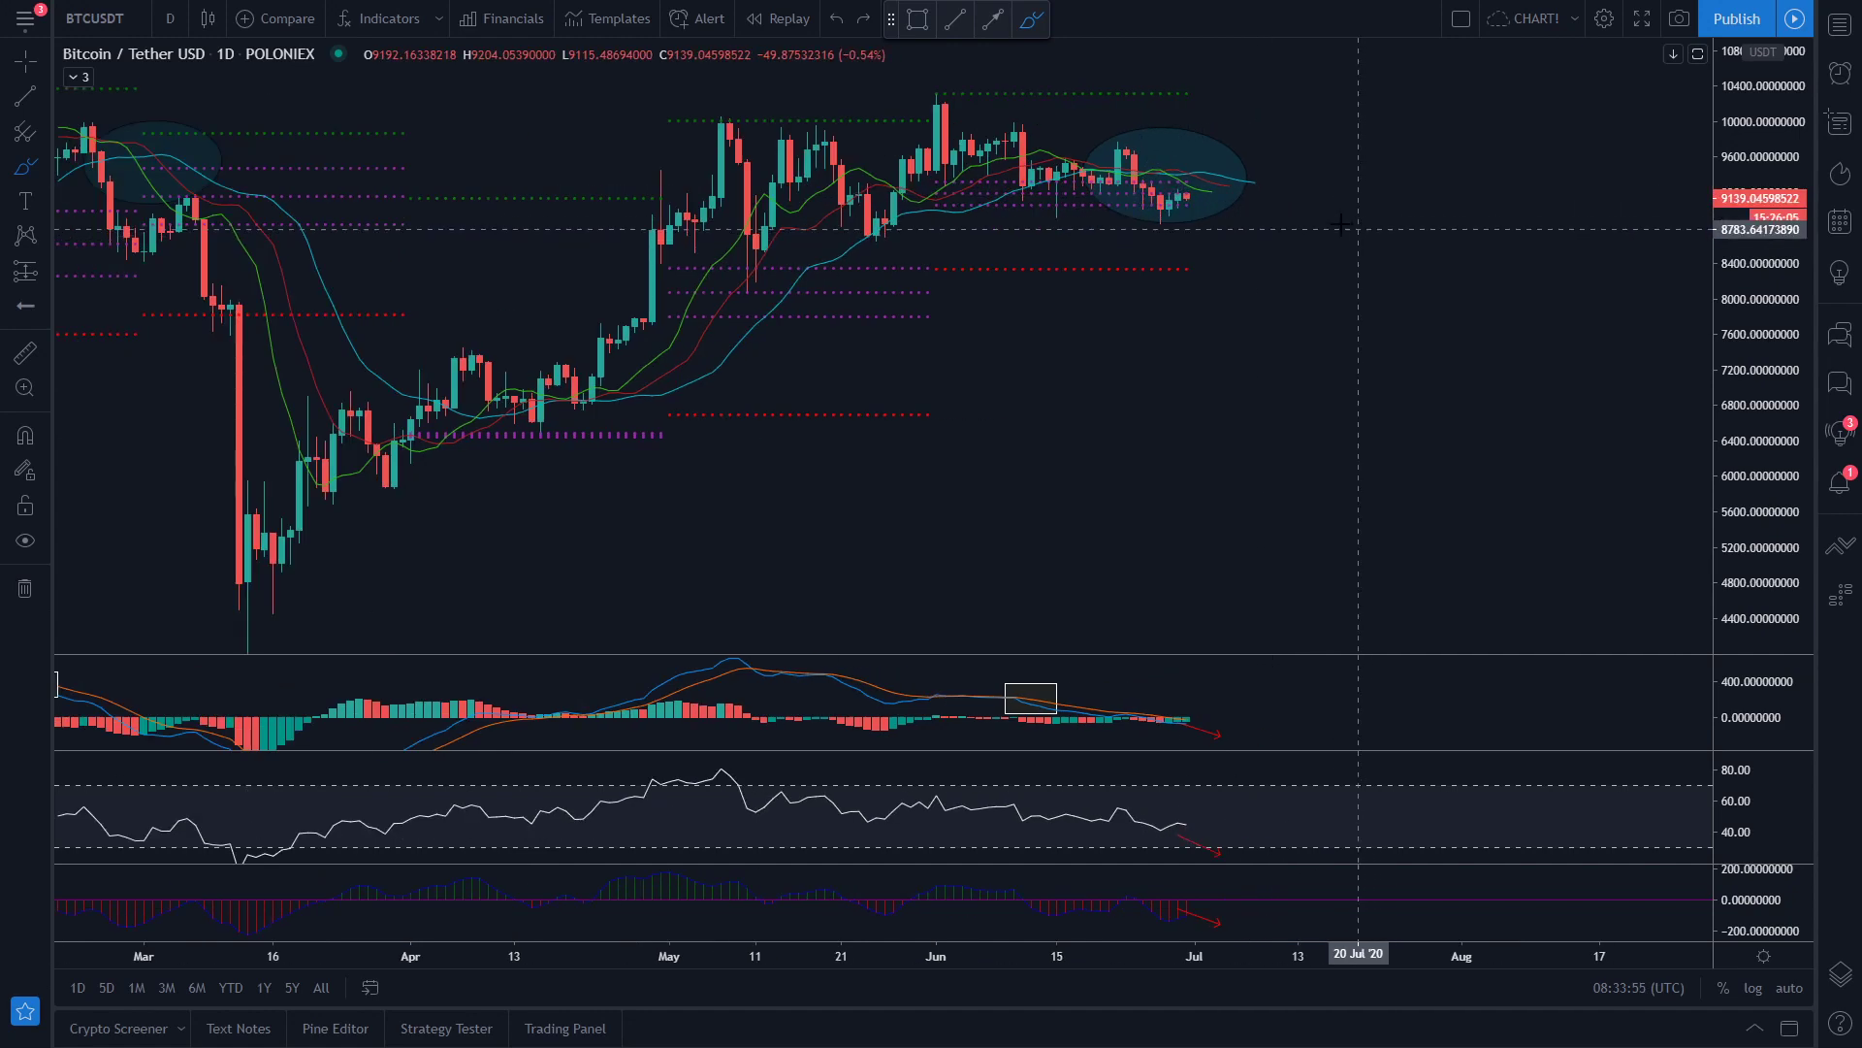
# - Sketch a falling price path with a small rebound after the 30 Jun '20 candle using the Brush, and undo it
pyautogui.click(1186, 194)
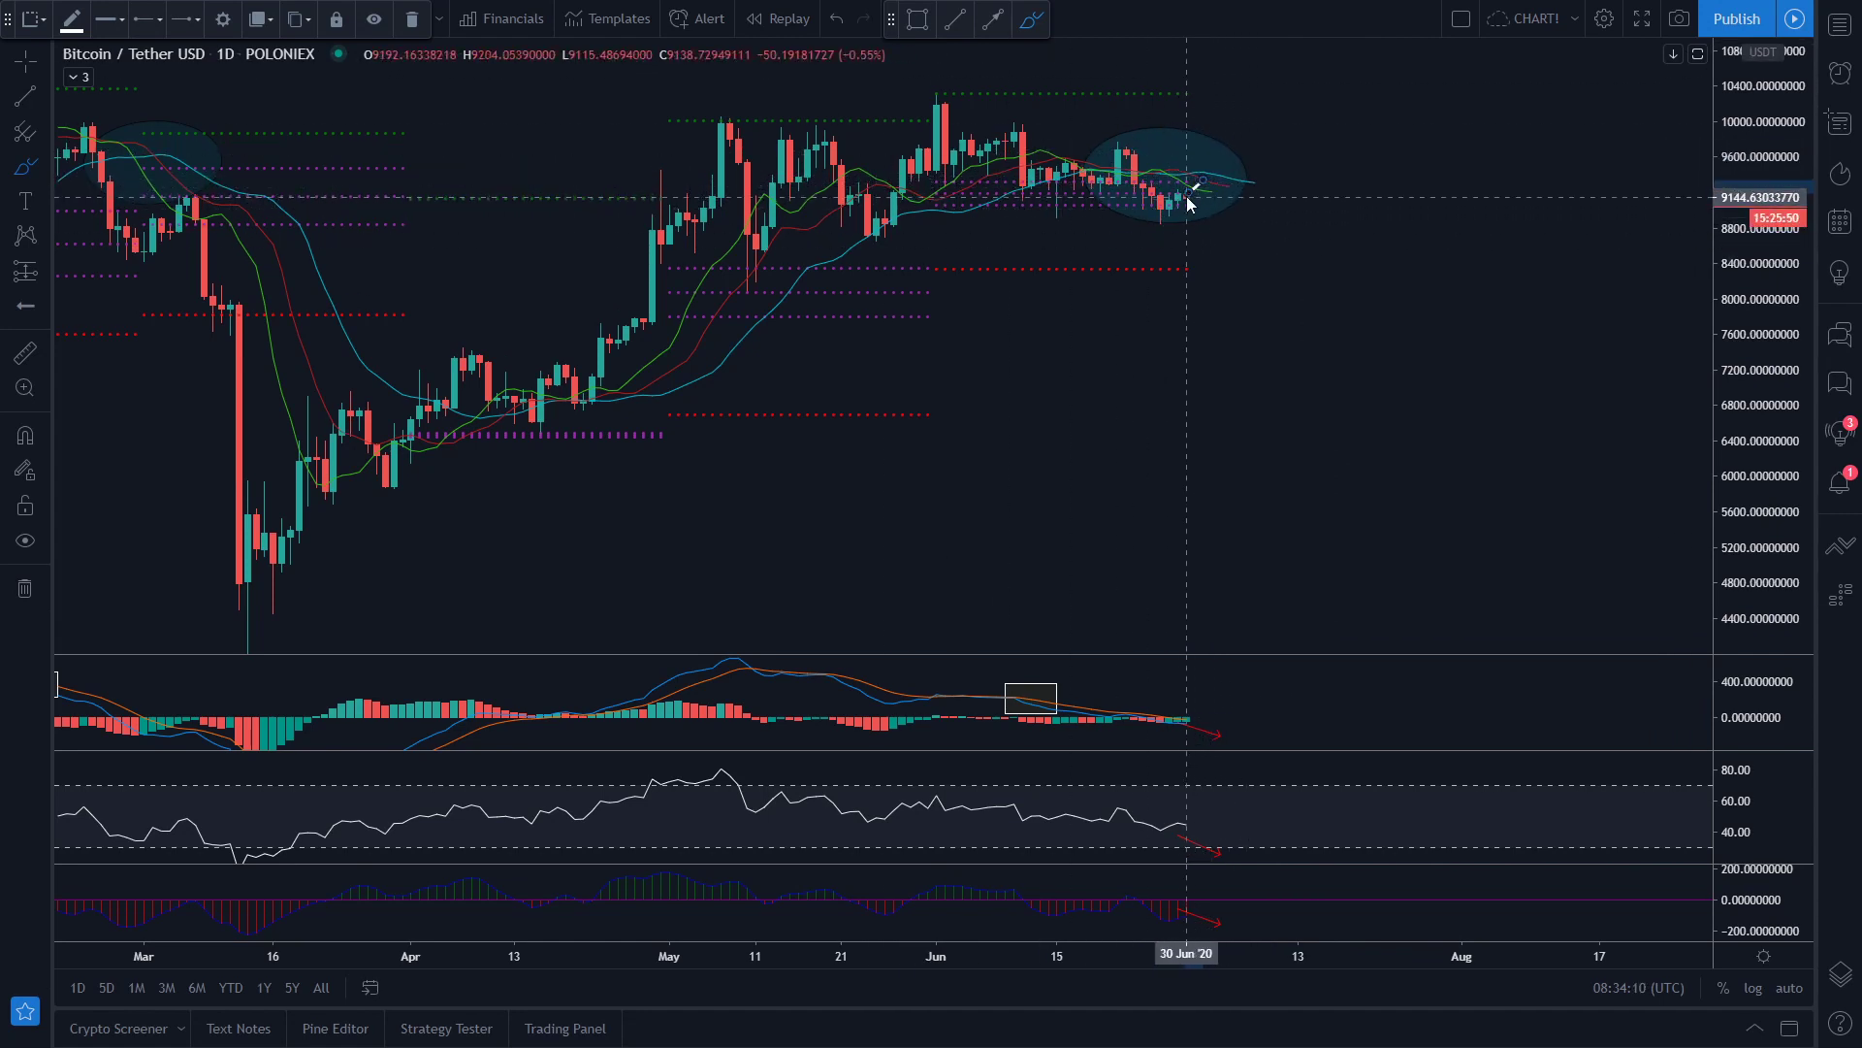
pyautogui.moveTo(1195, 186)
pyautogui.mouseDown()
pyautogui.moveTo(1254, 266)
pyautogui.moveTo(1275, 254)
pyautogui.mouseUp()
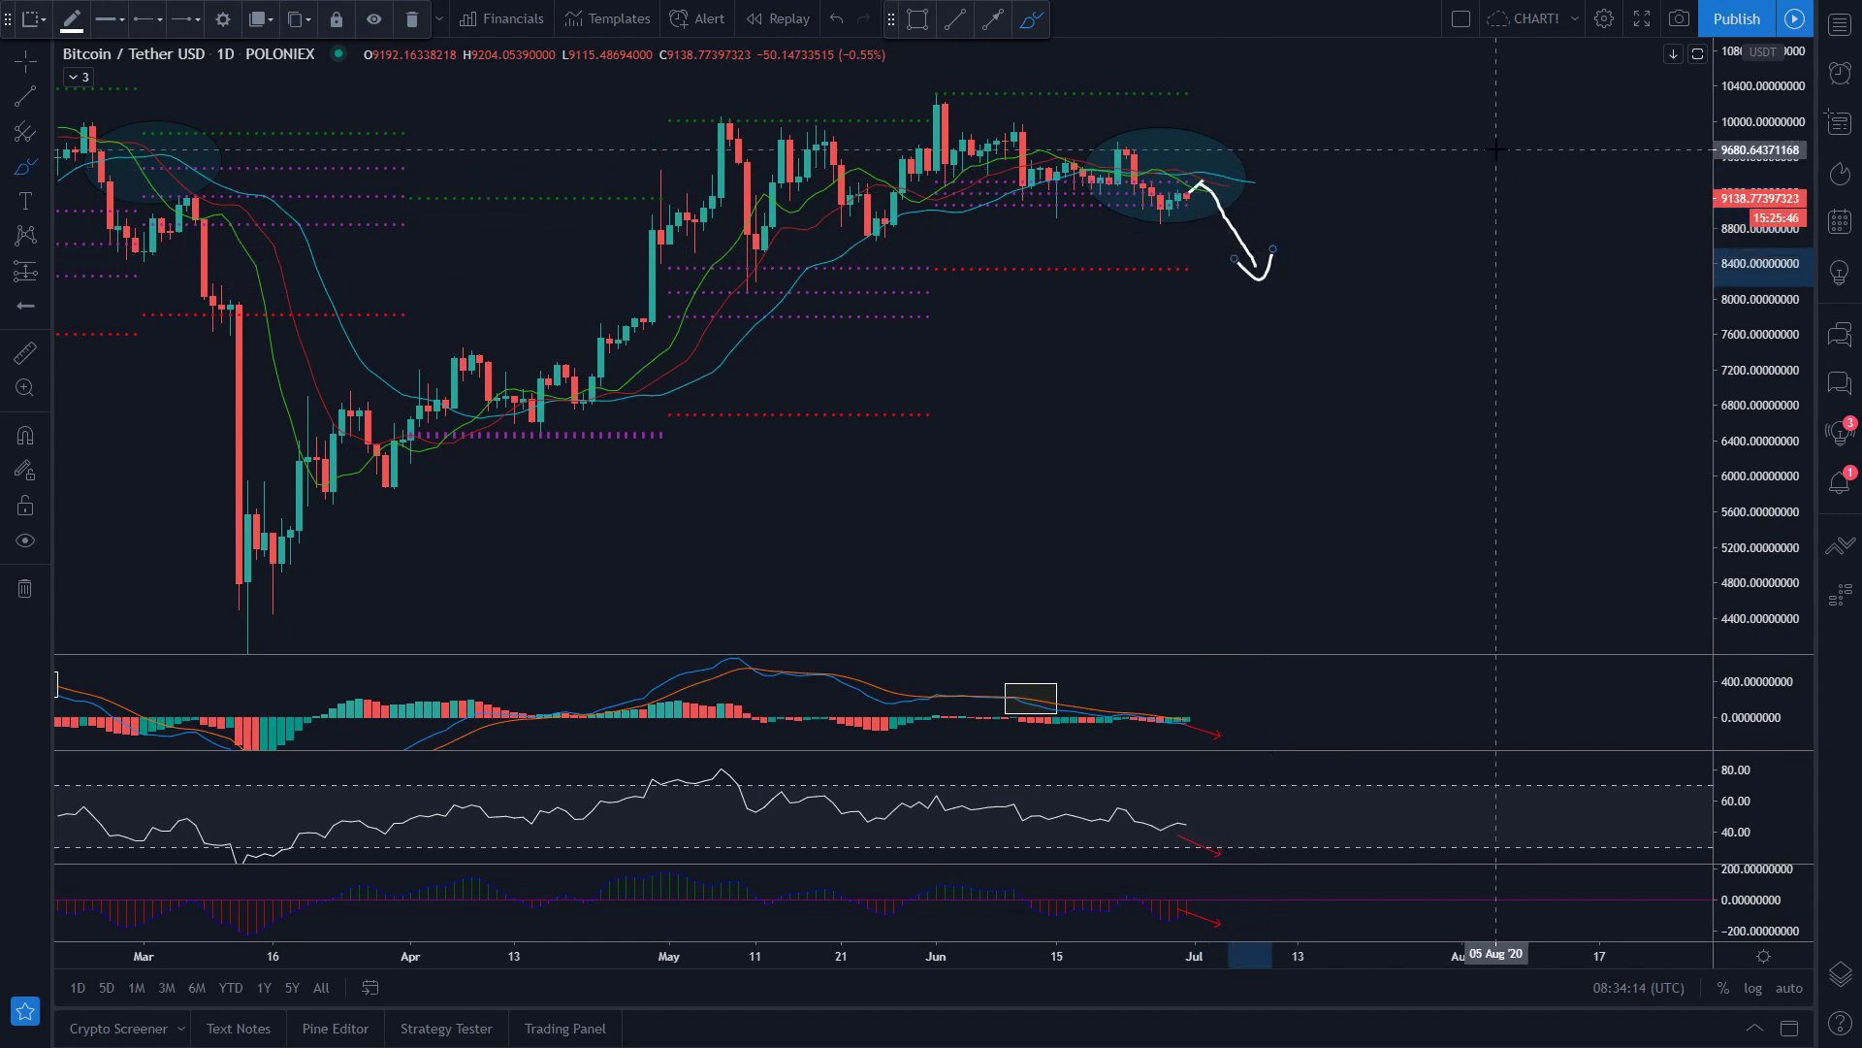
pyautogui.hotkey('ctrl', 'z')
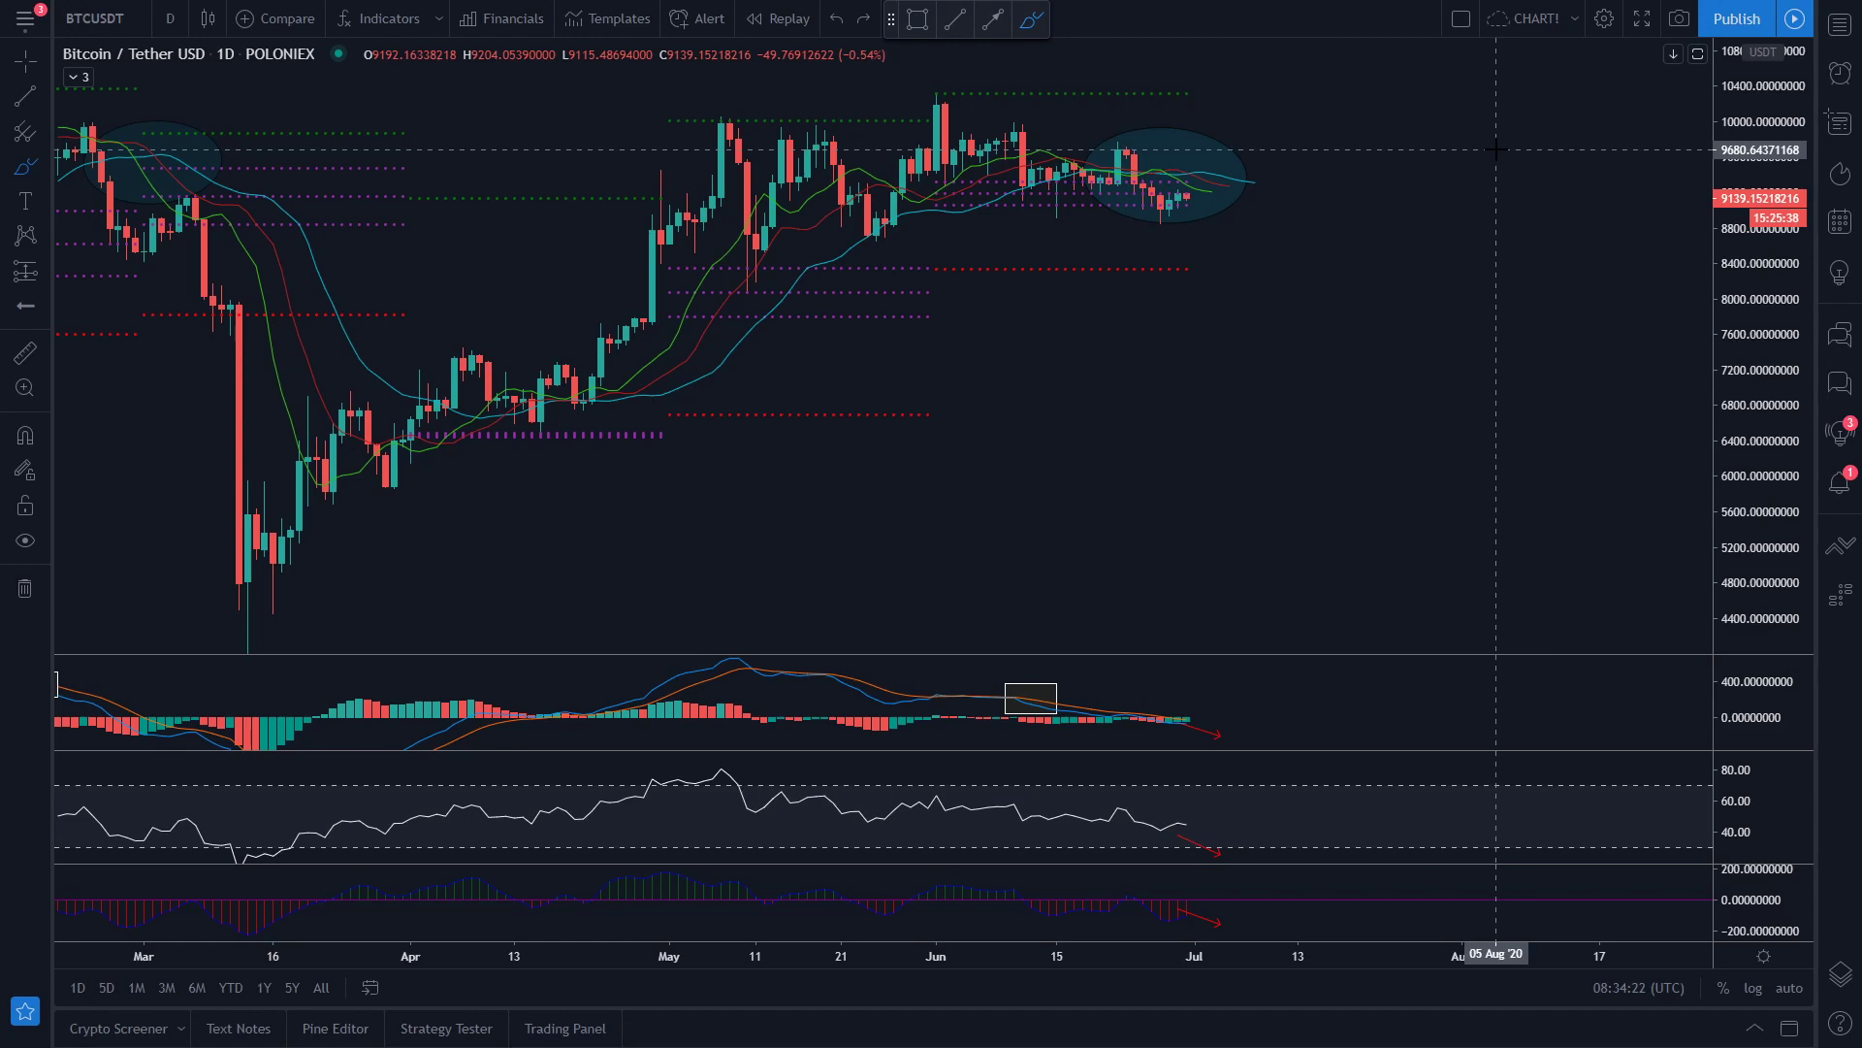
# - Draw a descending parallel channel over the BTCUSDT price decline from 12 Feb '20, at about 10,403, to early March '20
pyautogui.scroll(-3, 1291, 194)
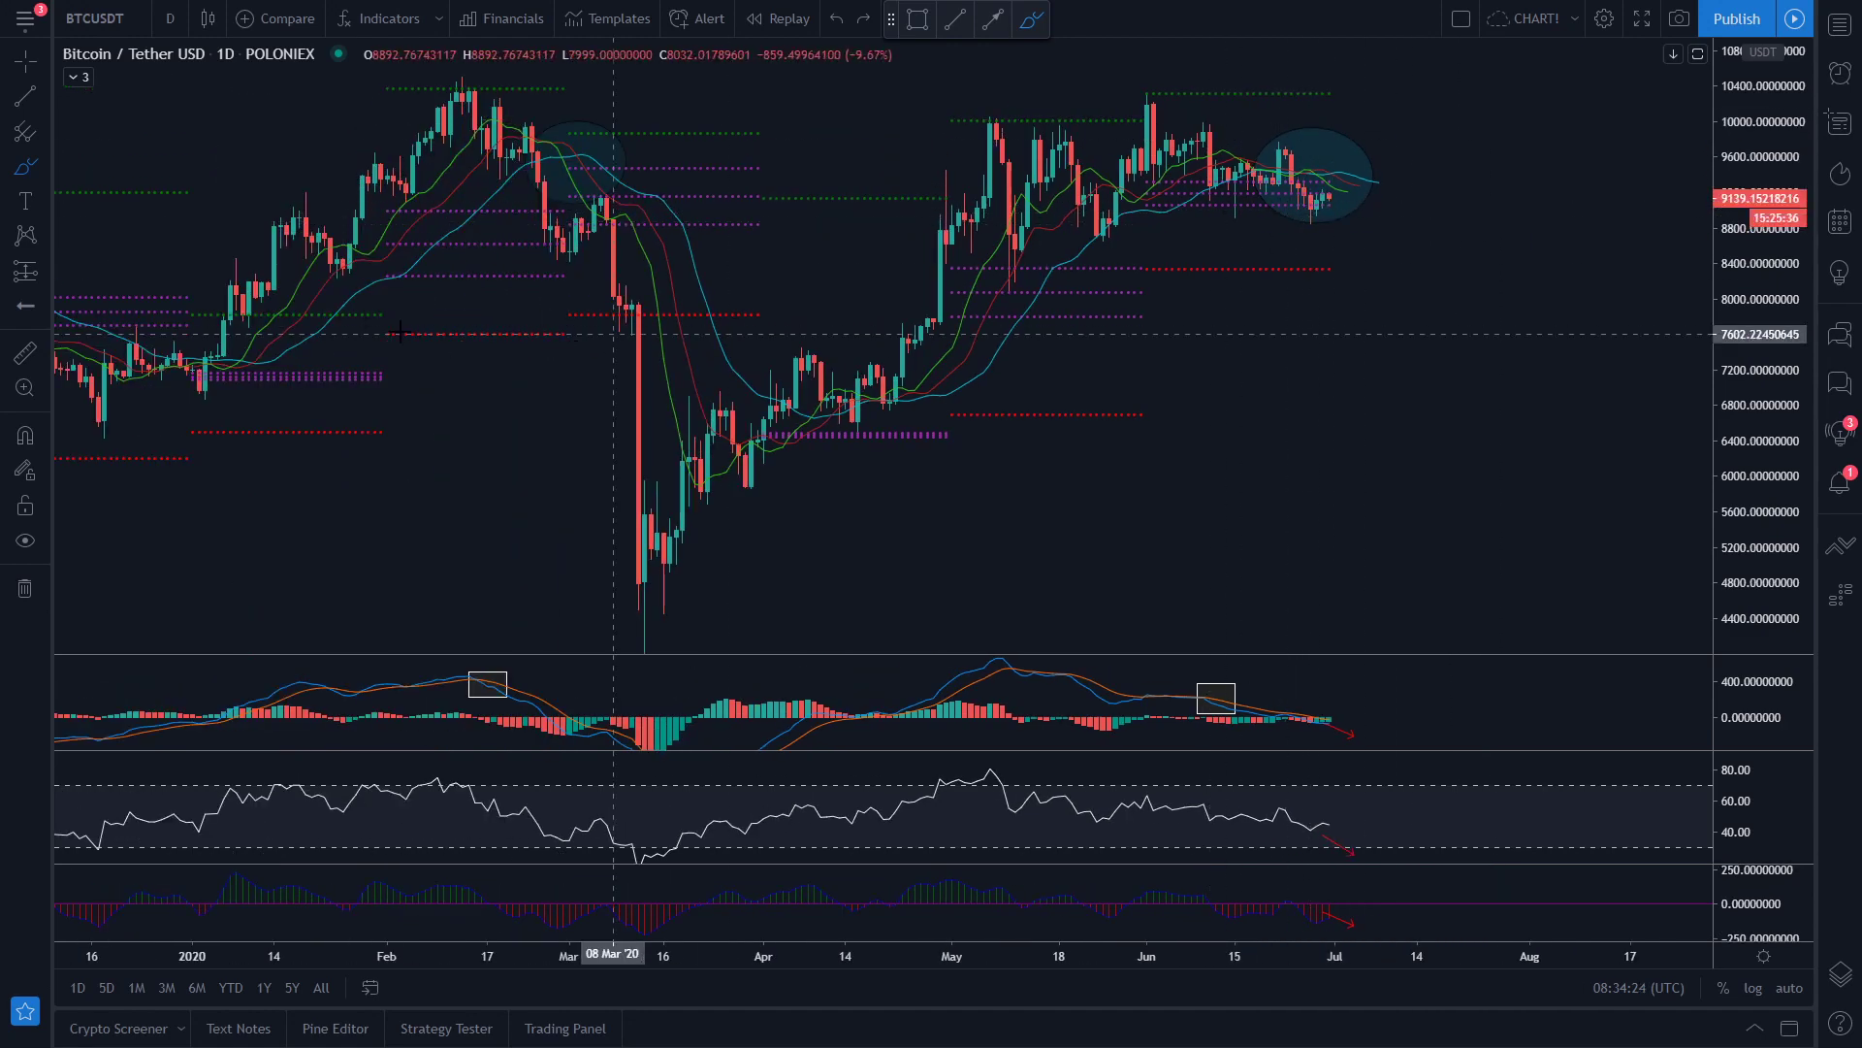
pyautogui.scroll(-1, 613, 333)
pyautogui.click(47, 97)
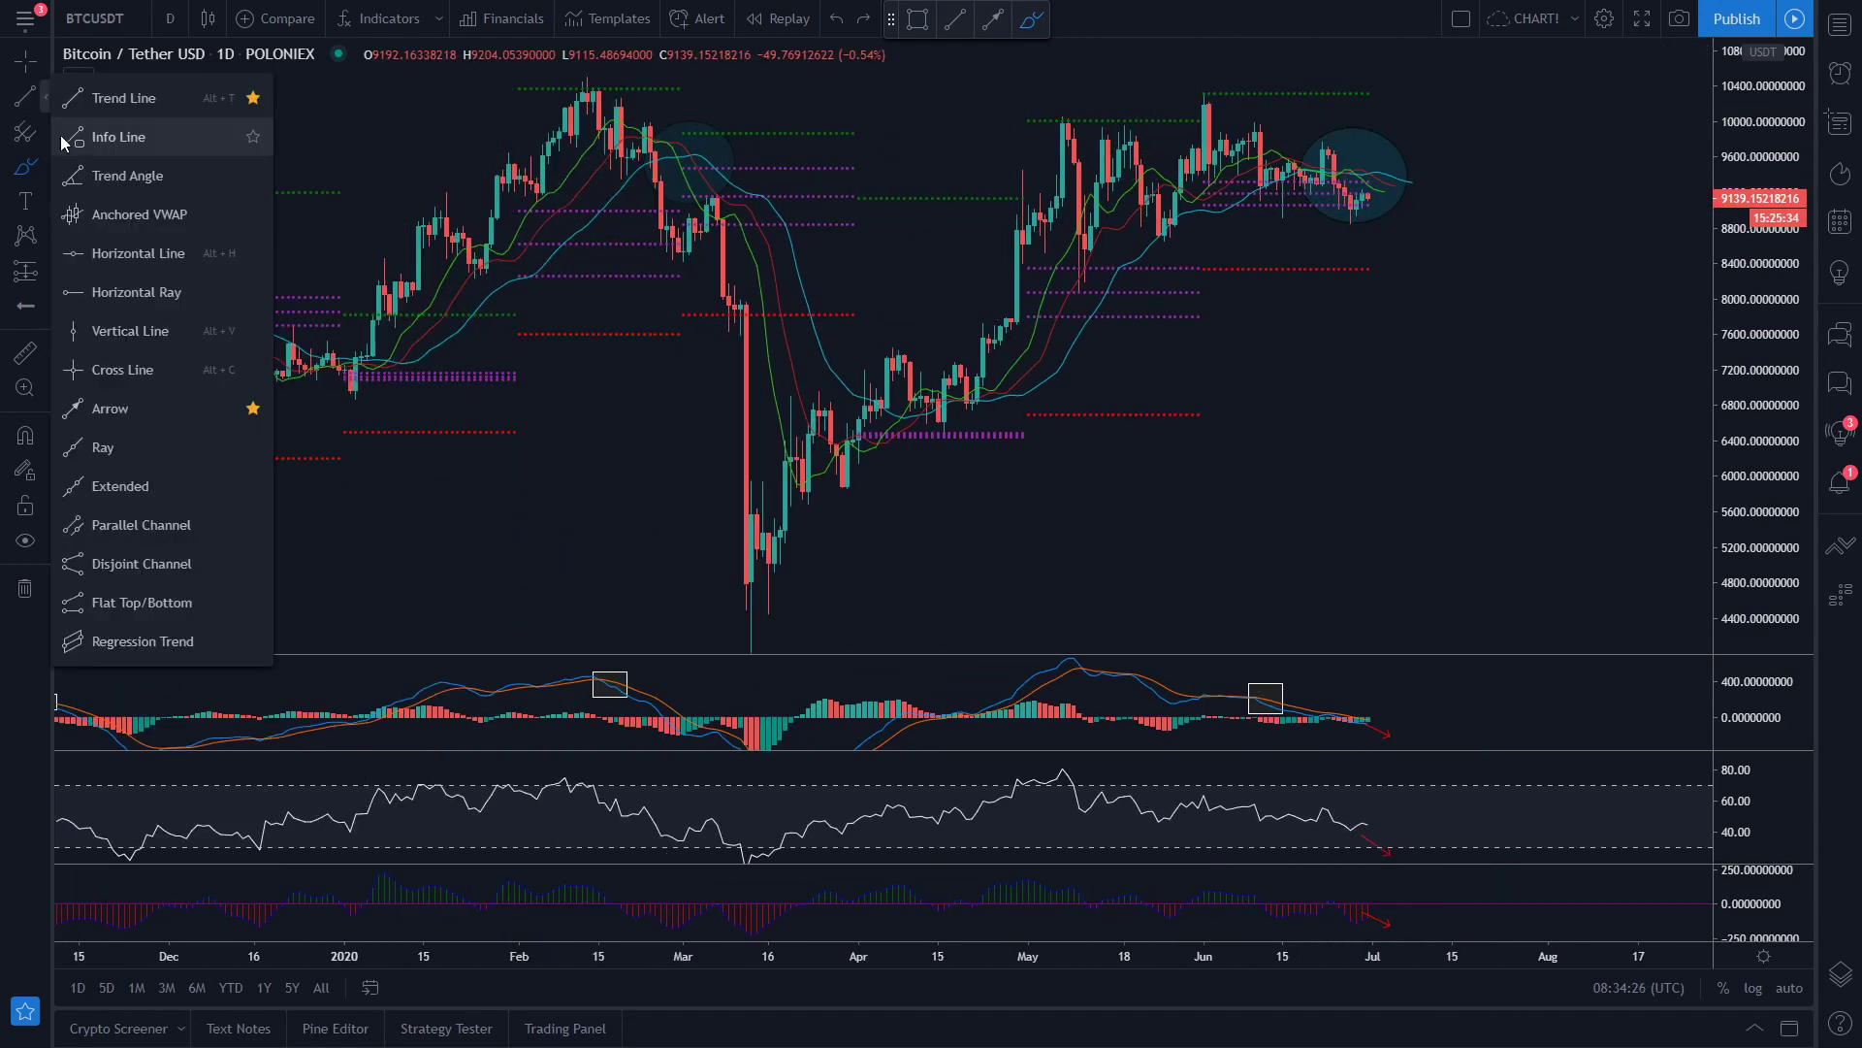
pyautogui.click(105, 524)
pyautogui.click(582, 86)
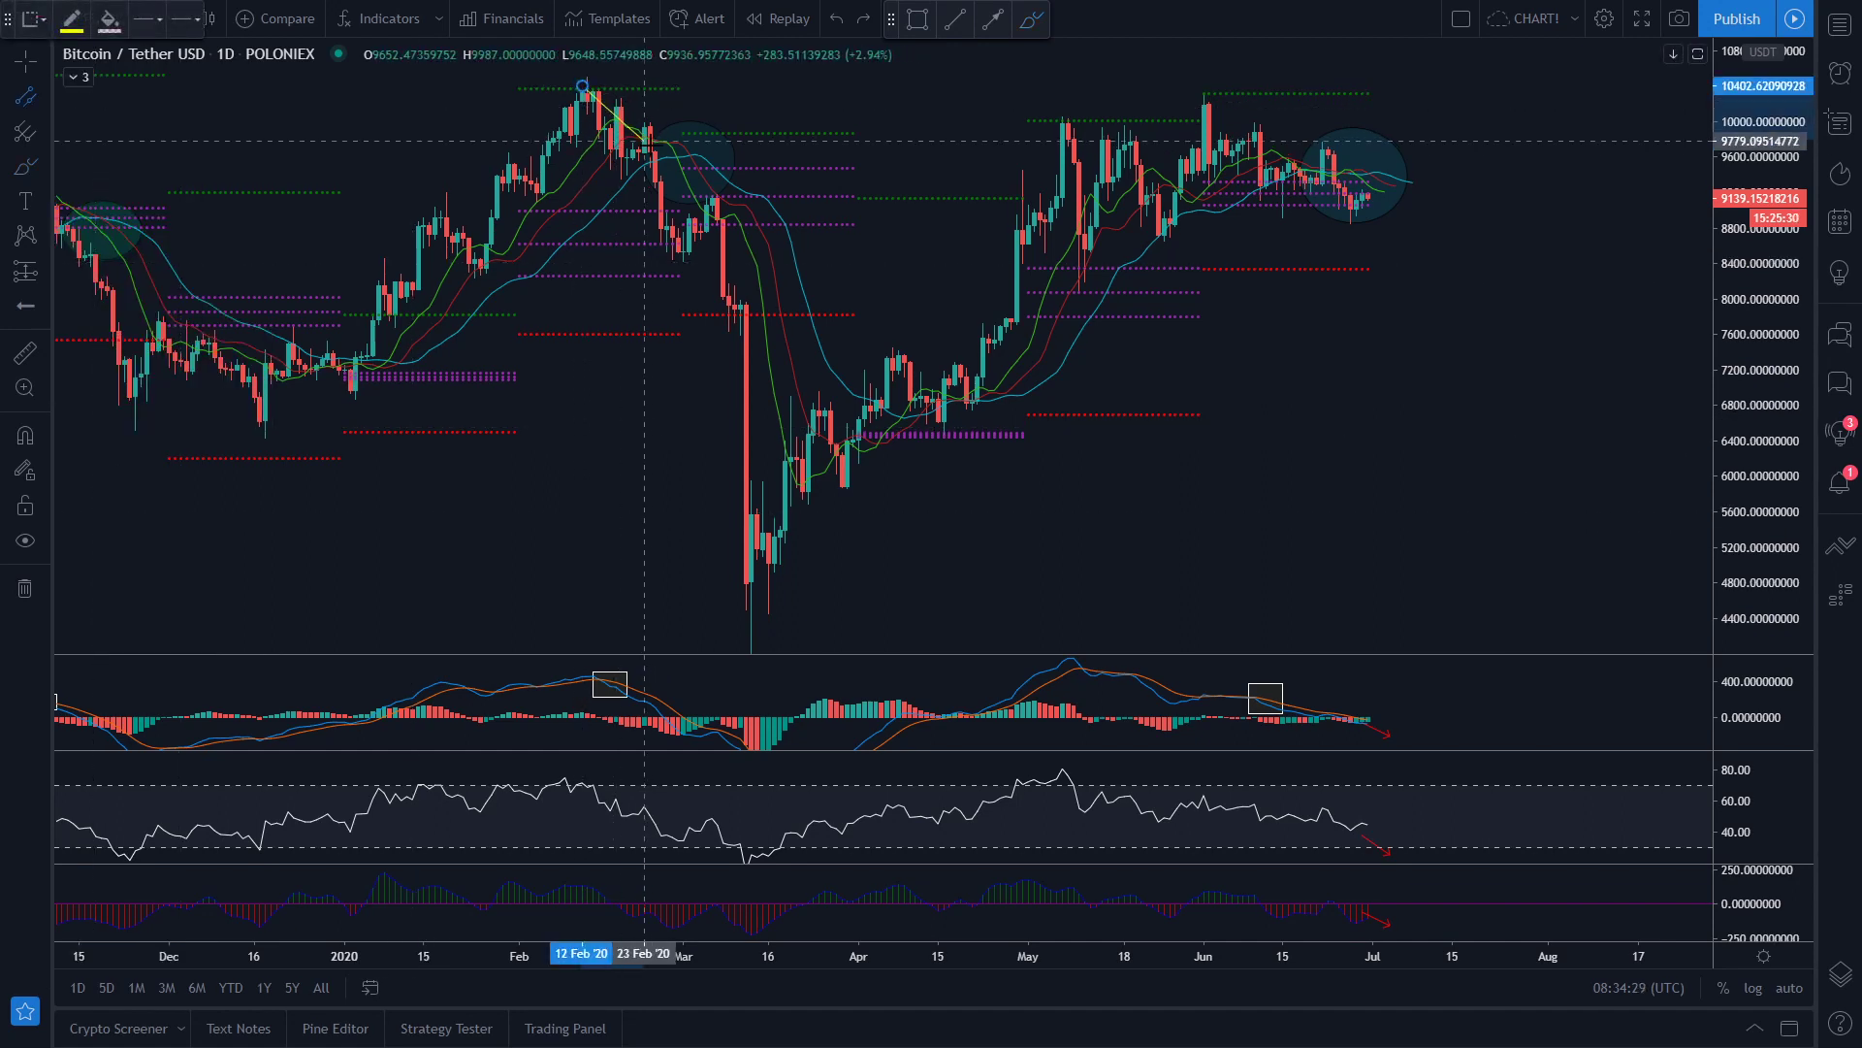
pyautogui.click(700, 146)
pyautogui.click(657, 187)
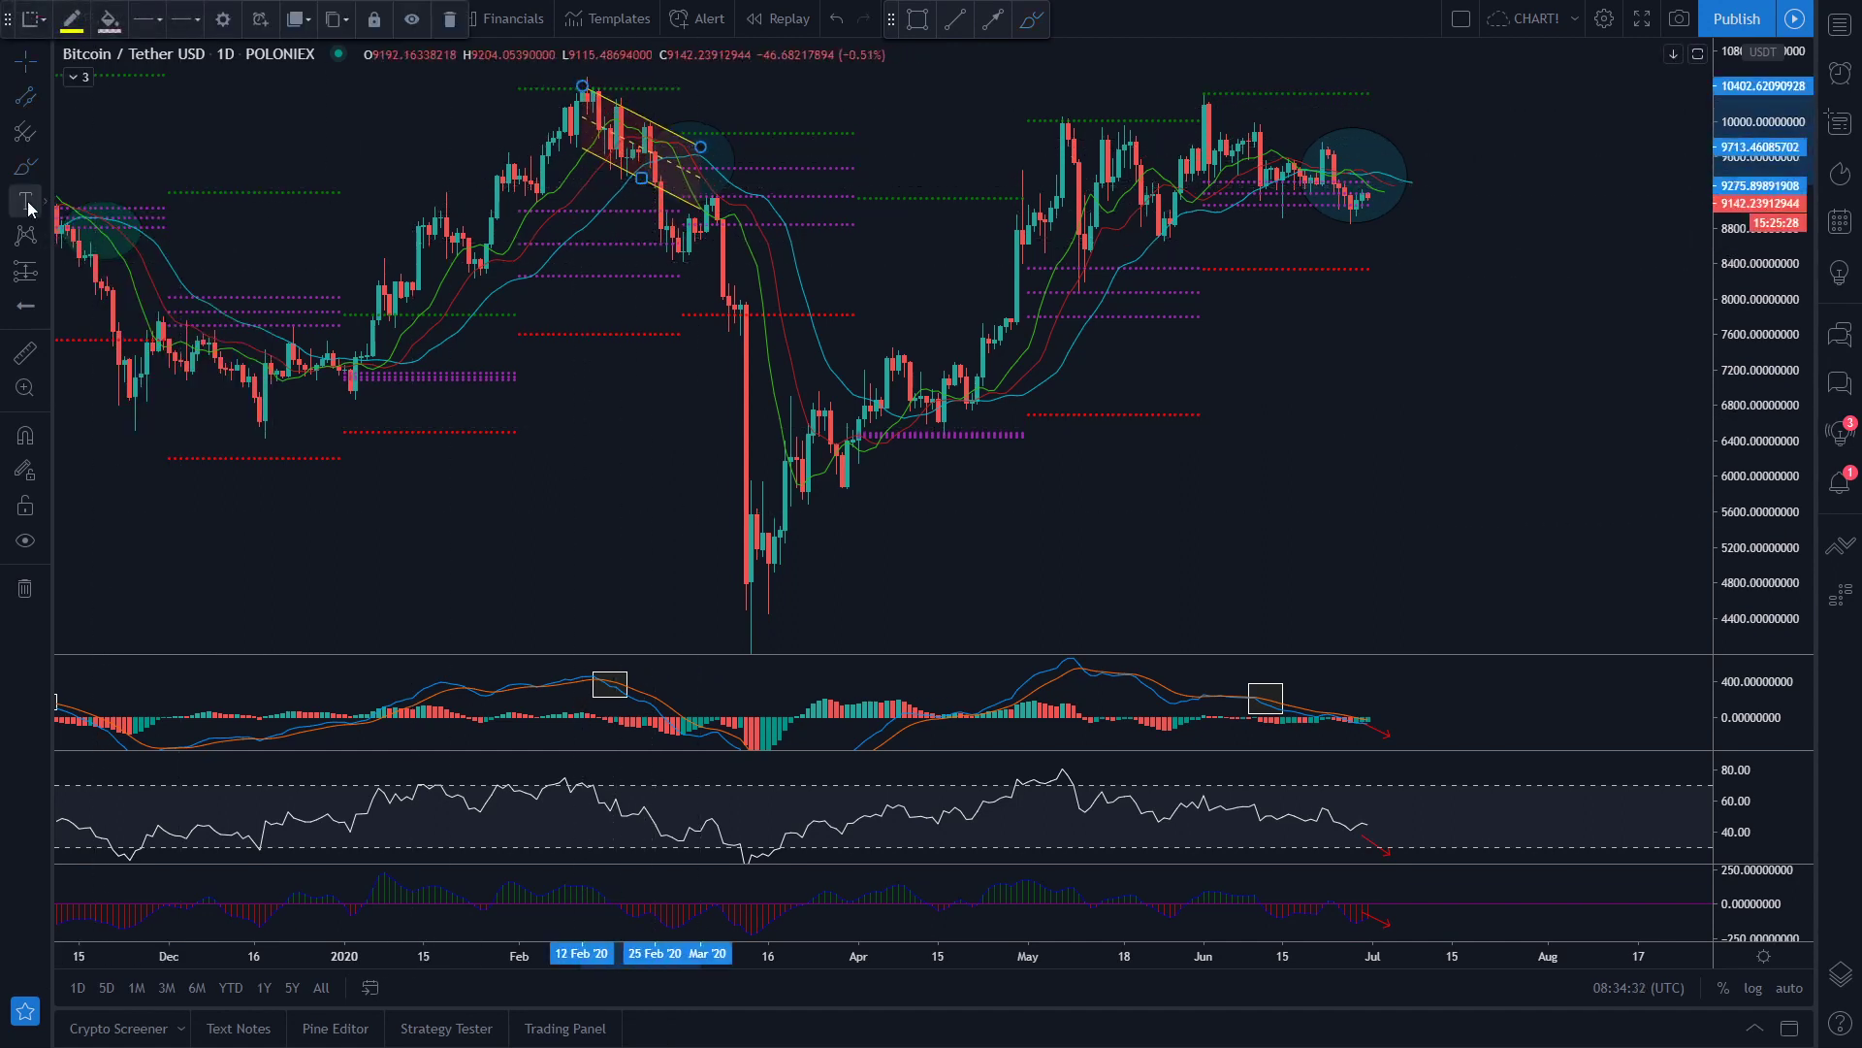
# - Draw a descending parallel channel from 01 Jun '20 at about 10,260 to 13 Jul '20 at about 9,221, enclosing the June candles
pyautogui.click(25, 98)
pyautogui.click(1204, 98)
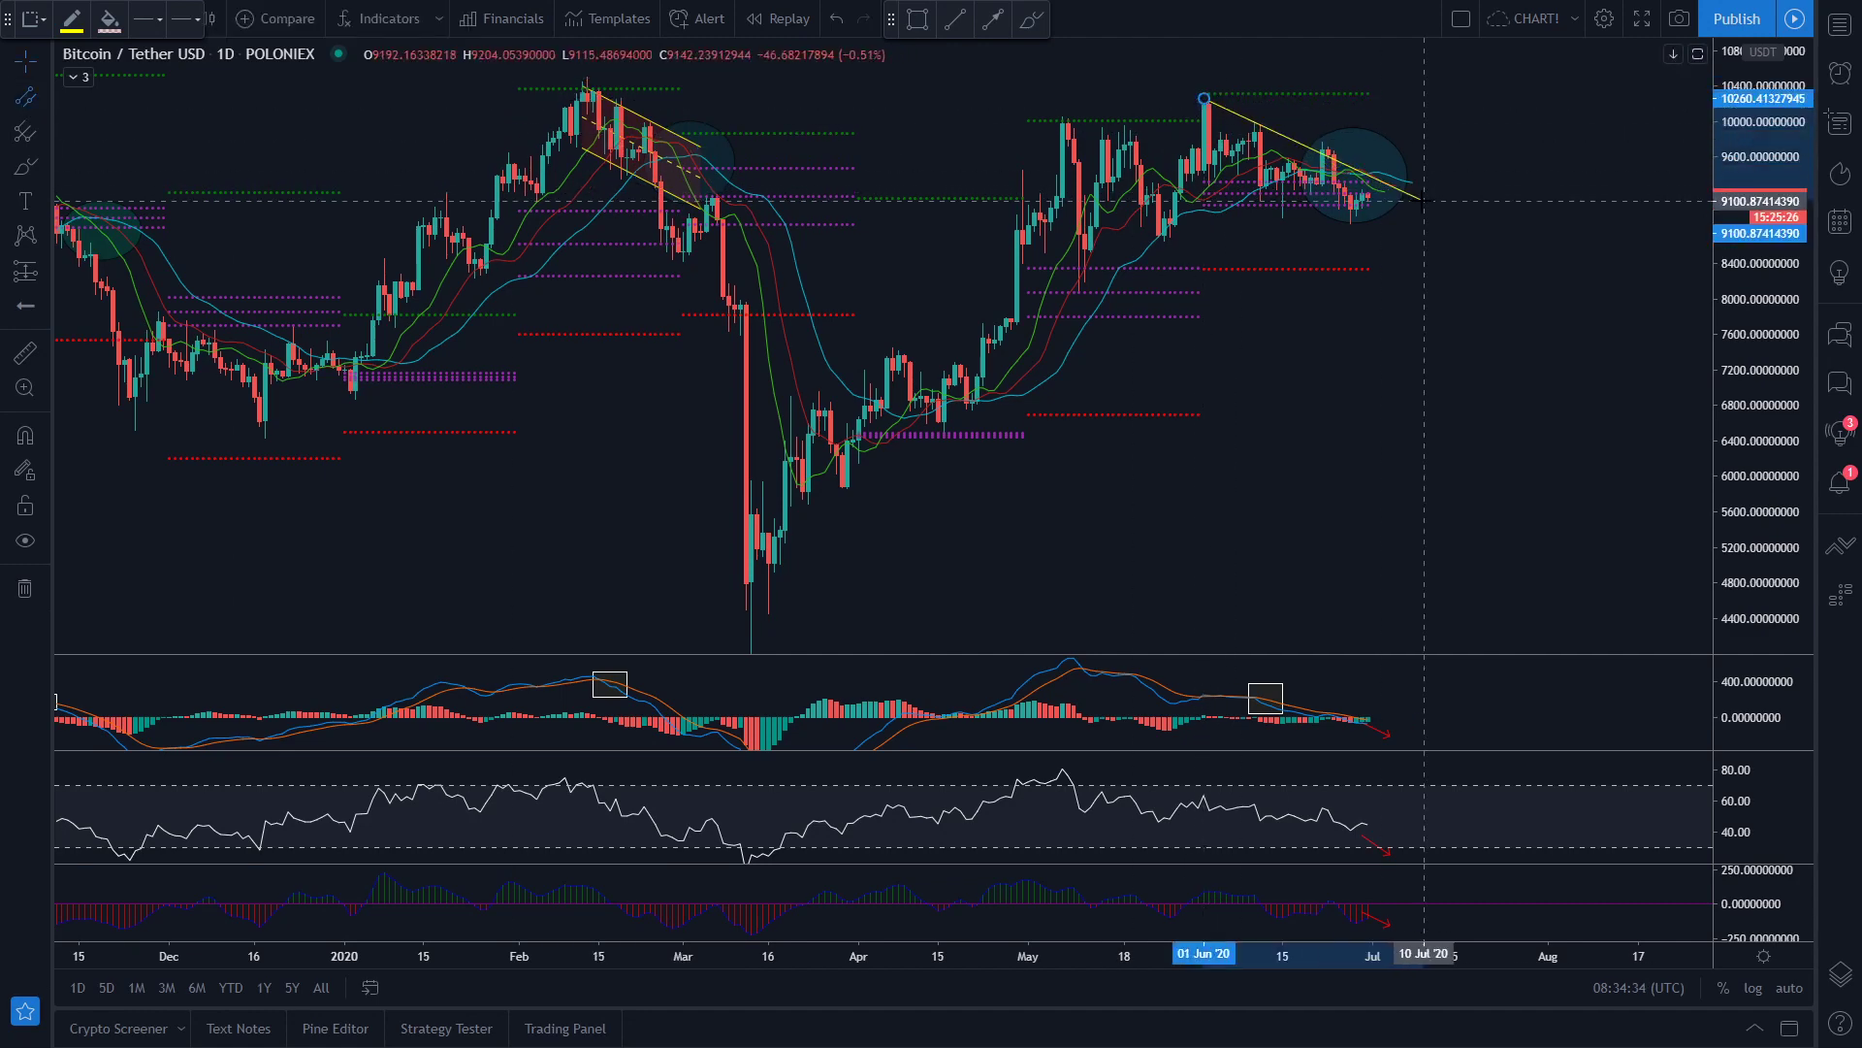
pyautogui.click(1441, 189)
pyautogui.click(1323, 205)
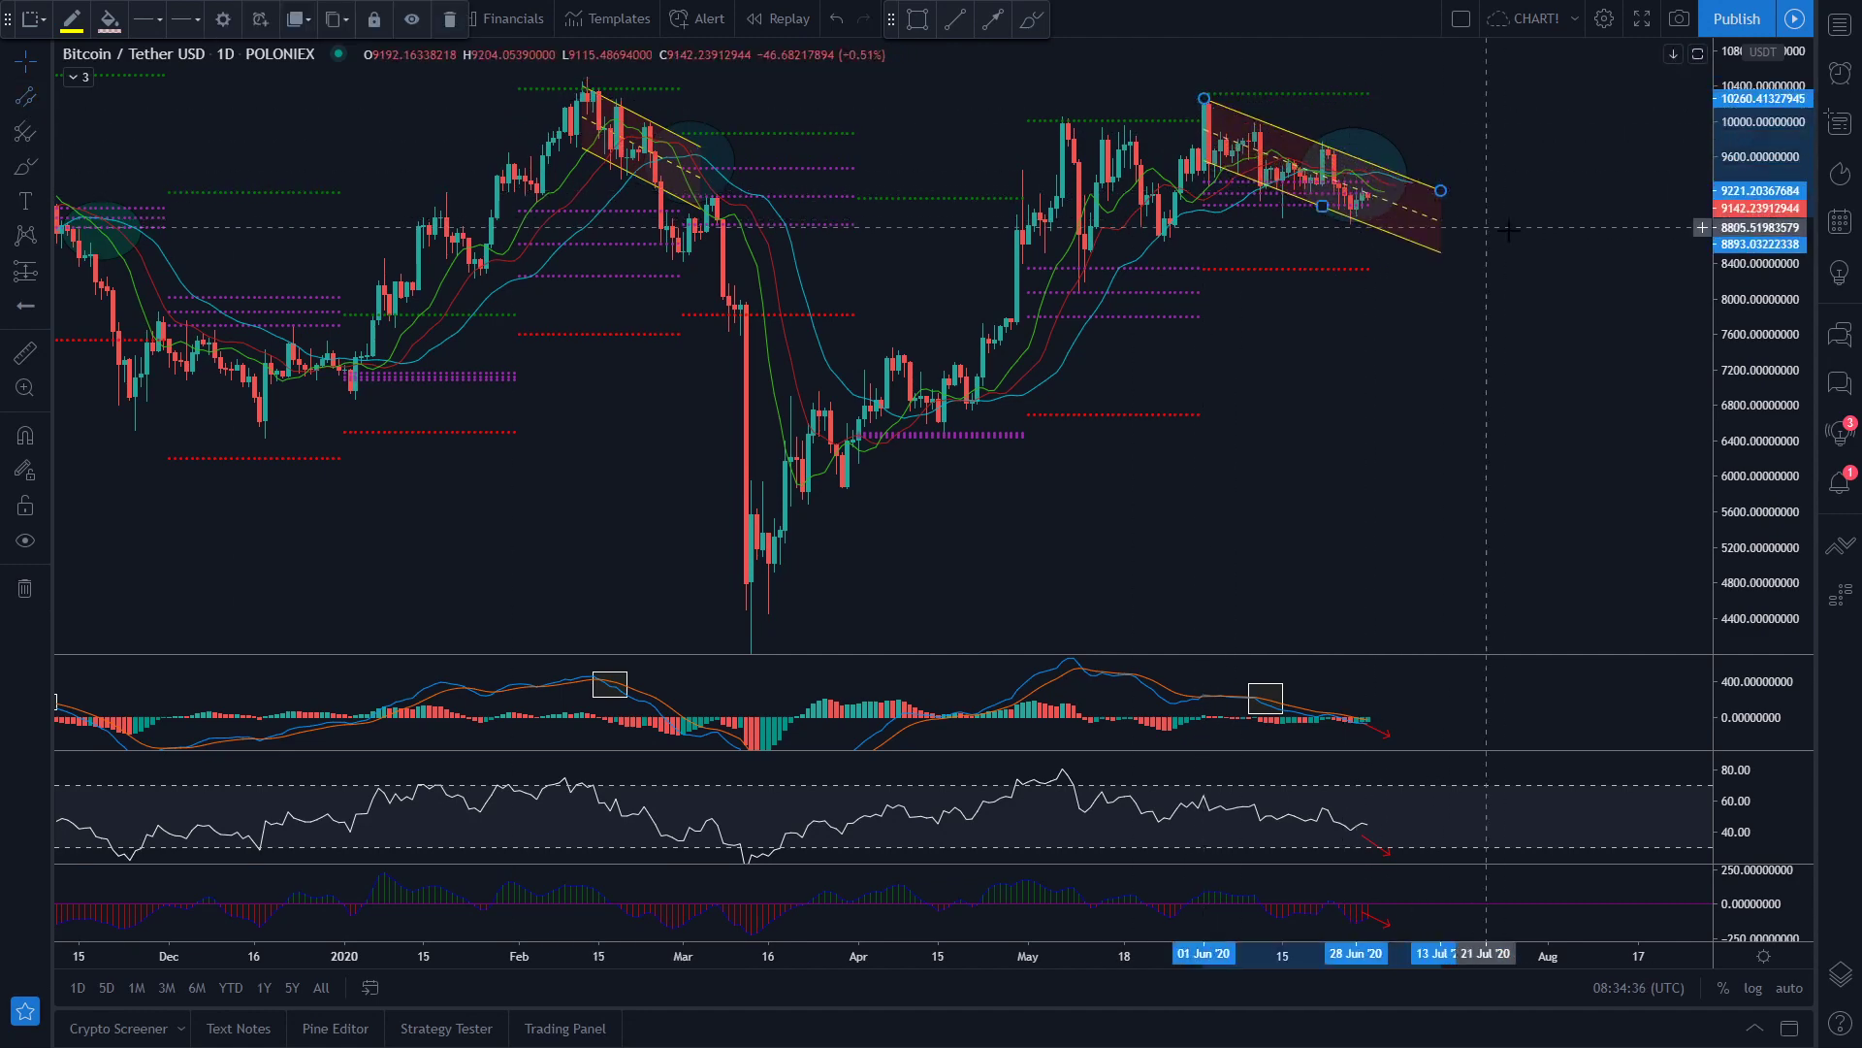
# - Sketch the dip, rebound and drop from late February to 10 Mar '20 and a similar path after late June '20 with the Brush, and undo both
pyautogui.scroll(2, 711, 406)
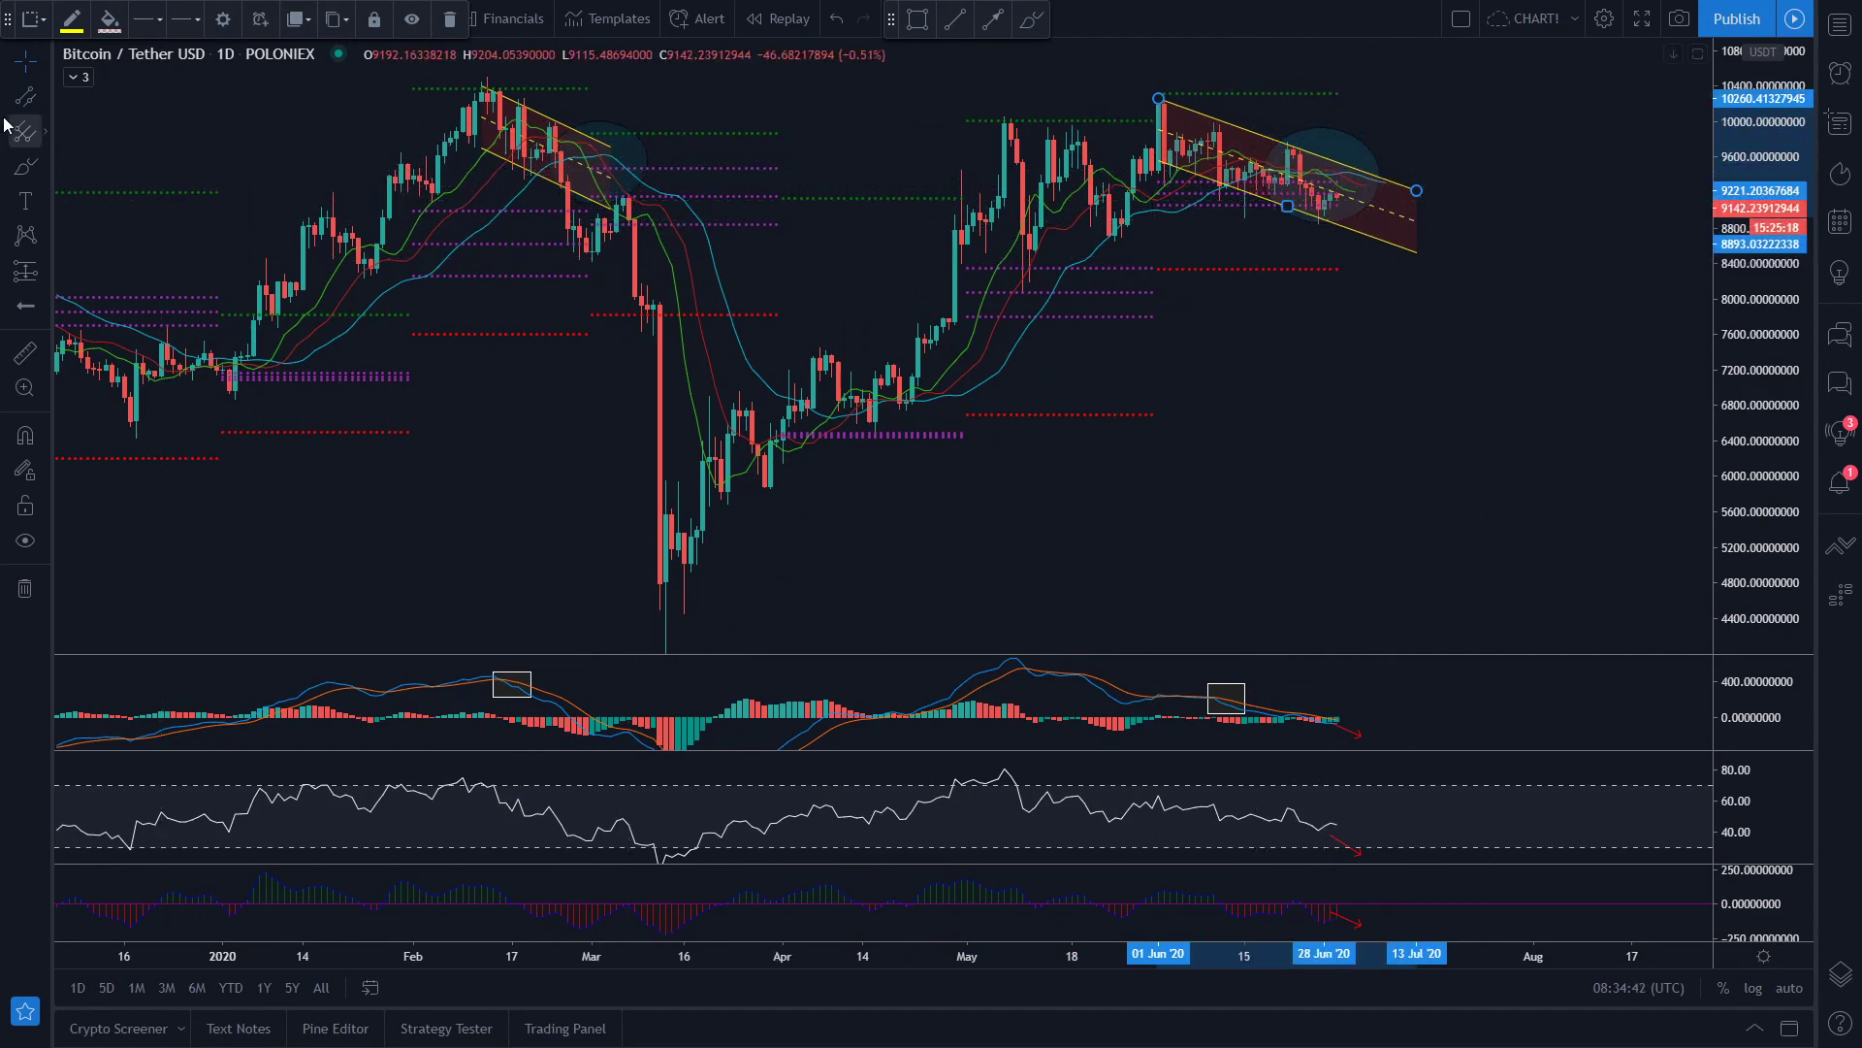
pyautogui.click(24, 165)
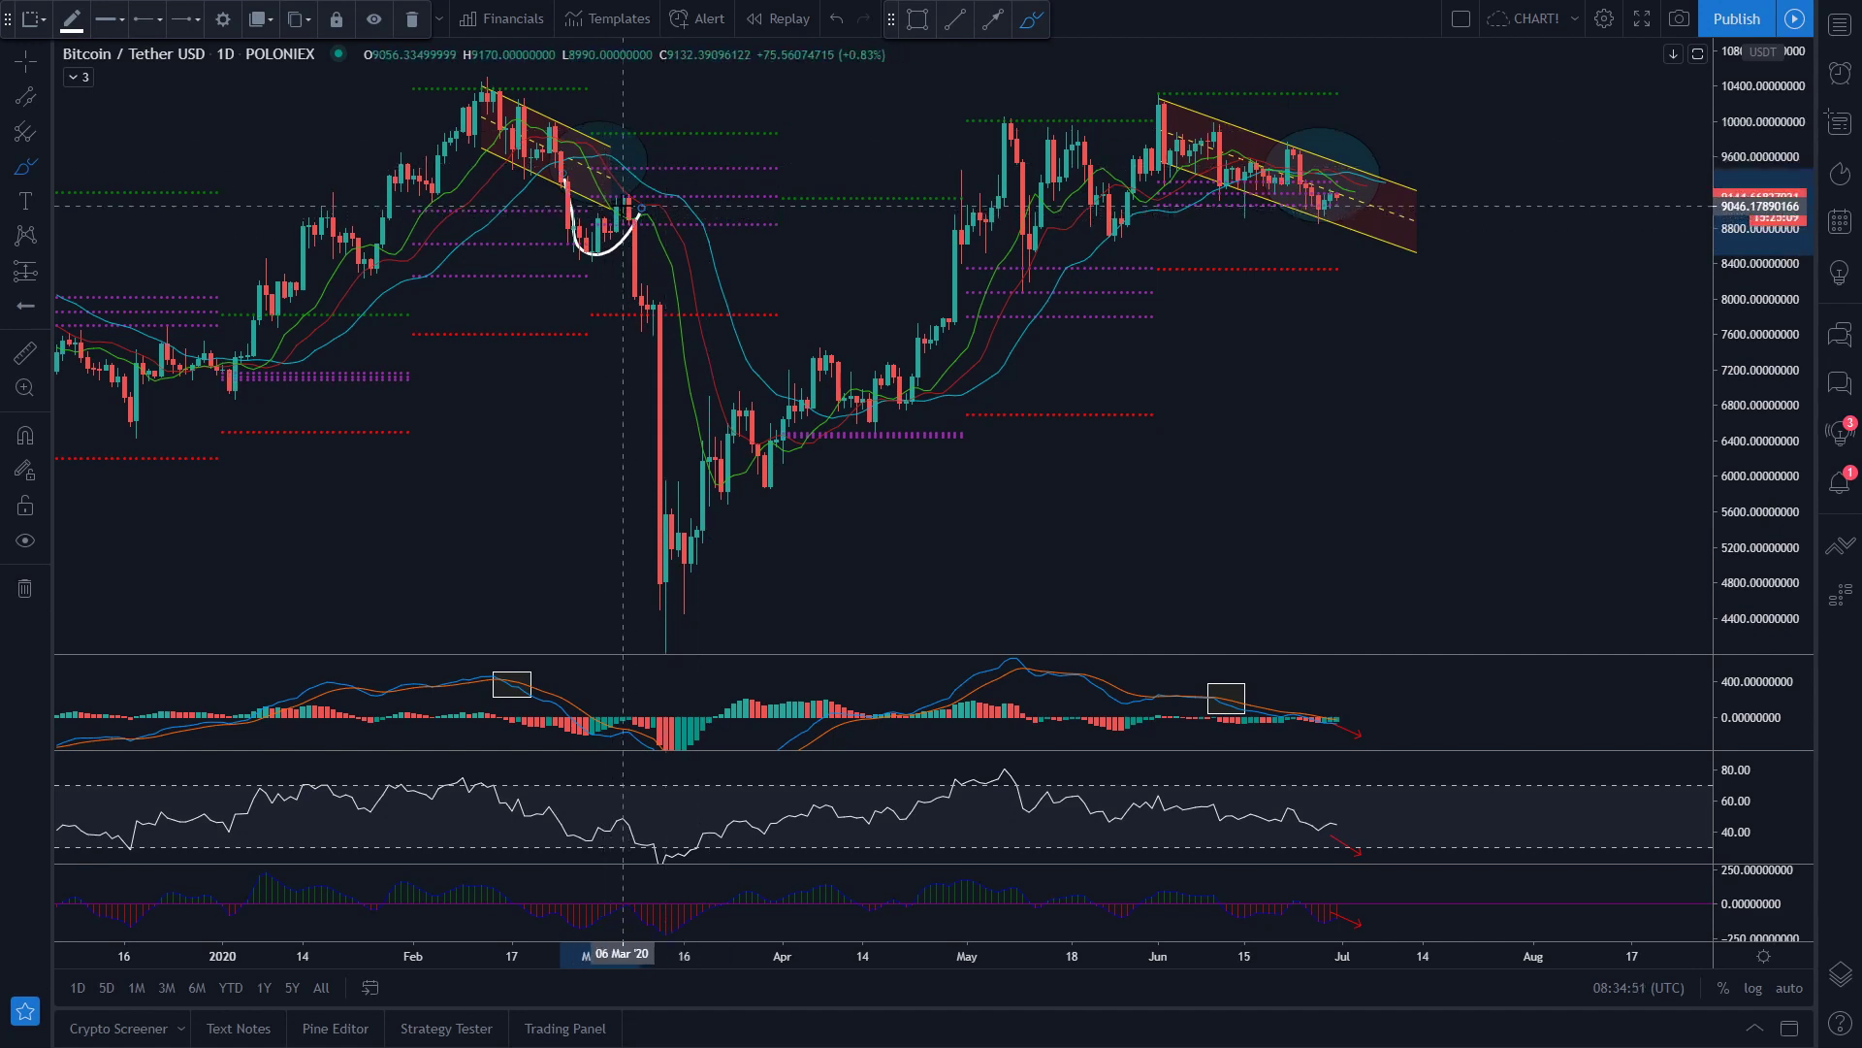
pyautogui.moveTo(641, 239); pyautogui.dragTo(645, 340)
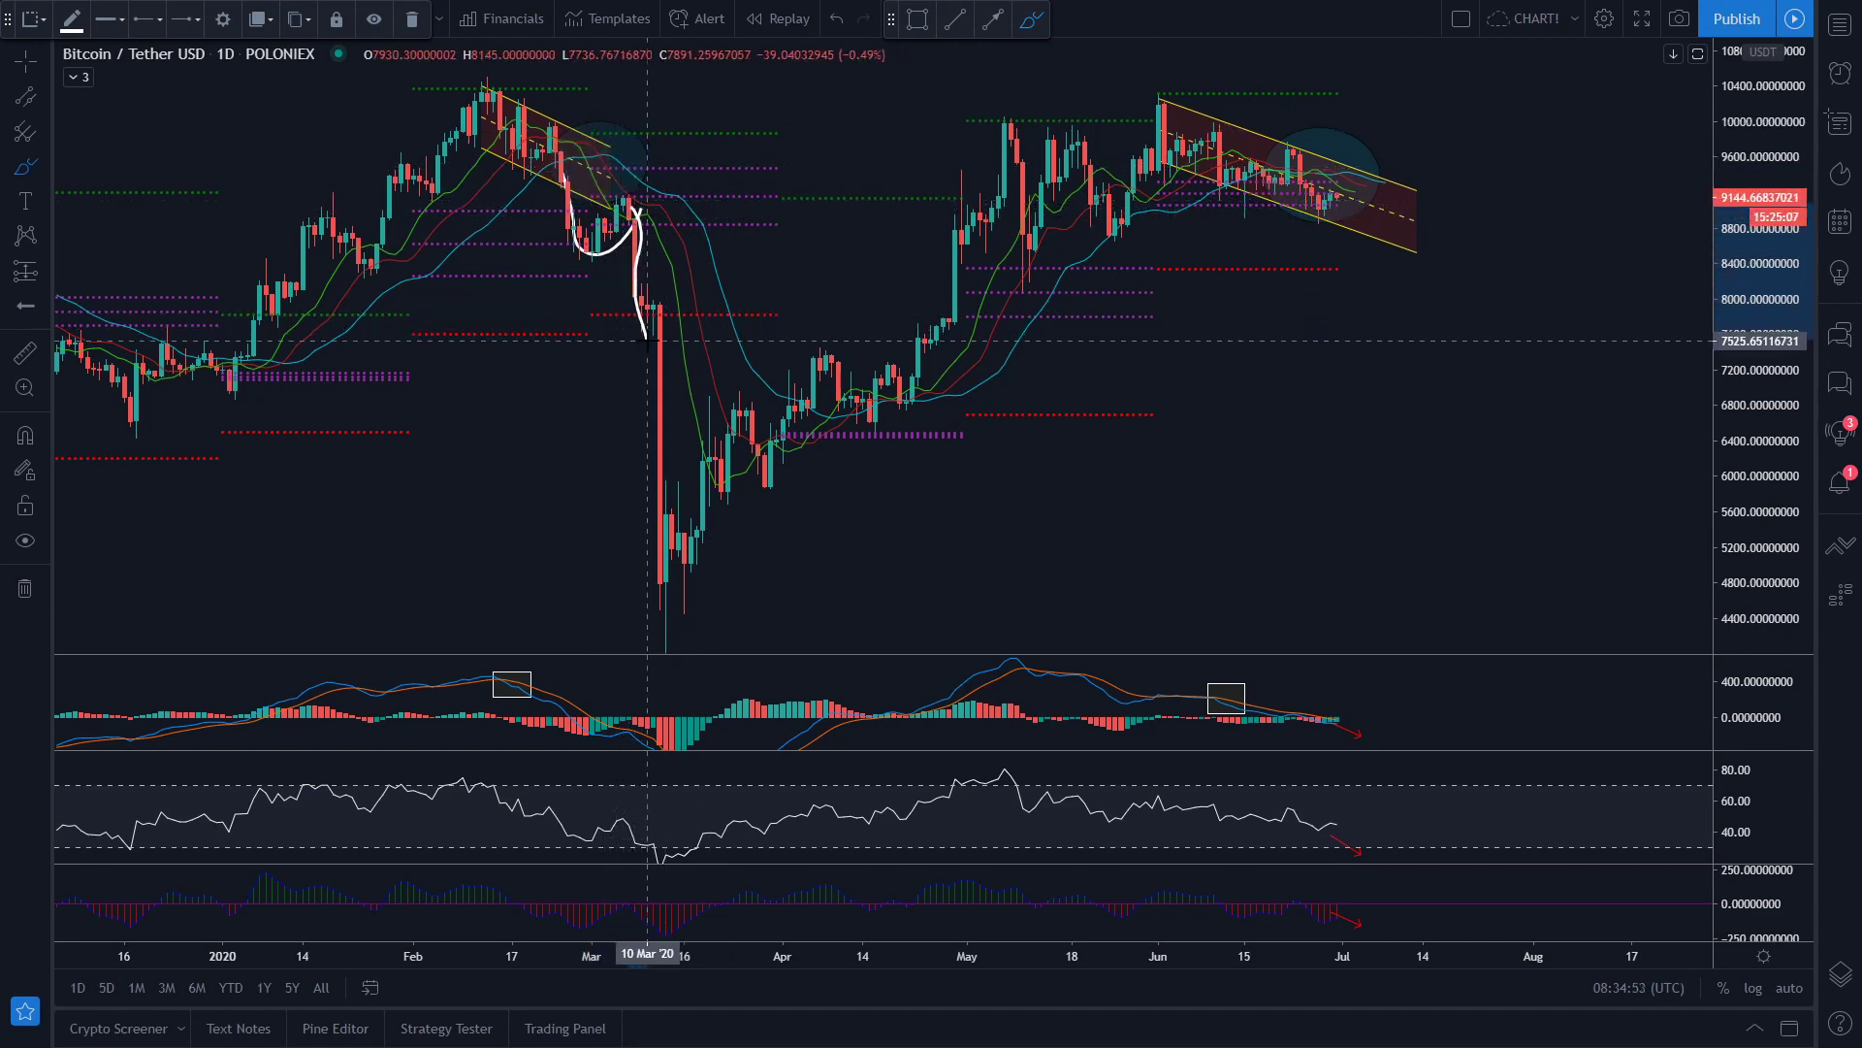
pyautogui.moveTo(1300, 173); pyautogui.dragTo(1300, 202)
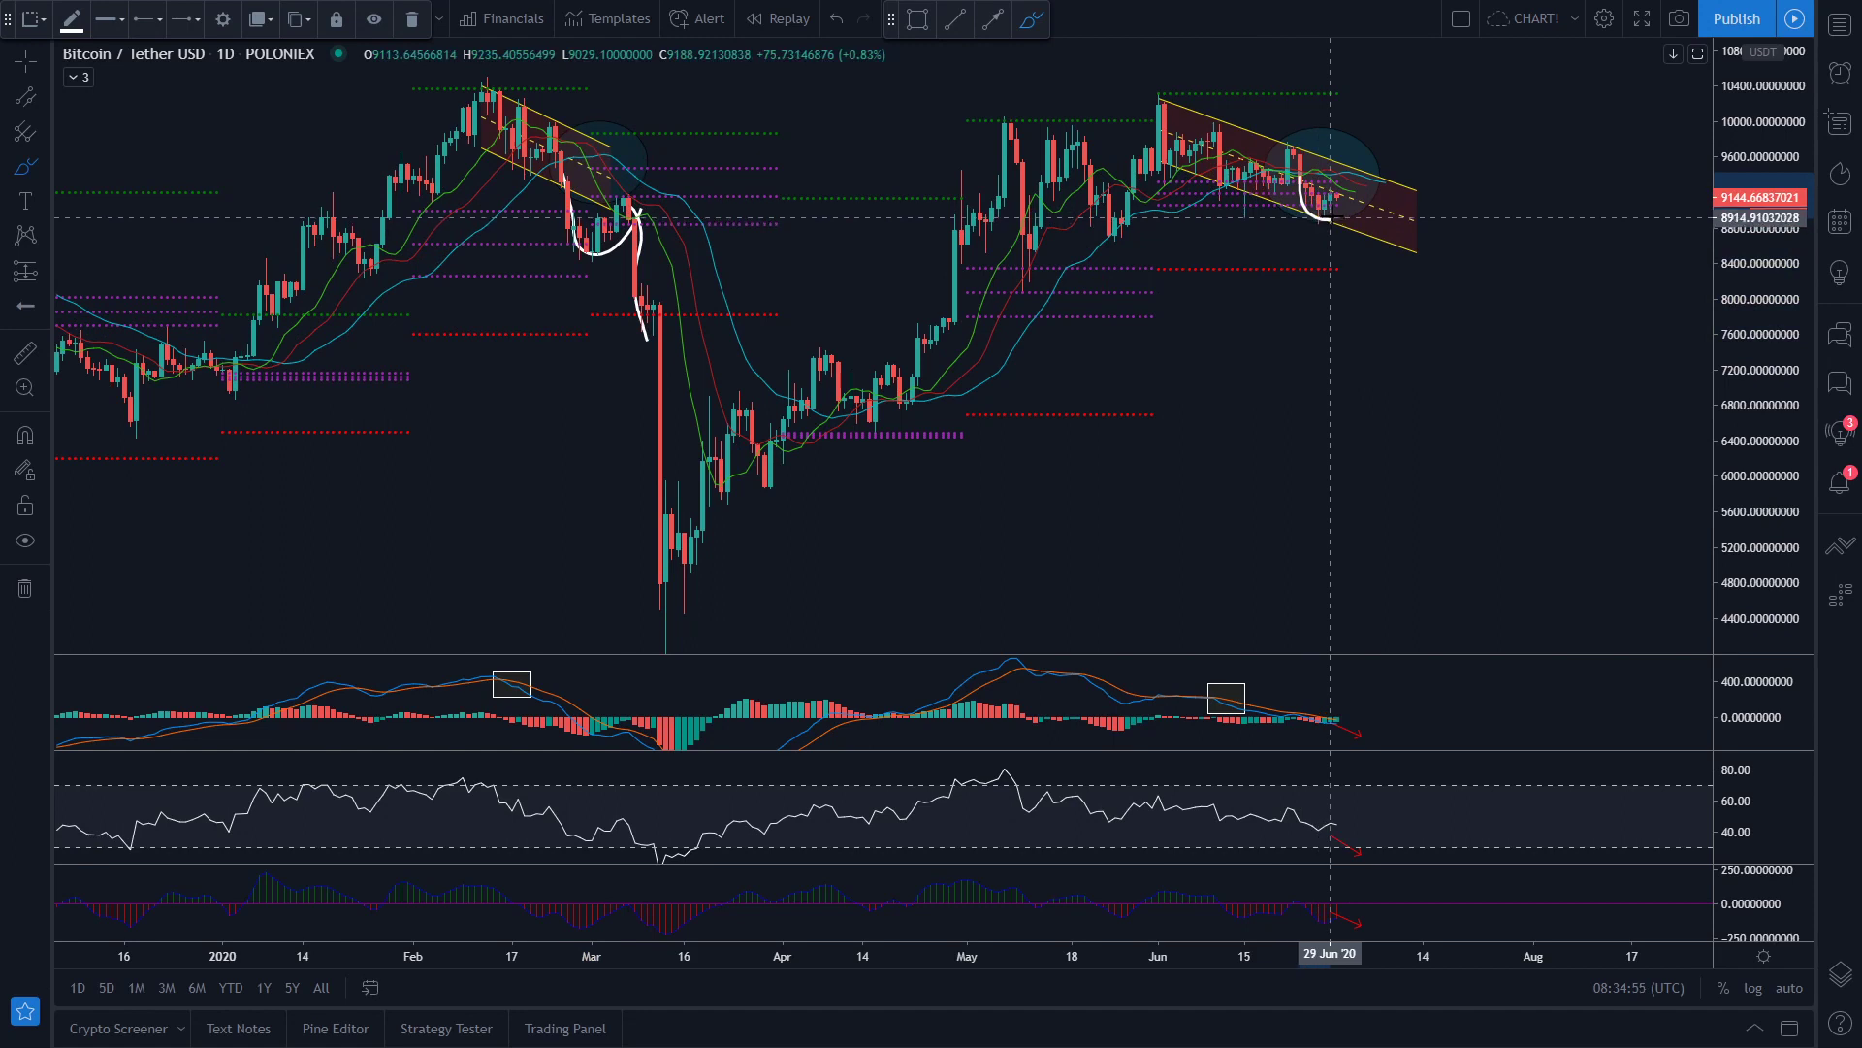
pyautogui.moveTo(1348, 181); pyautogui.dragTo(1380, 264)
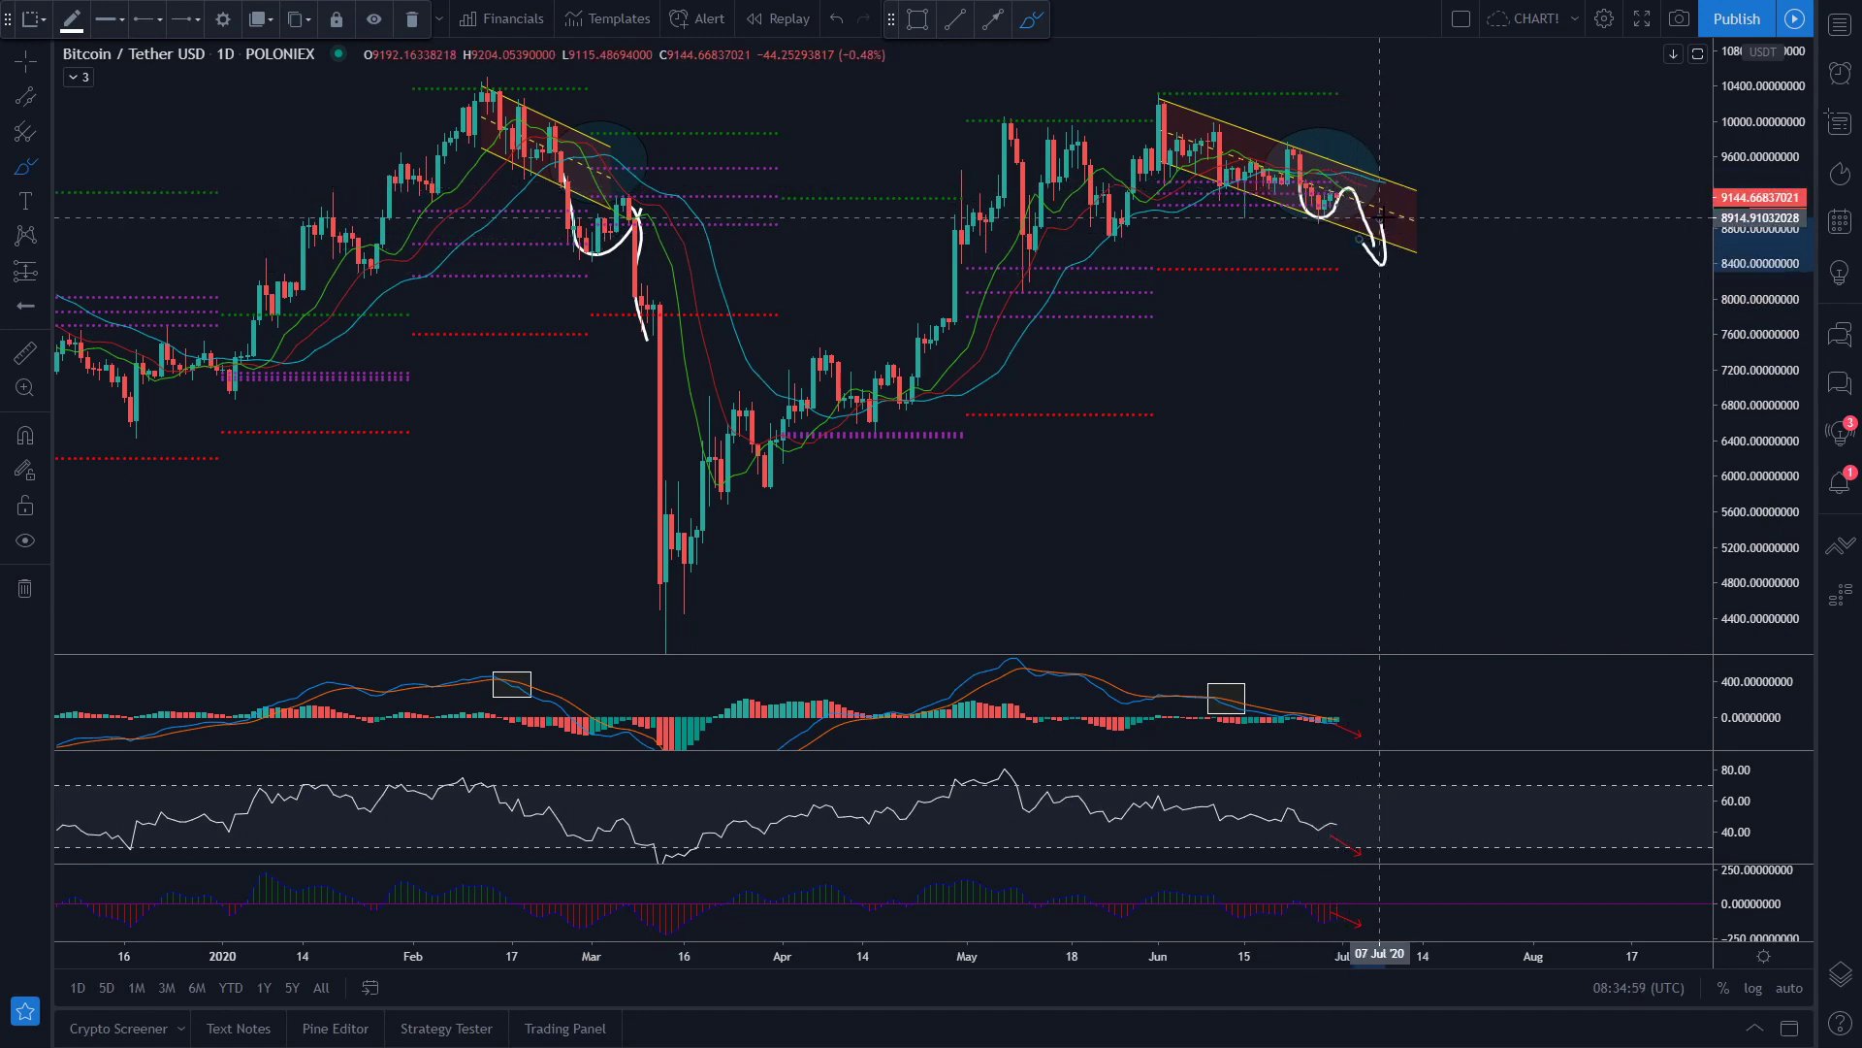
pyautogui.hotkey('ctrl', 'z')
pyautogui.hotkey('ctrl', 'z')
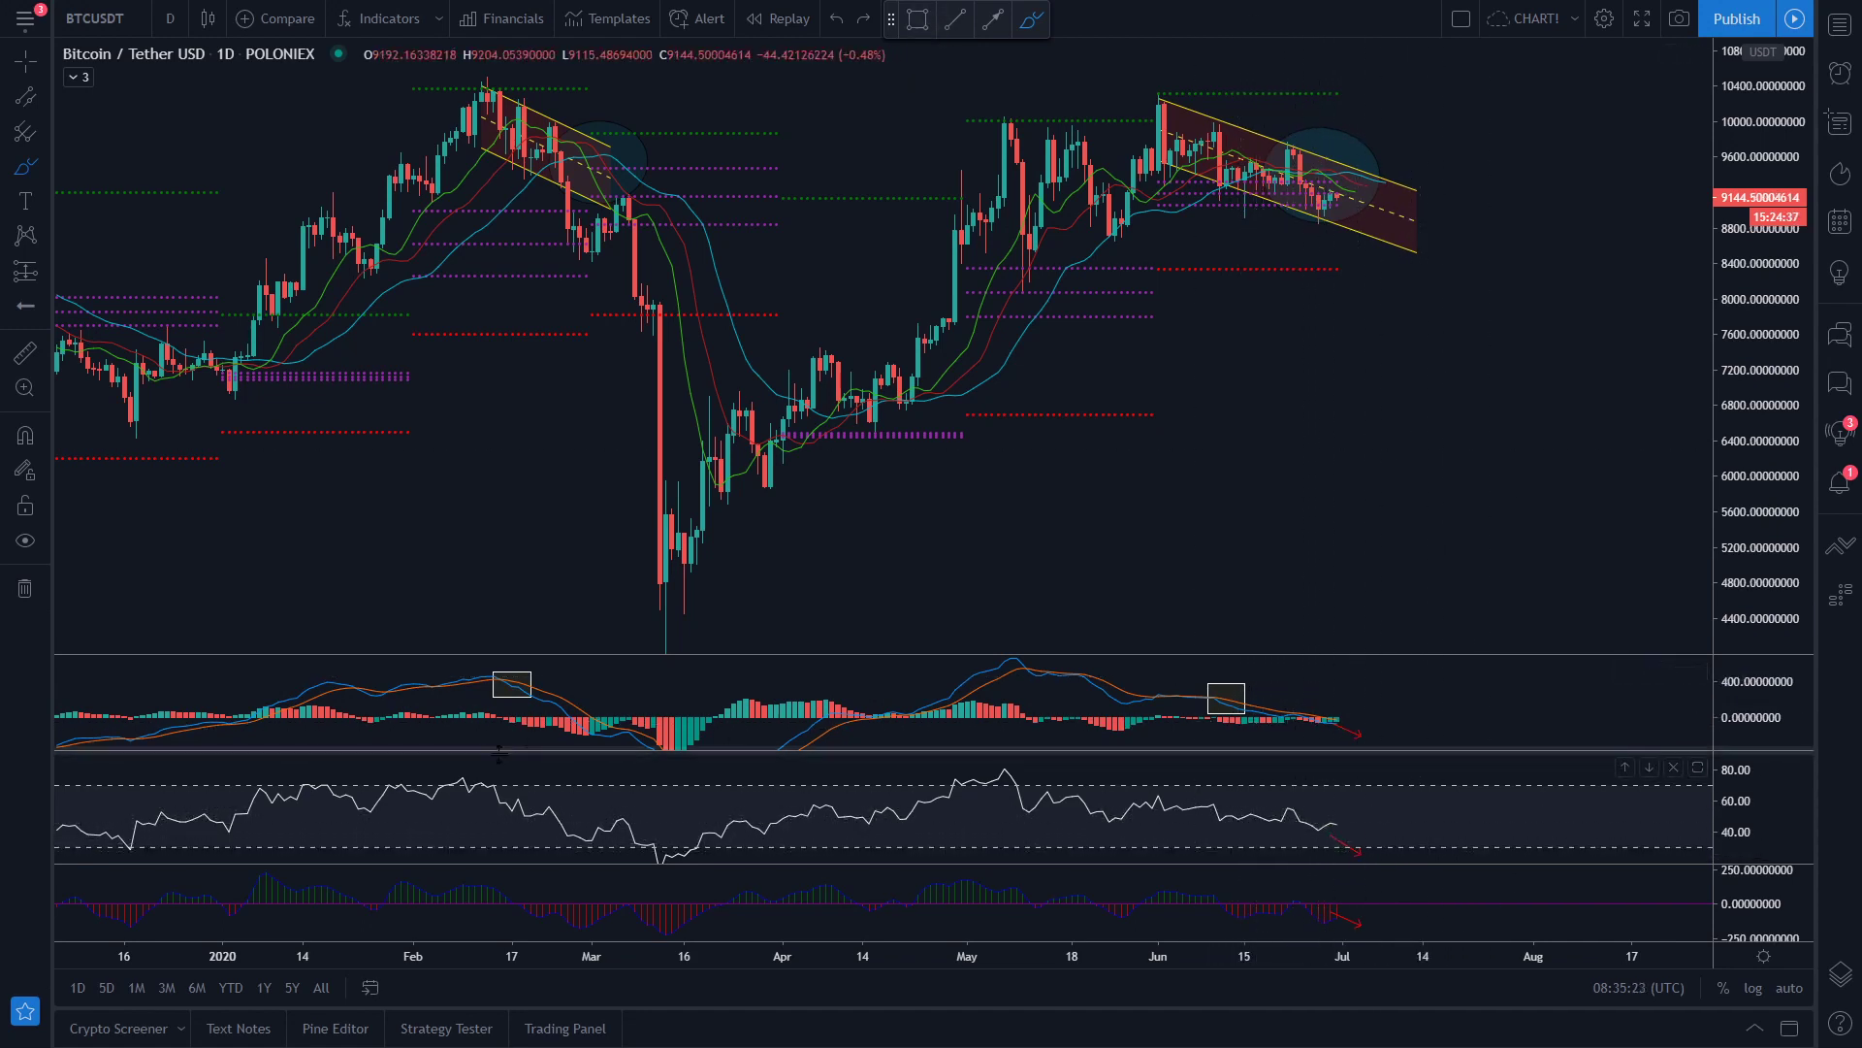
# - Draw a descending arrow over the RSI-style oscillator line from 15 Feb '20 at about 68.10 to 26 Feb '20 at about 53.22
pyautogui.click(38, 103)
pyautogui.click(76, 103)
pyautogui.click(499, 788)
pyautogui.click(568, 811)
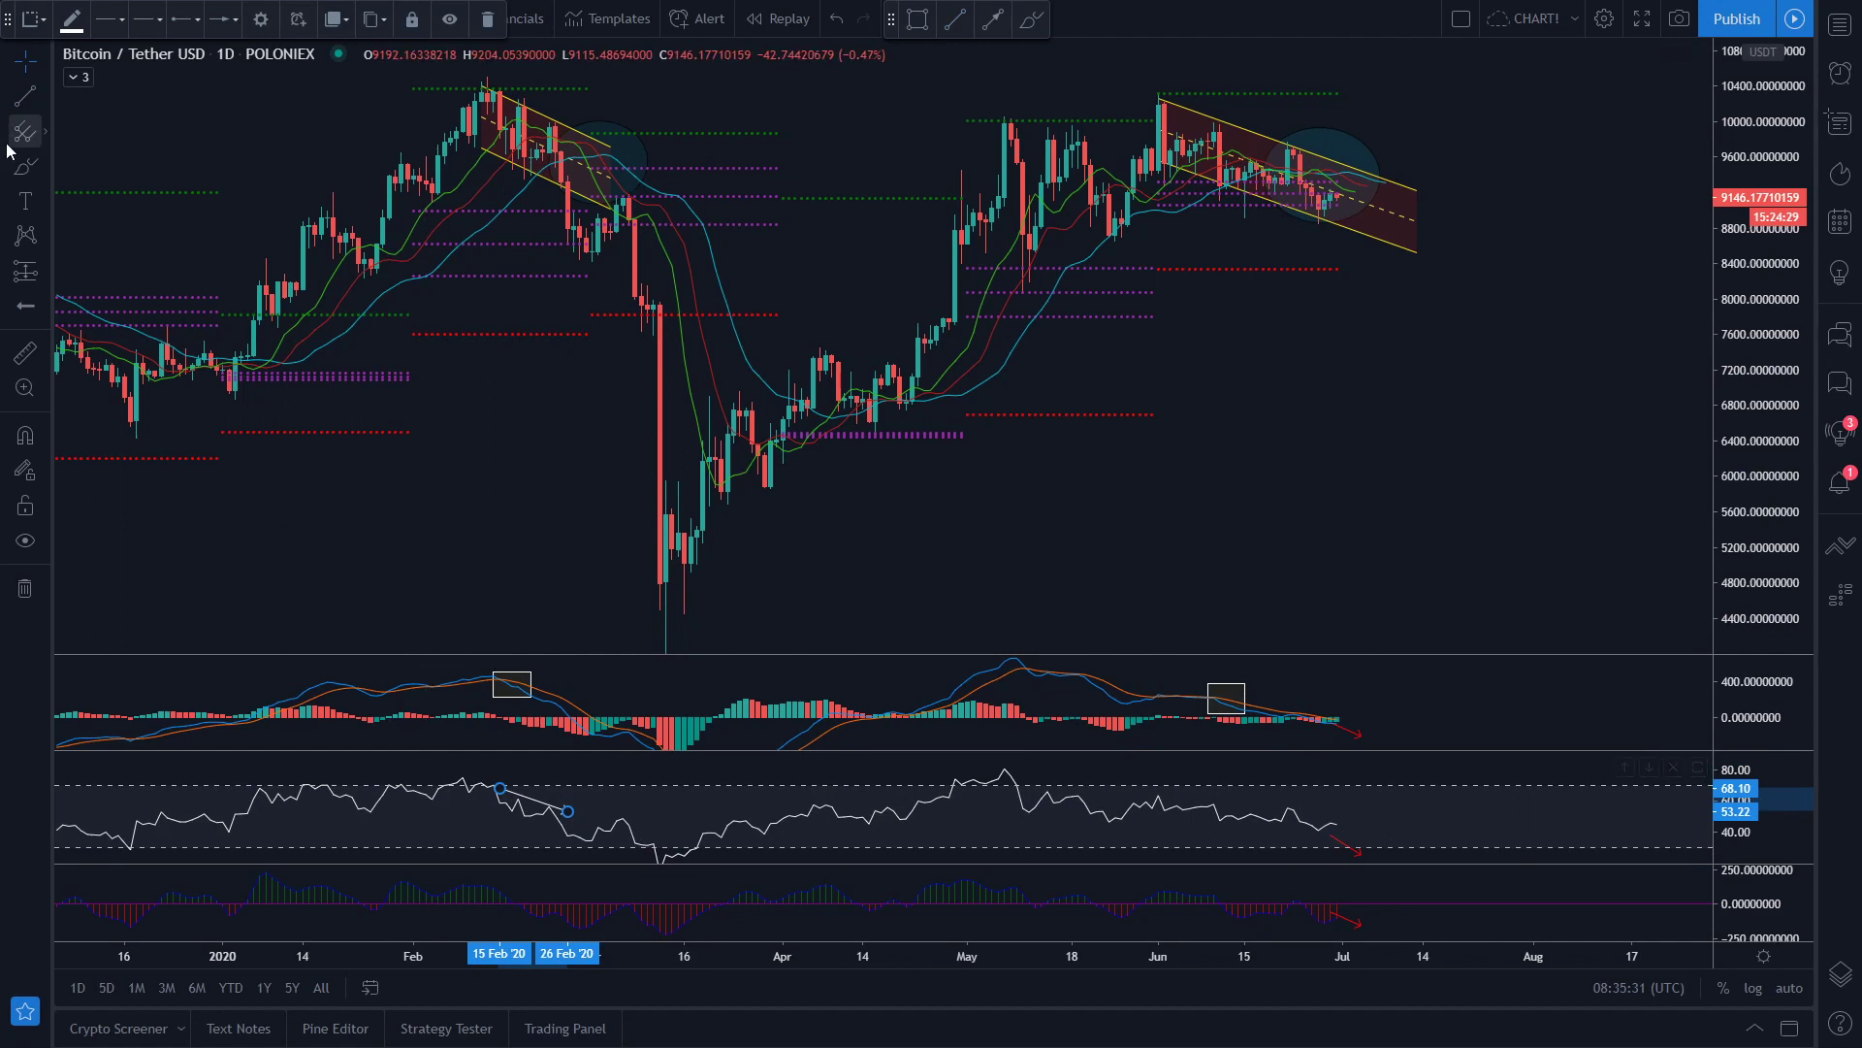
# - Draw a descending arrow over the same oscillator from 08 Jun '20 at about 66.24 to early July '20 at about 45.17
pyautogui.click(22, 99)
pyautogui.click(1201, 790)
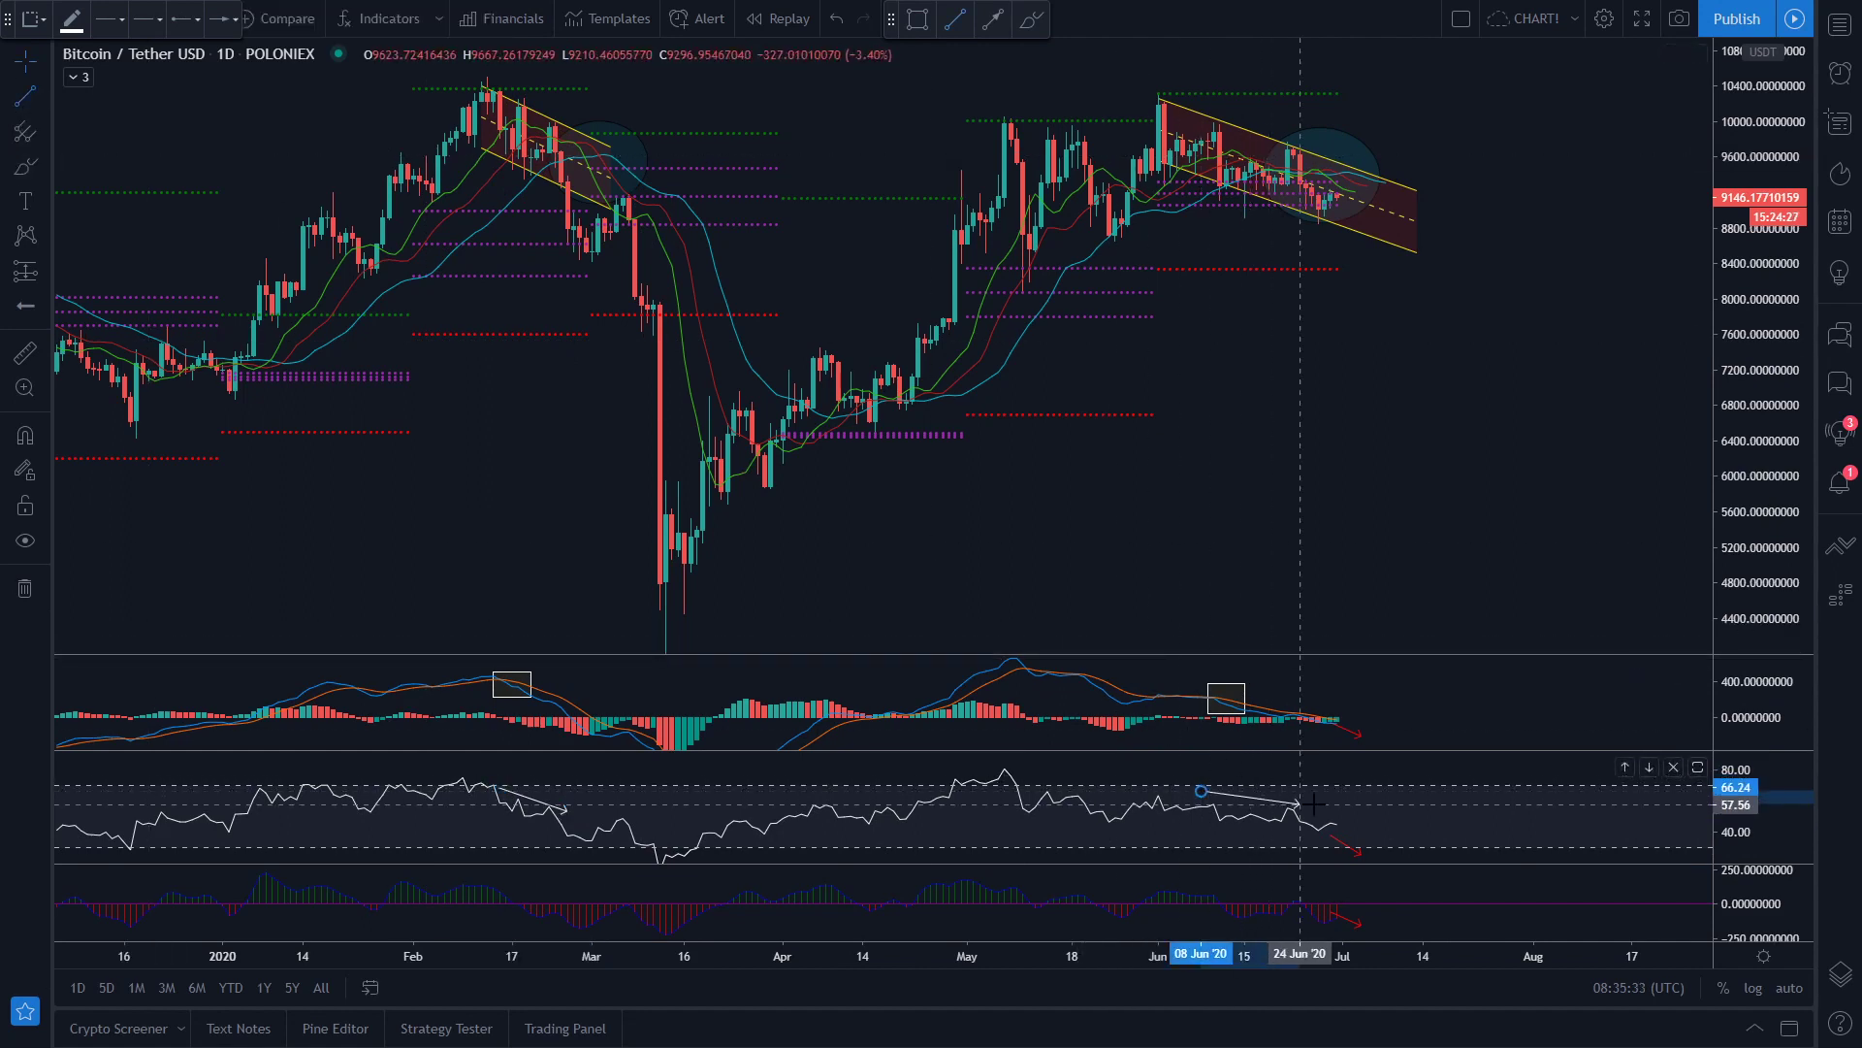
pyautogui.click(1355, 822)
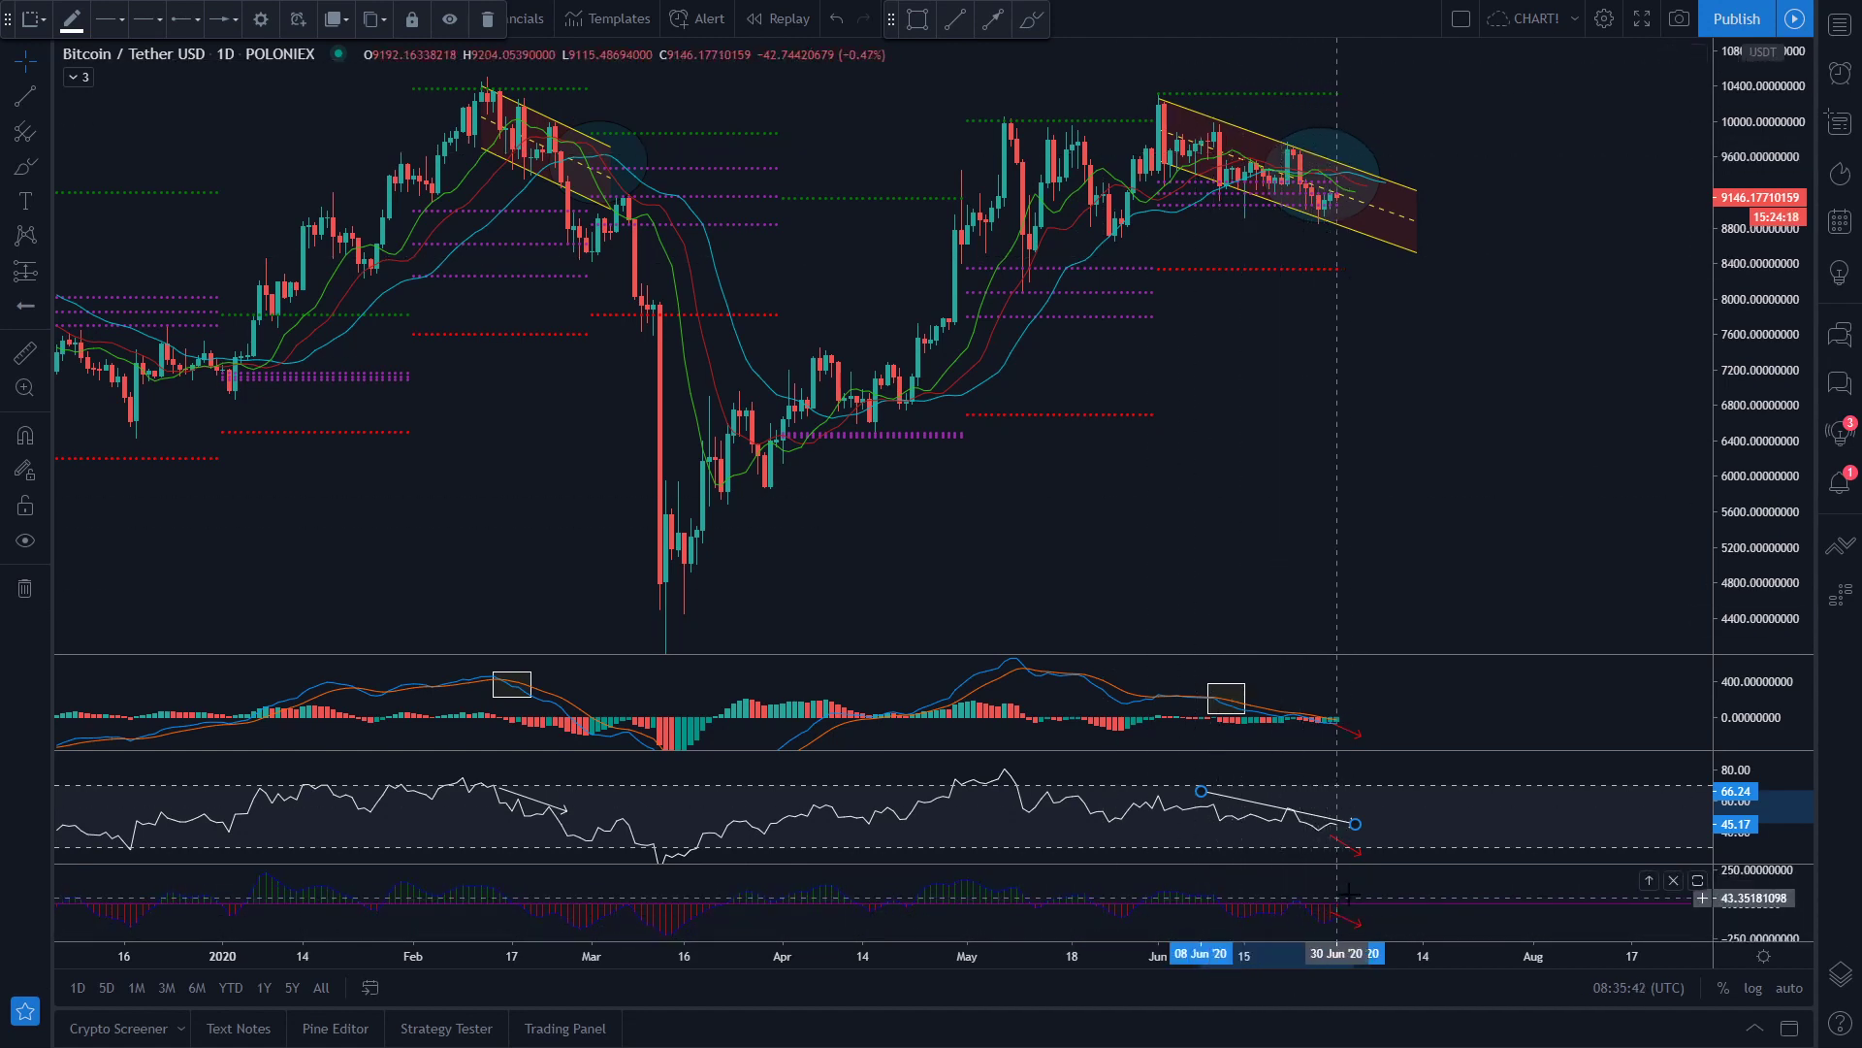
# - Shift the lowest histogram's red arrow to span 02 to 07 Jul '20, and circle its February–March and June–July bars with the Brush
pyautogui.click(1380, 914)
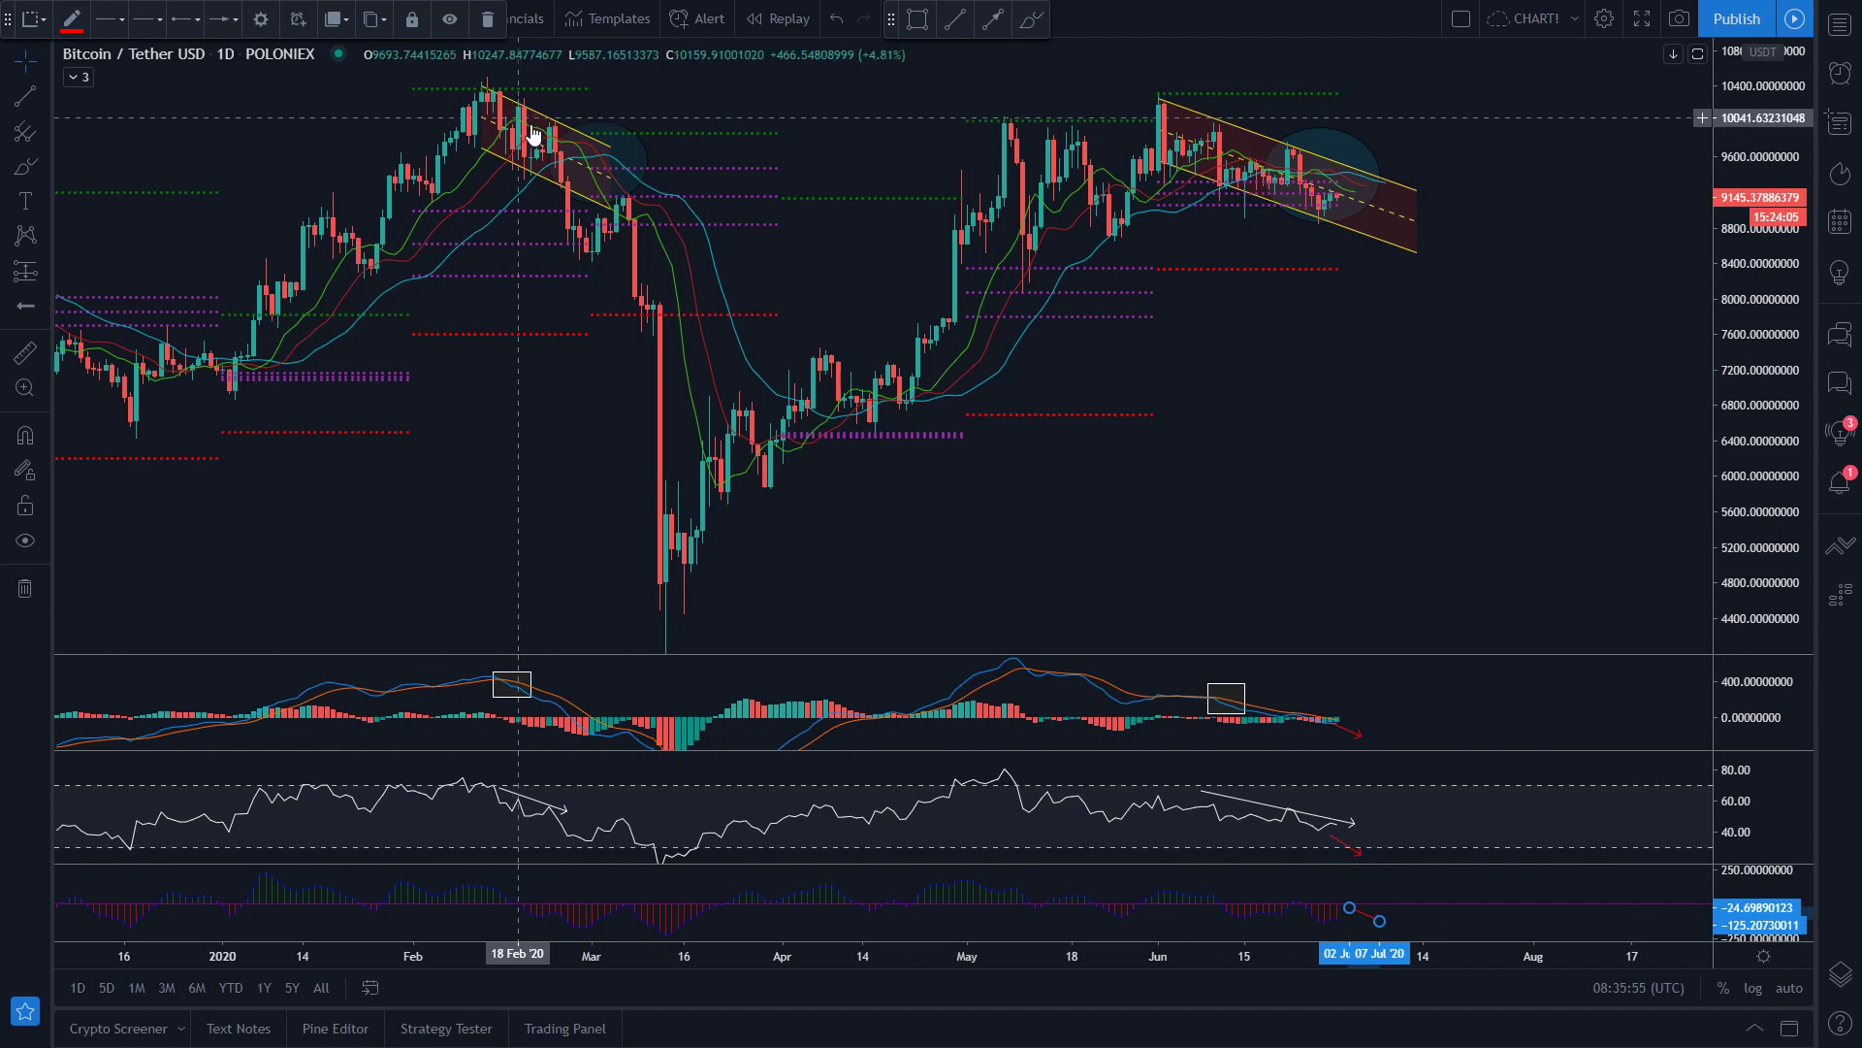
pyautogui.click(25, 166)
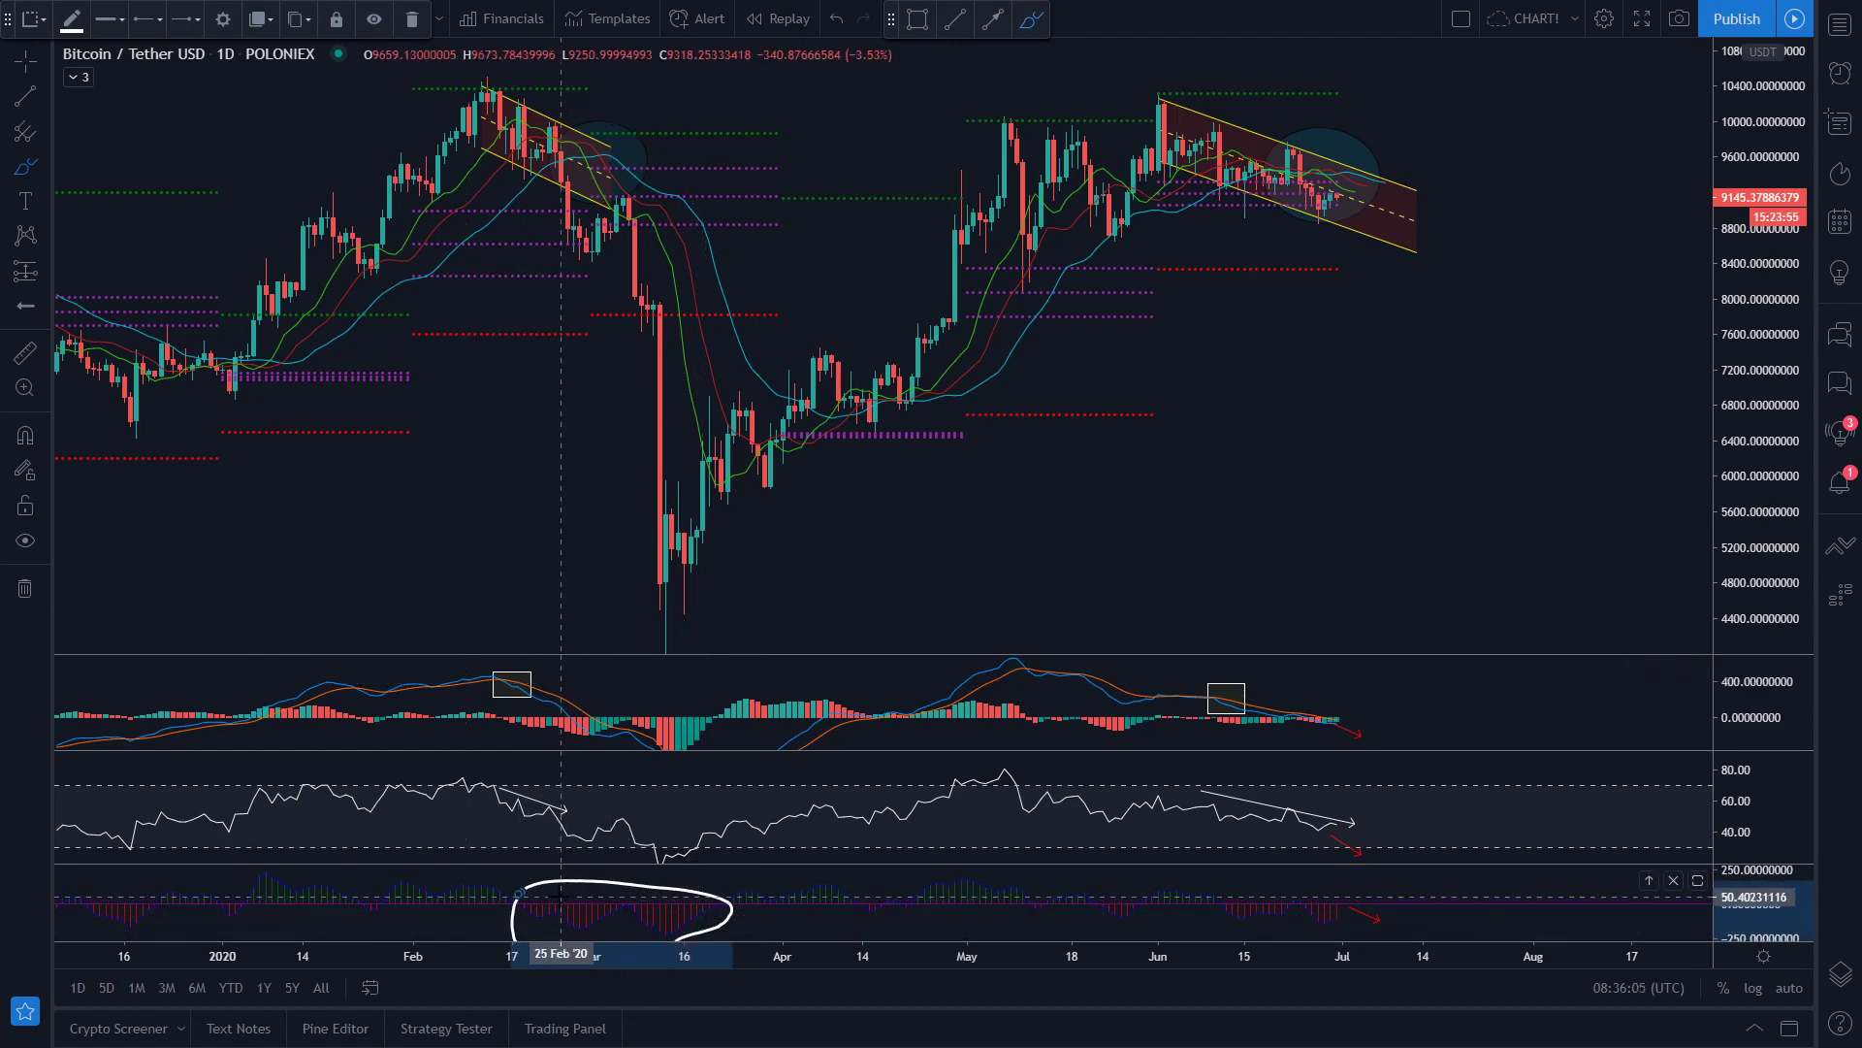
pyautogui.moveTo(1245, 885)
pyautogui.mouseDown()
pyautogui.moveTo(1214, 919)
pyautogui.moveTo(1354, 934)
pyautogui.moveTo(1247, 886)
pyautogui.mouseUp()
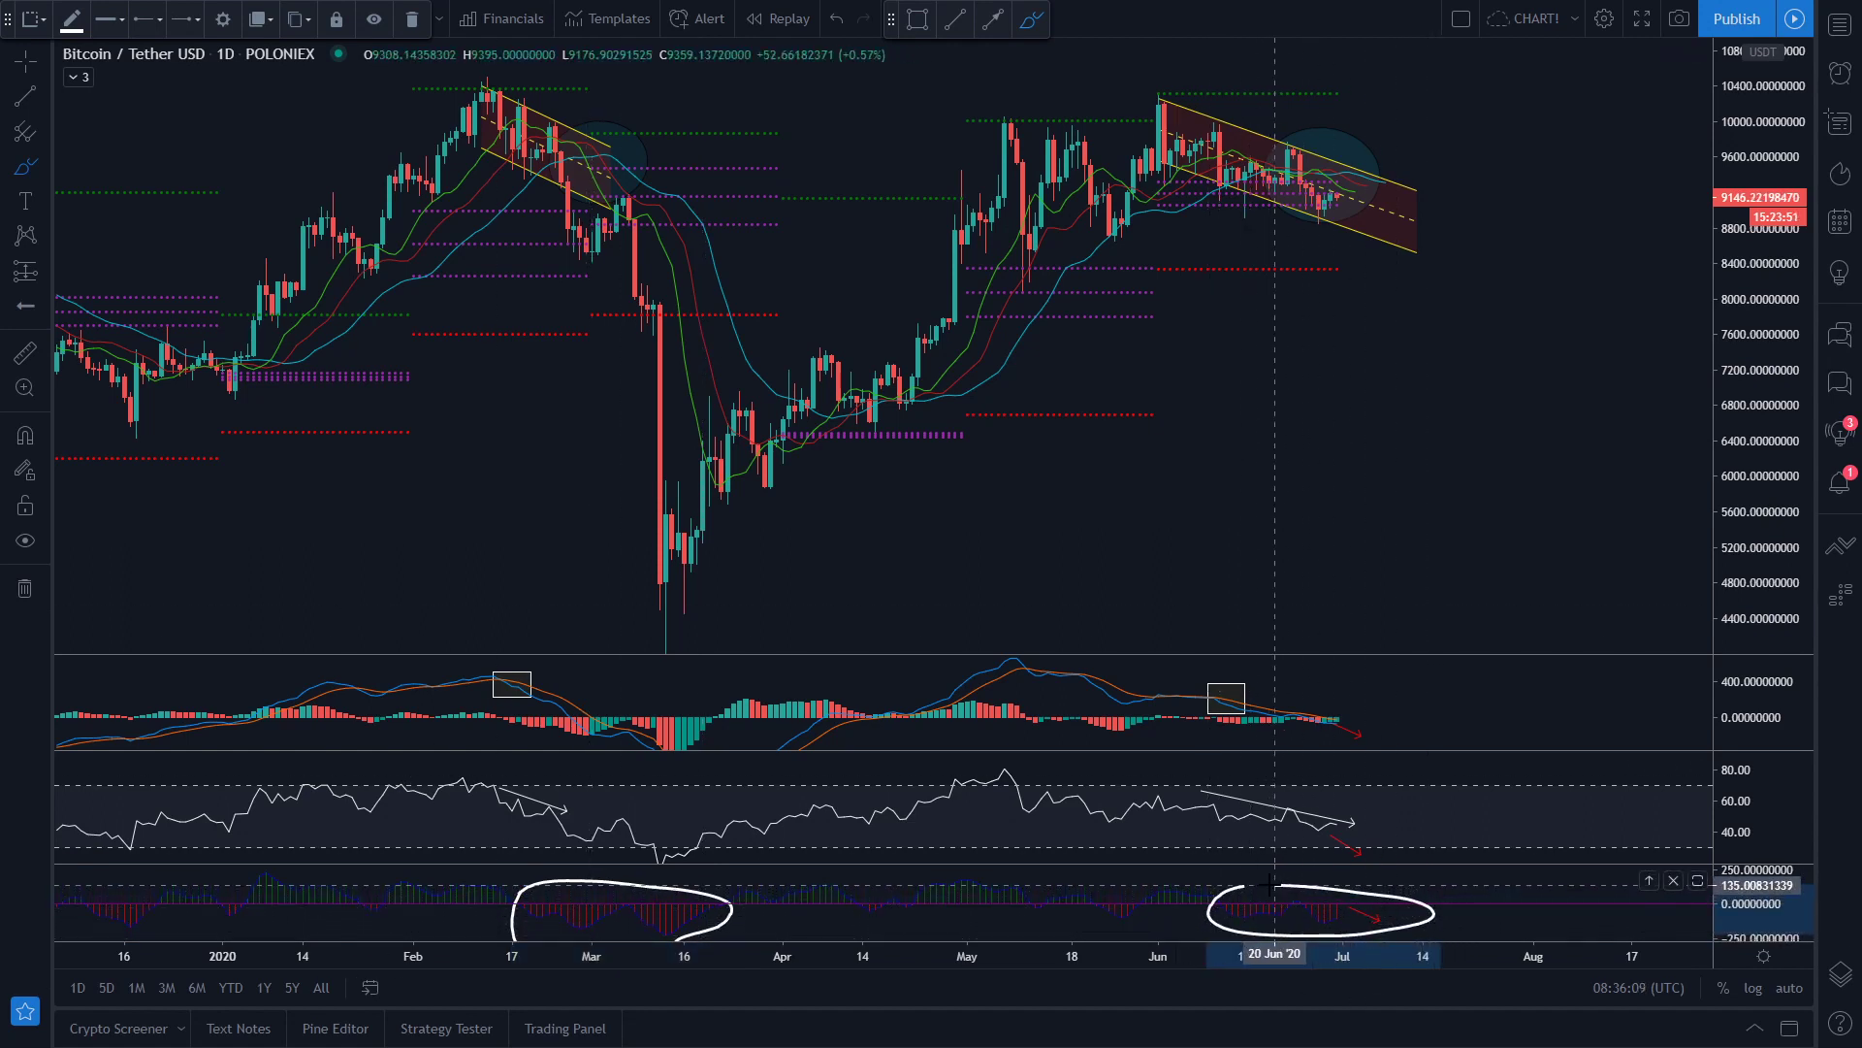